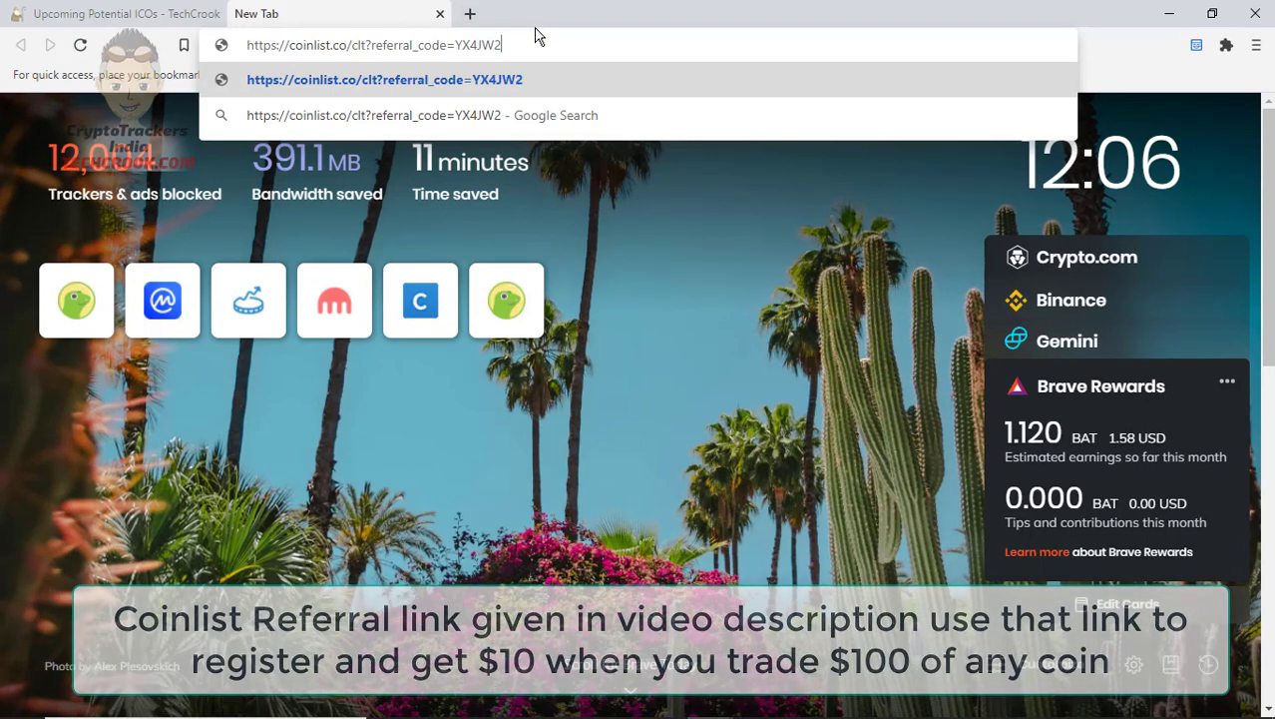
# Load the CoinList referral link, wait through the queue, and dismiss the NordLocker notification
pyautogui.press('Return')
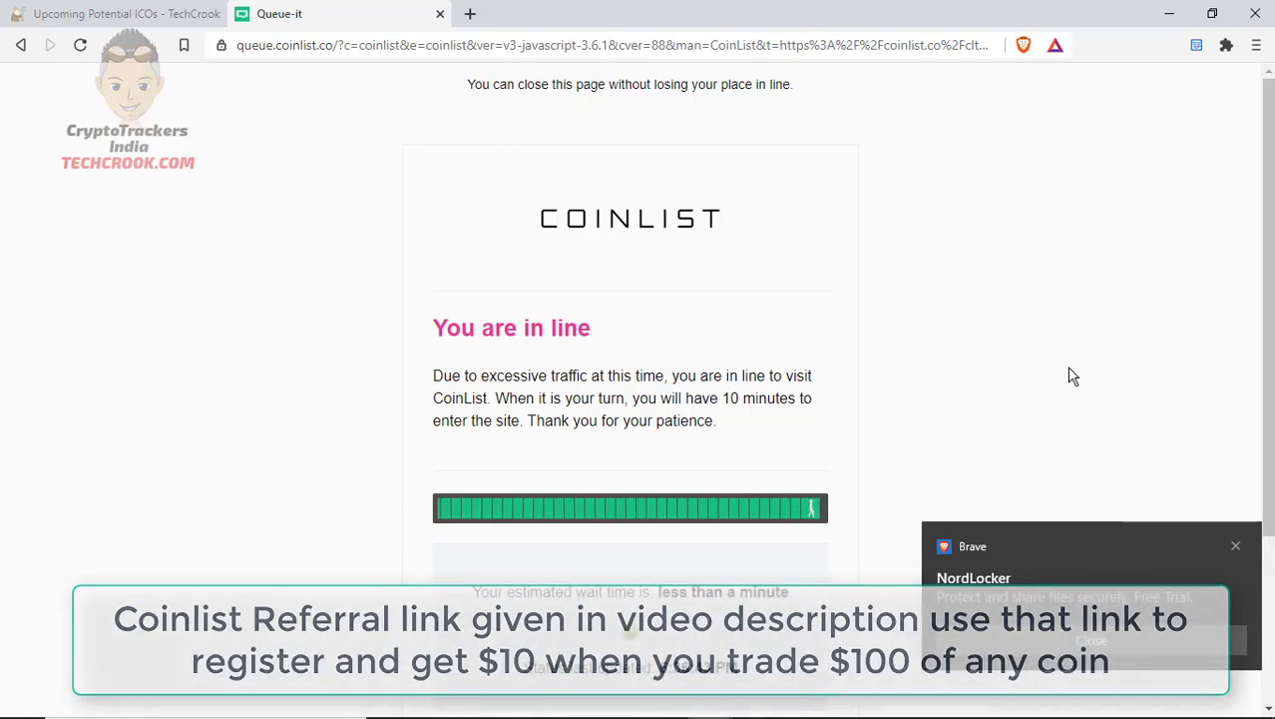
pyautogui.click(1236, 545)
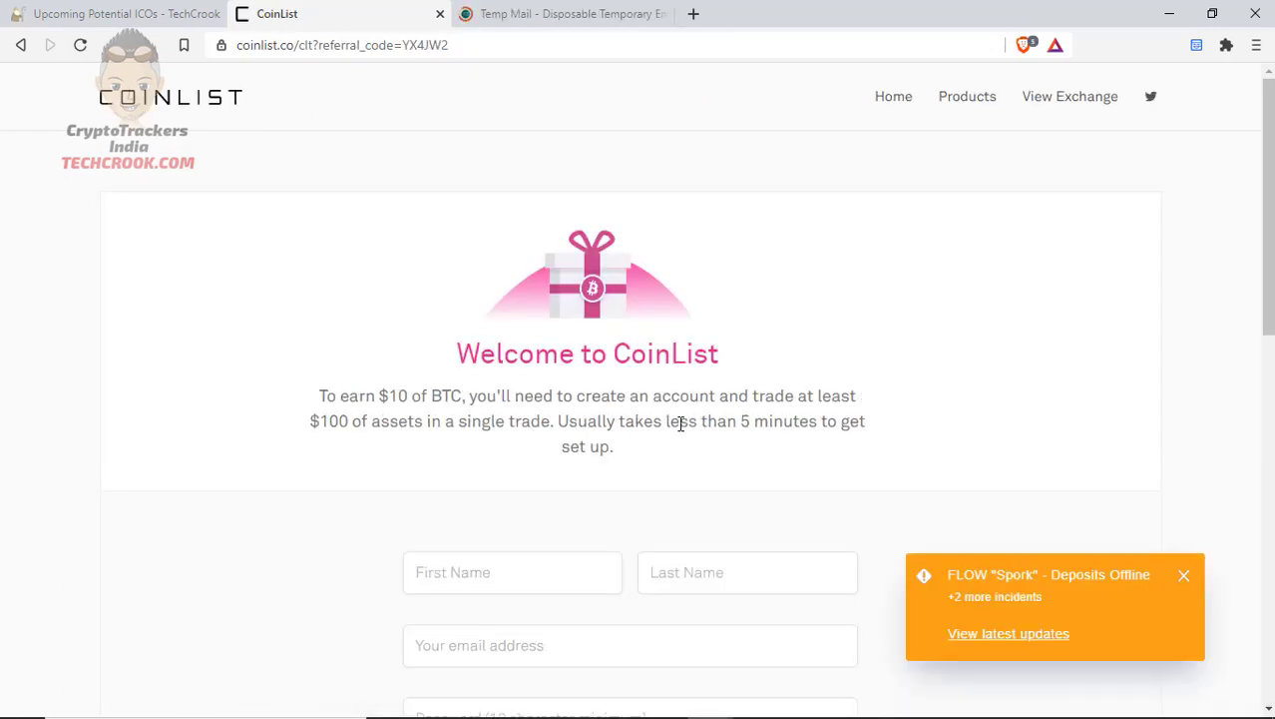
# Highlight the $10 BTC offer and the $100 single-trade requirement on the sign-up page
pyautogui.scroll(-1, 680, 423)
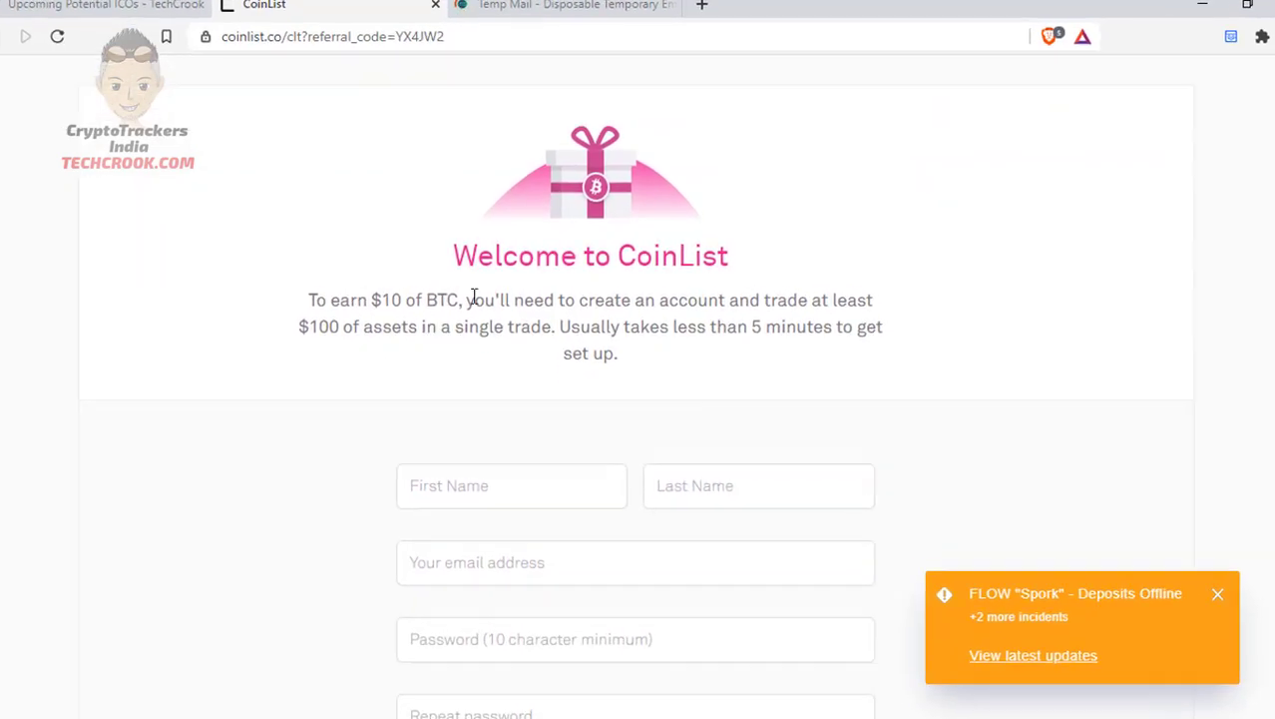
pyautogui.moveTo(310, 298); pyautogui.dragTo(484, 325)
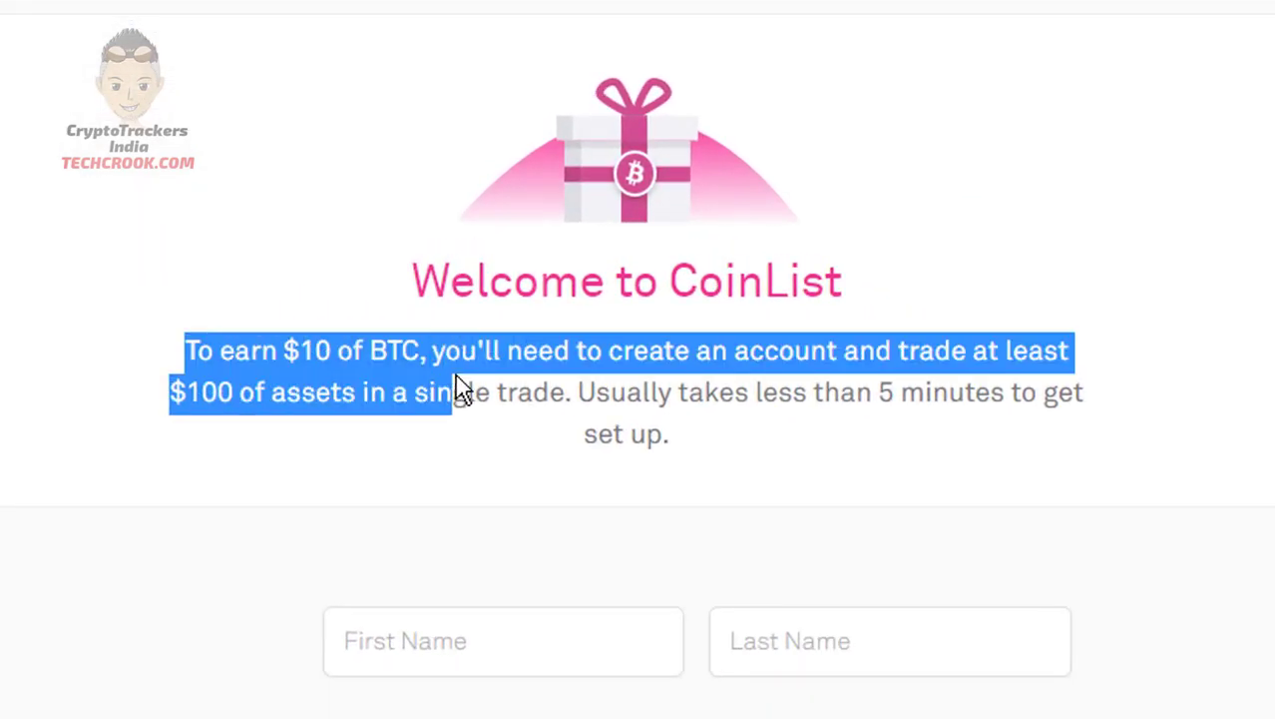
pyautogui.moveTo(461, 389); pyautogui.dragTo(436, 357)
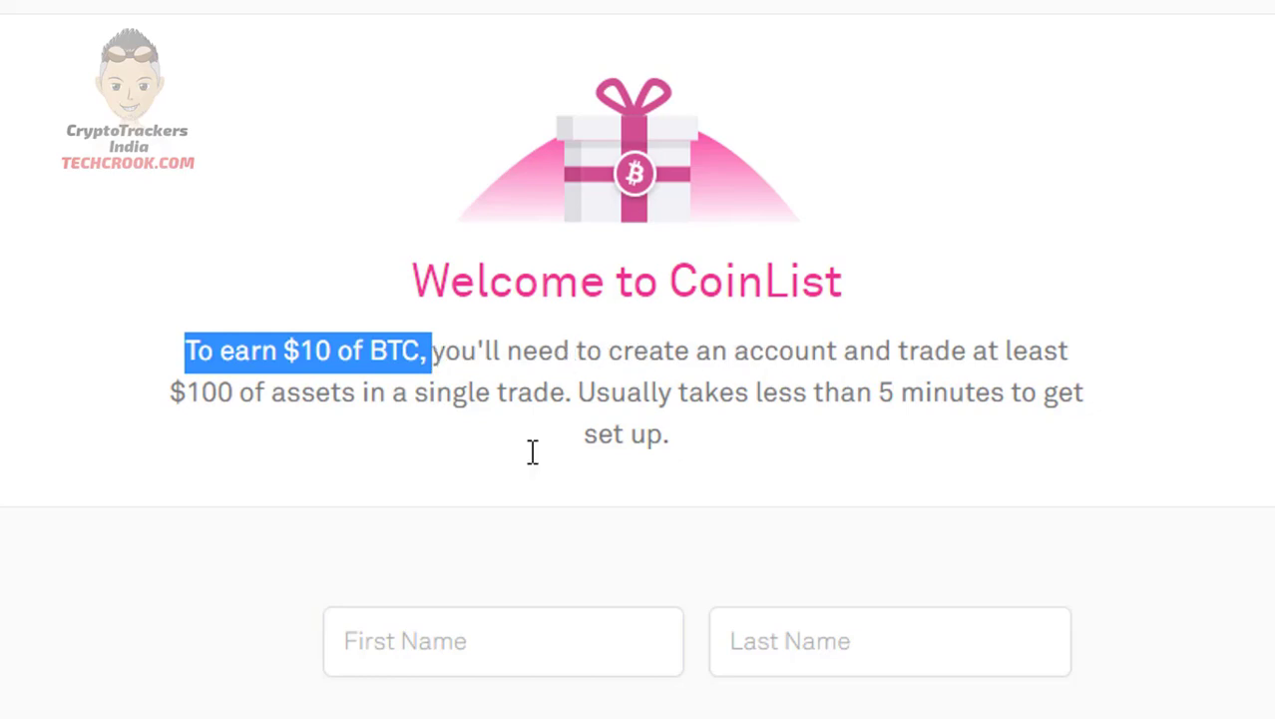
pyautogui.moveTo(171, 391); pyautogui.dragTo(669, 431)
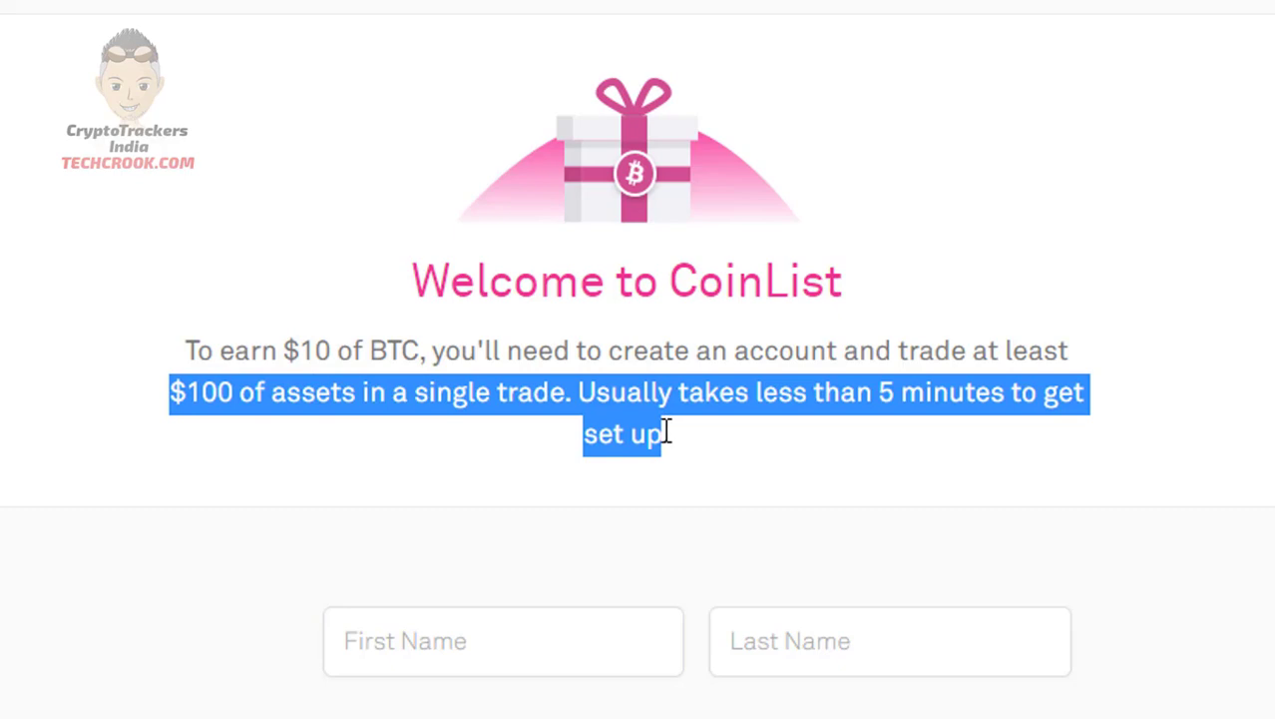
pyautogui.click(667, 431)
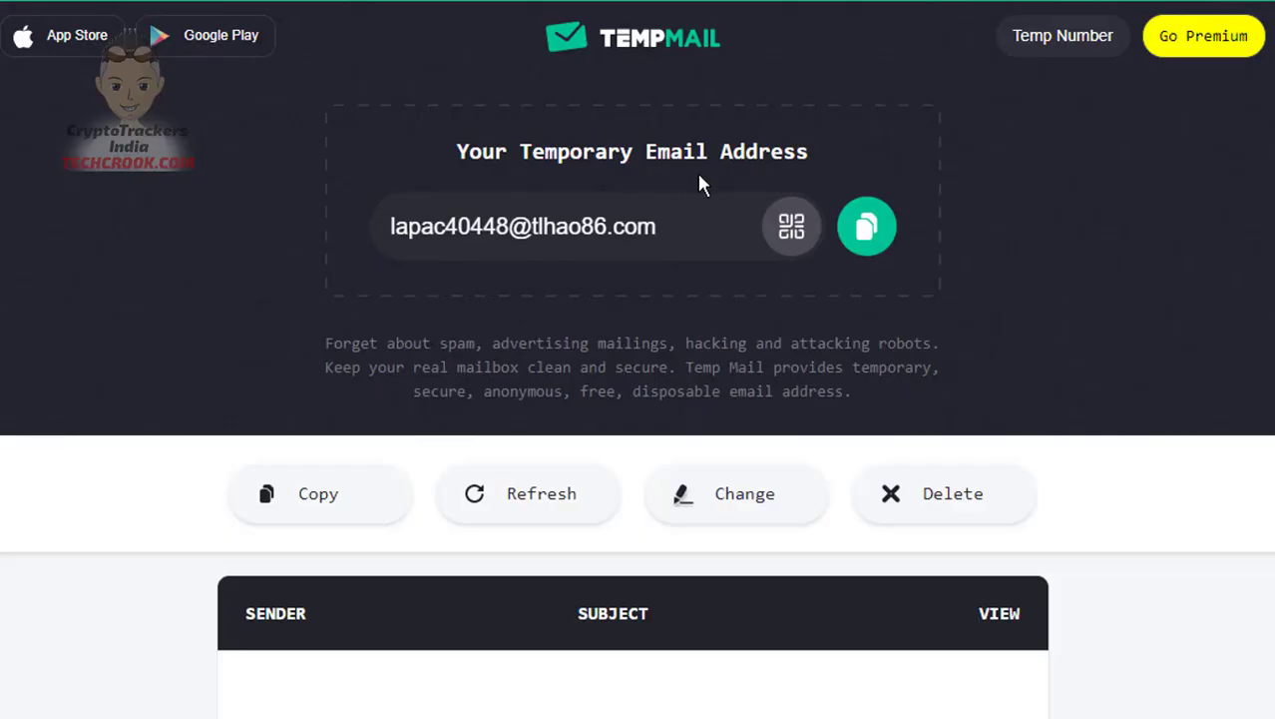
# Copy the Temp Mail address, enter the first and last name, and paste the email
pyautogui.click(864, 225)
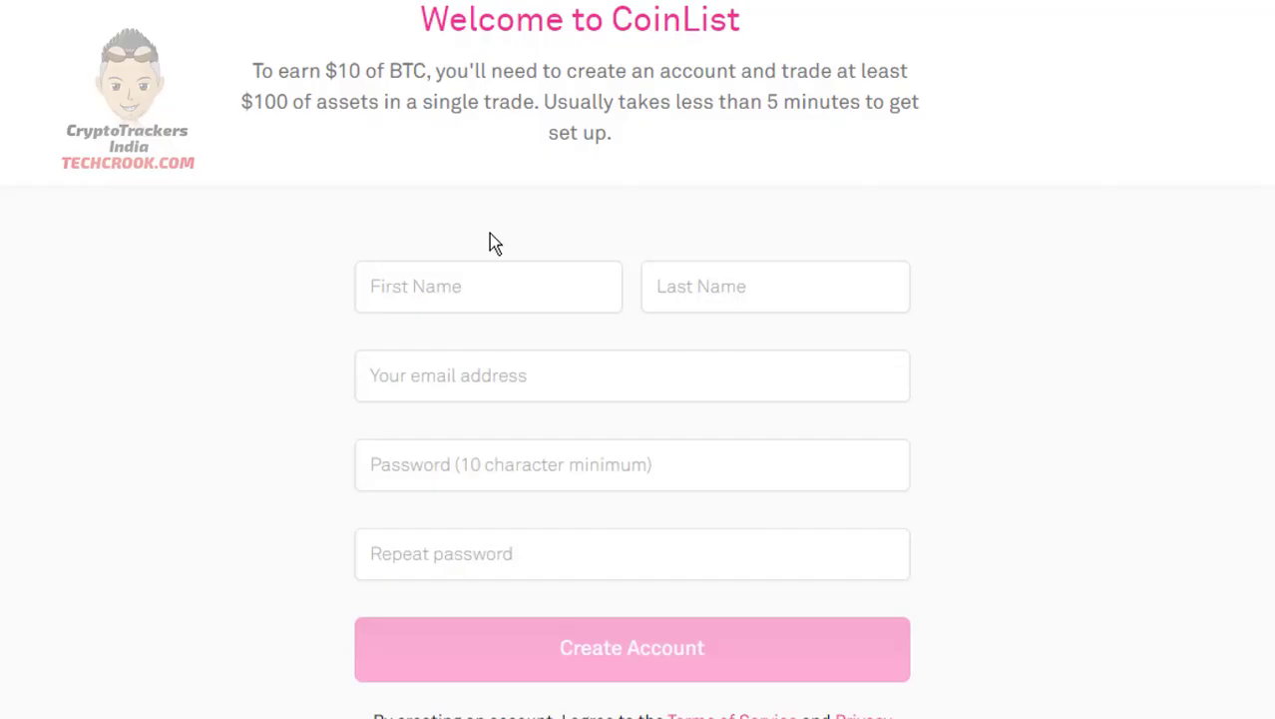
pyautogui.click(475, 285)
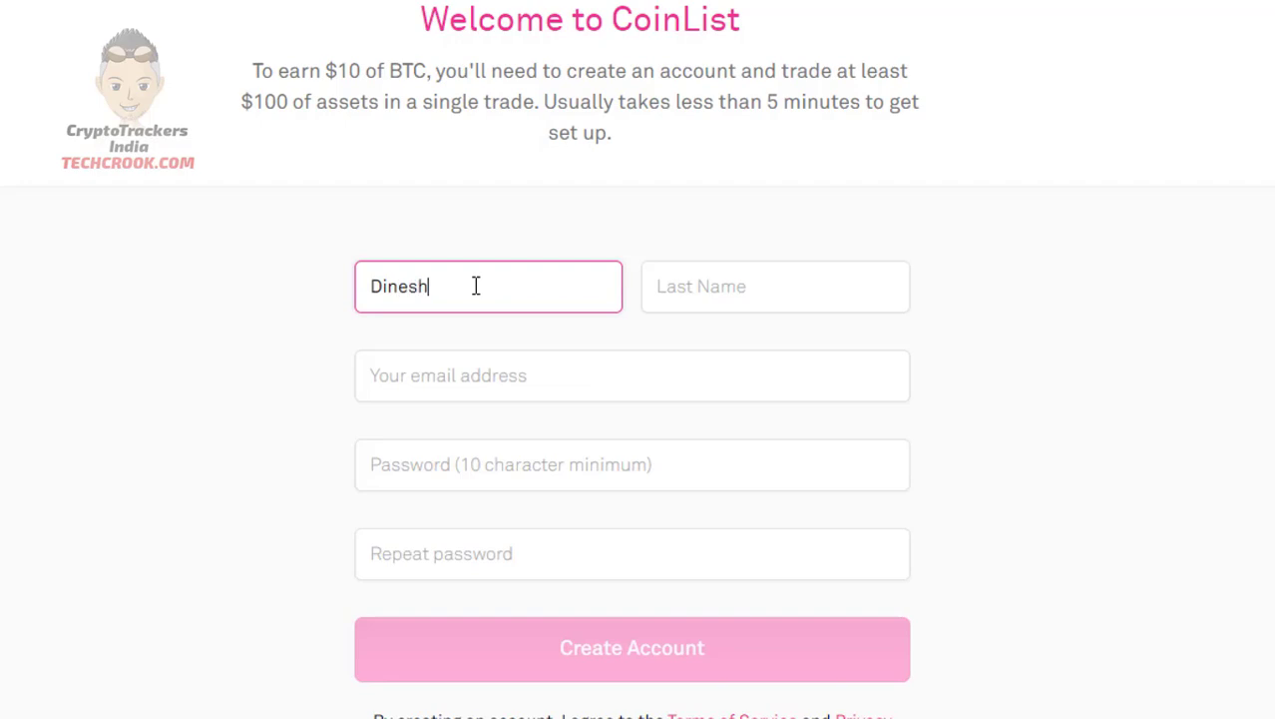
pyautogui.press('Tab')
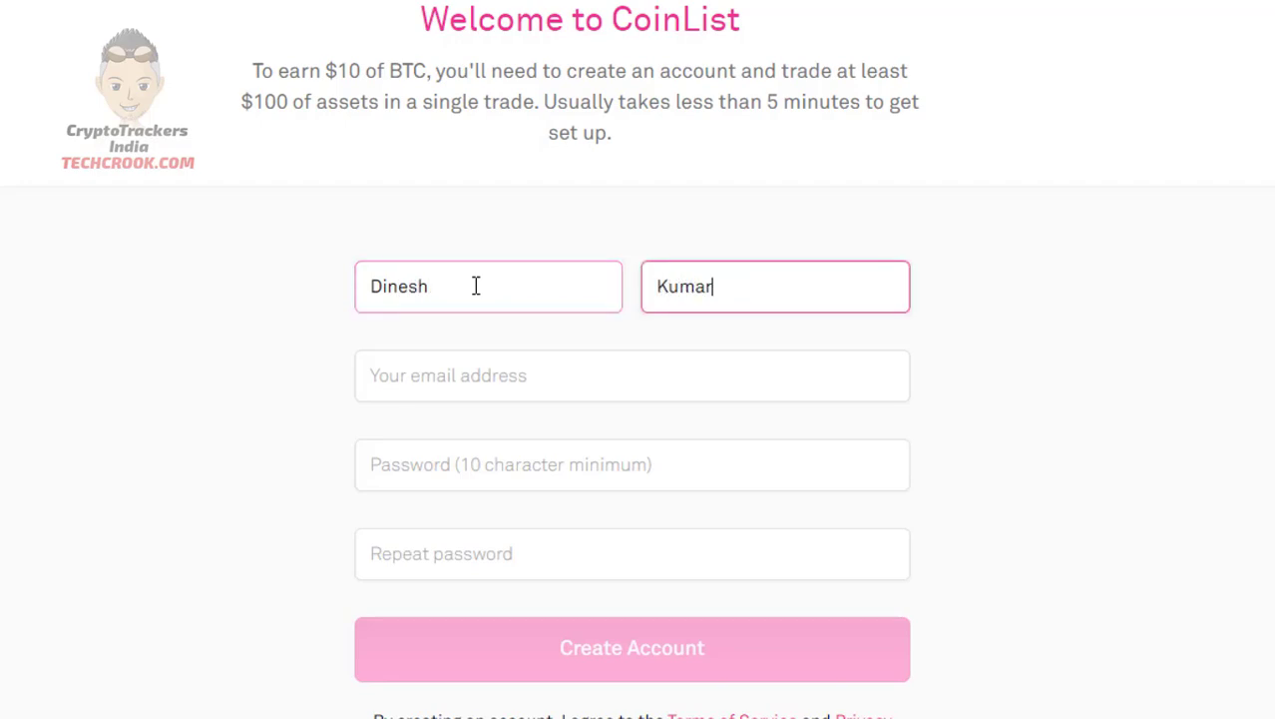
pyautogui.press('Tab')
pyautogui.hotkey('ctrl', 'v')
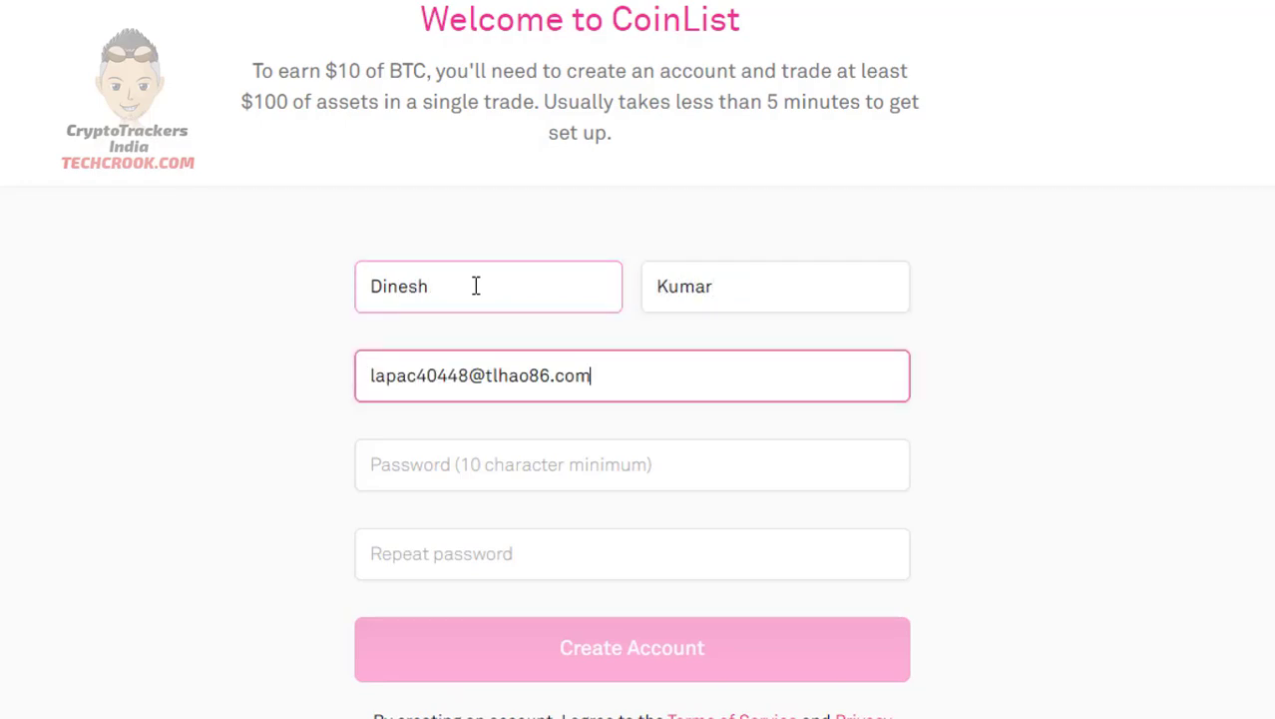
# Enter and confirm the account password, then submit Create Account
pyautogui.click(487, 465)
pyautogui.write('••••••••••')
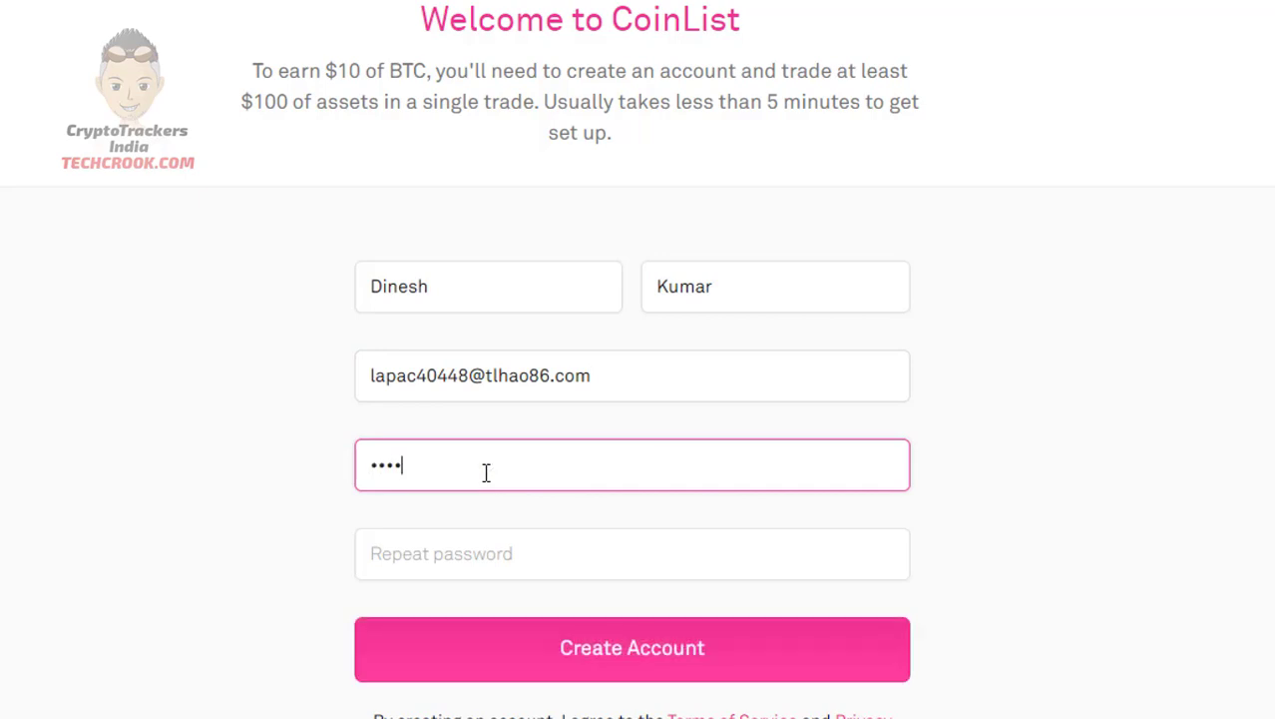
pyautogui.press('Tab')
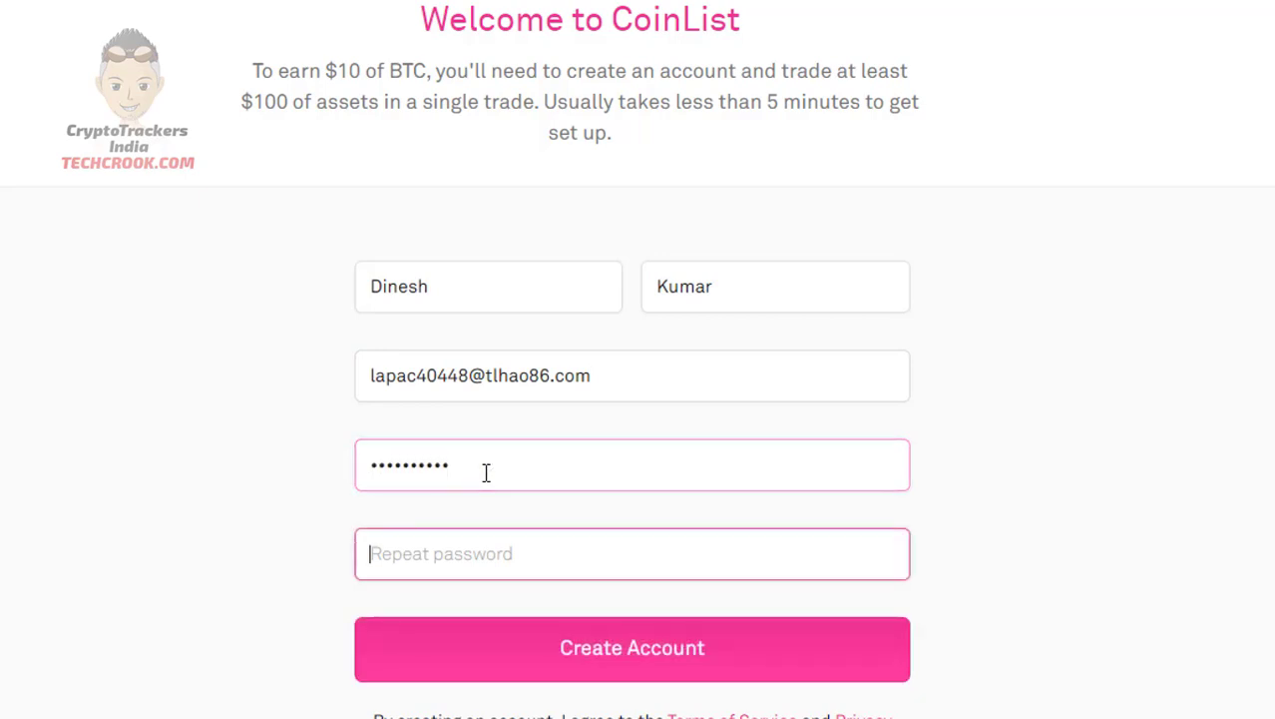
pyautogui.write('••••••••••')
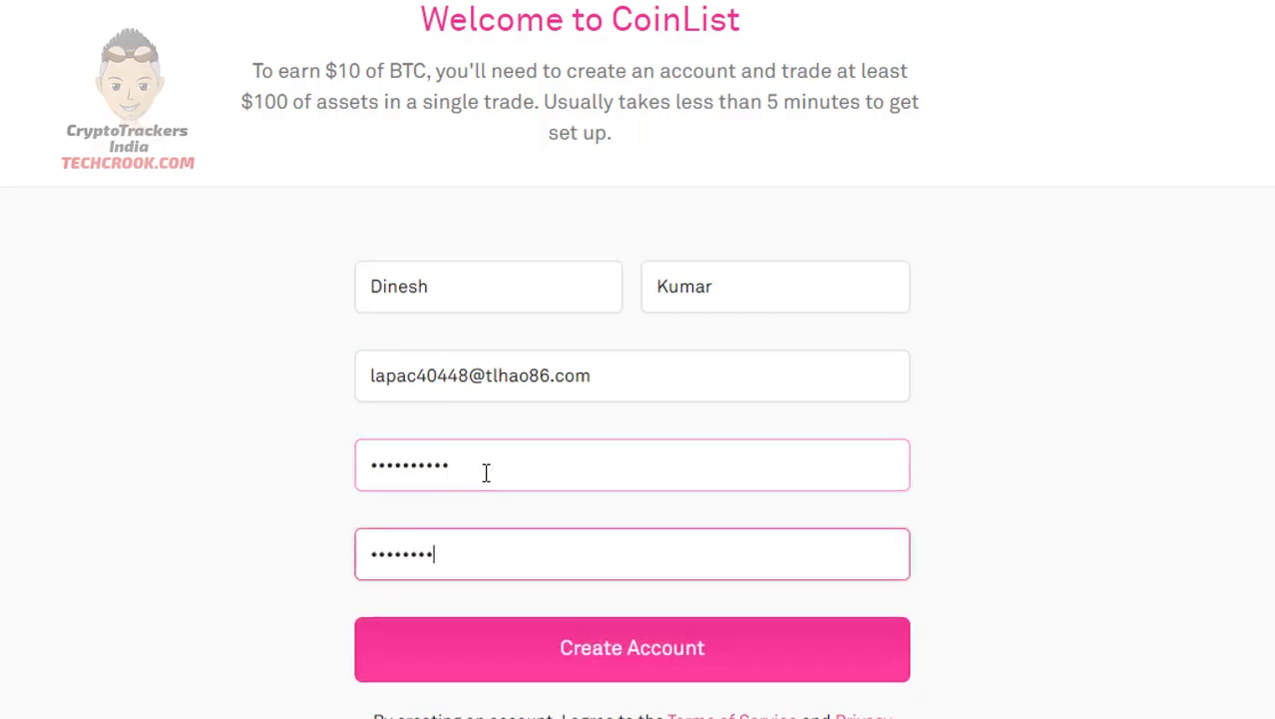
pyautogui.scroll(-1, 494, 573)
pyautogui.scroll(-1, 495, 583)
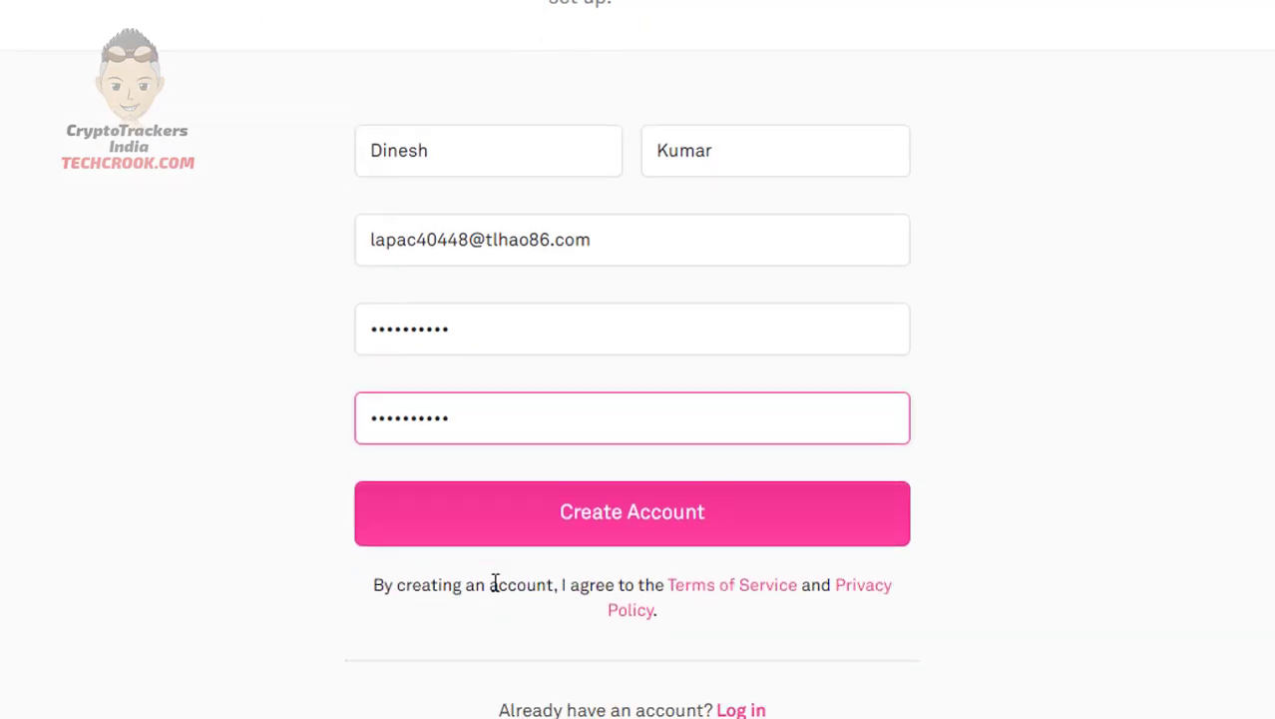
pyautogui.click(570, 537)
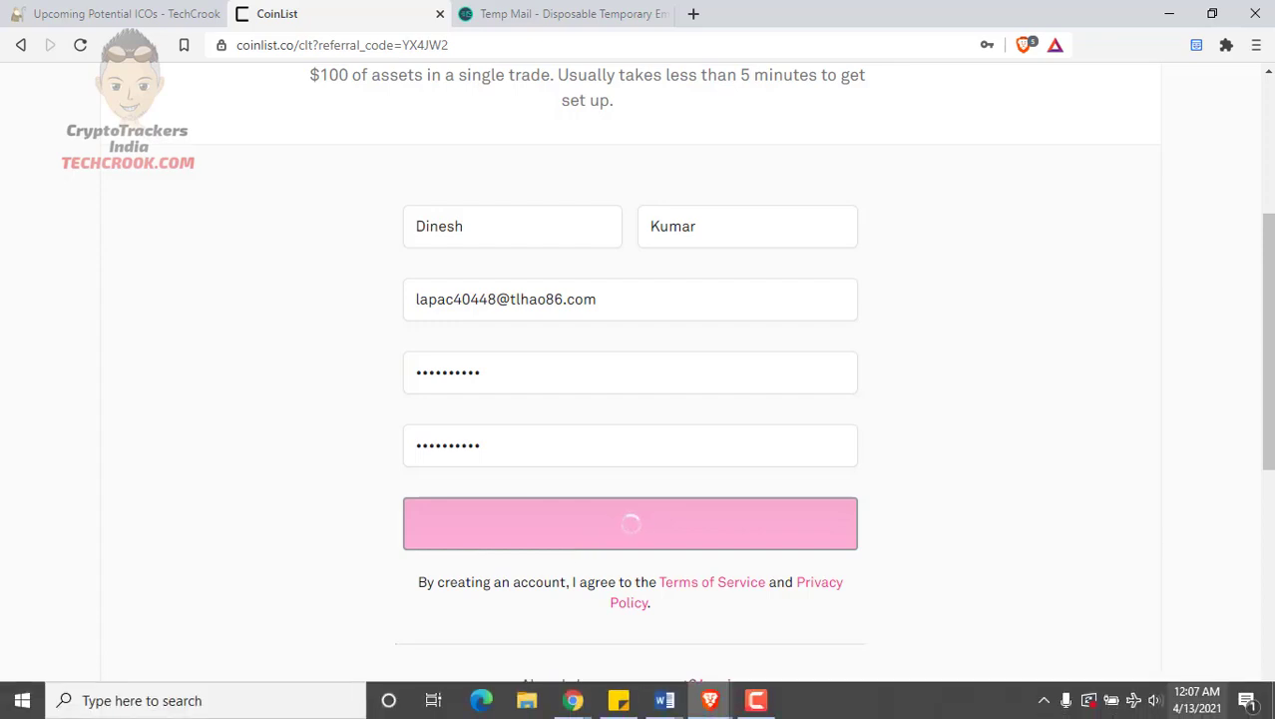
# Open the CoinList email in the Temp Mail inbox and follow its verification link
pyautogui.scroll(2, 788, 447)
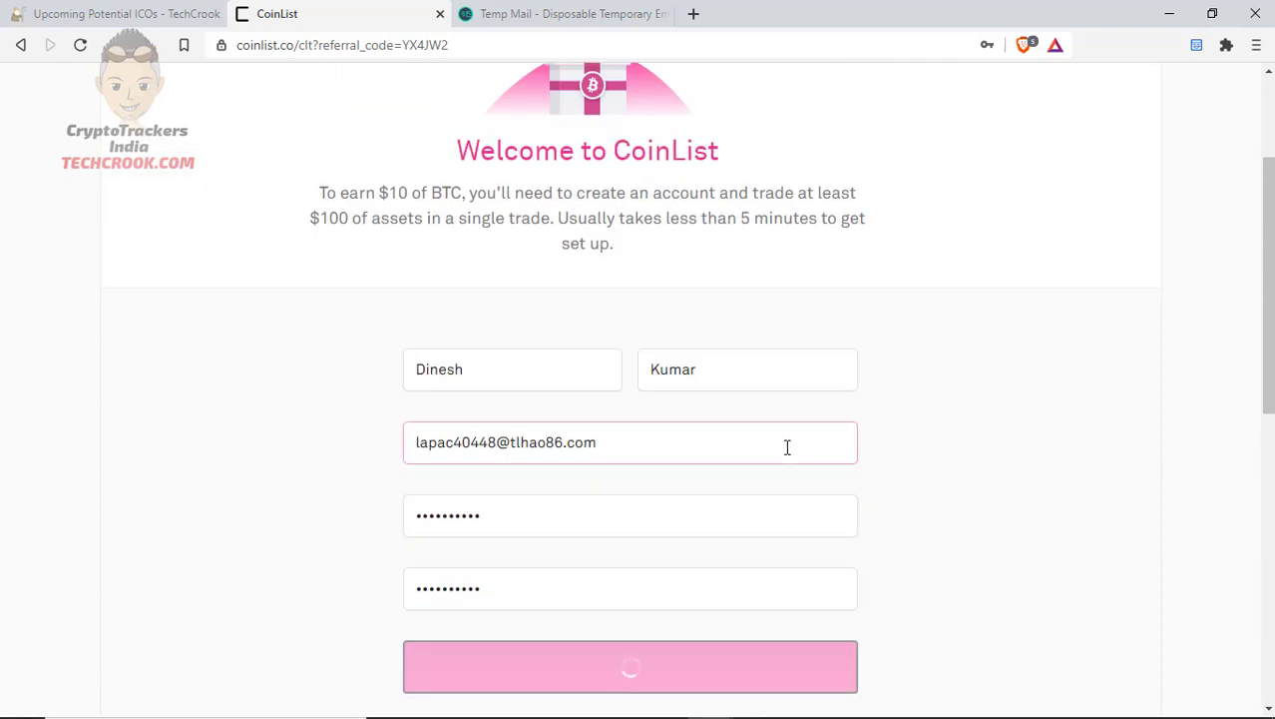
pyautogui.scroll(-1, 788, 447)
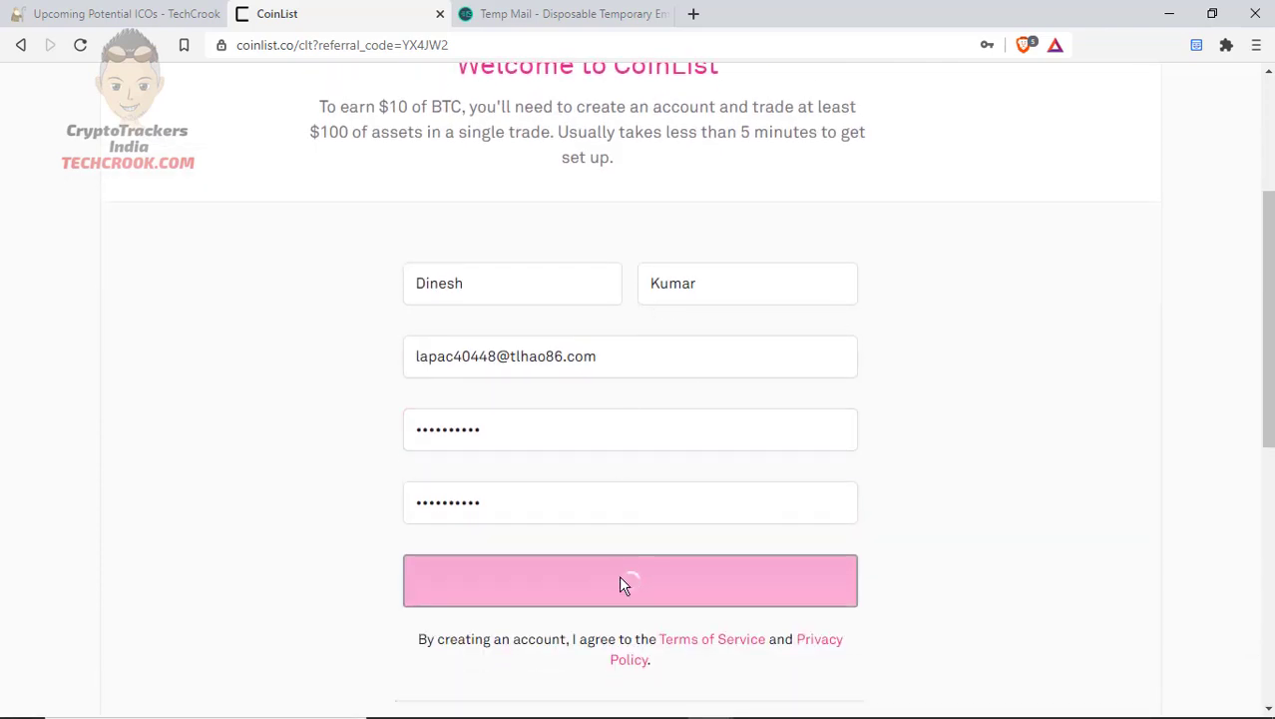
pyautogui.click(569, 13)
pyautogui.scroll(-4, 469, 446)
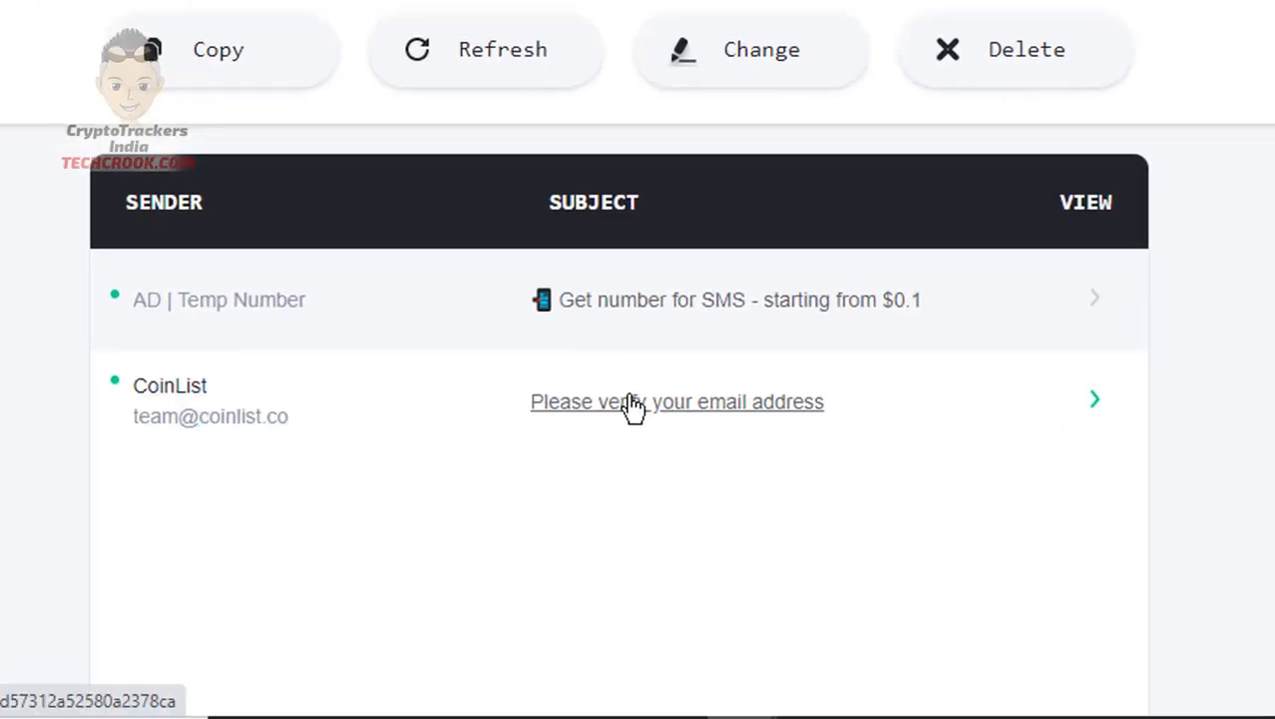
pyautogui.click(725, 413)
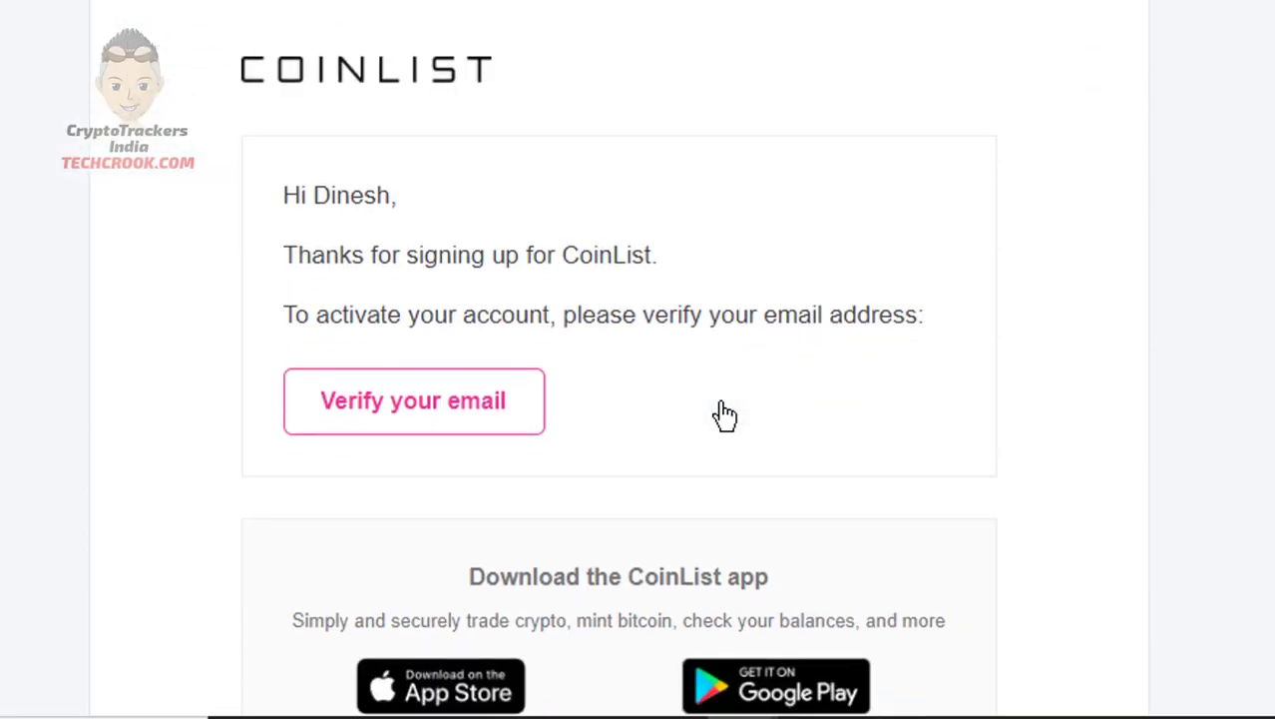
pyautogui.click(464, 319)
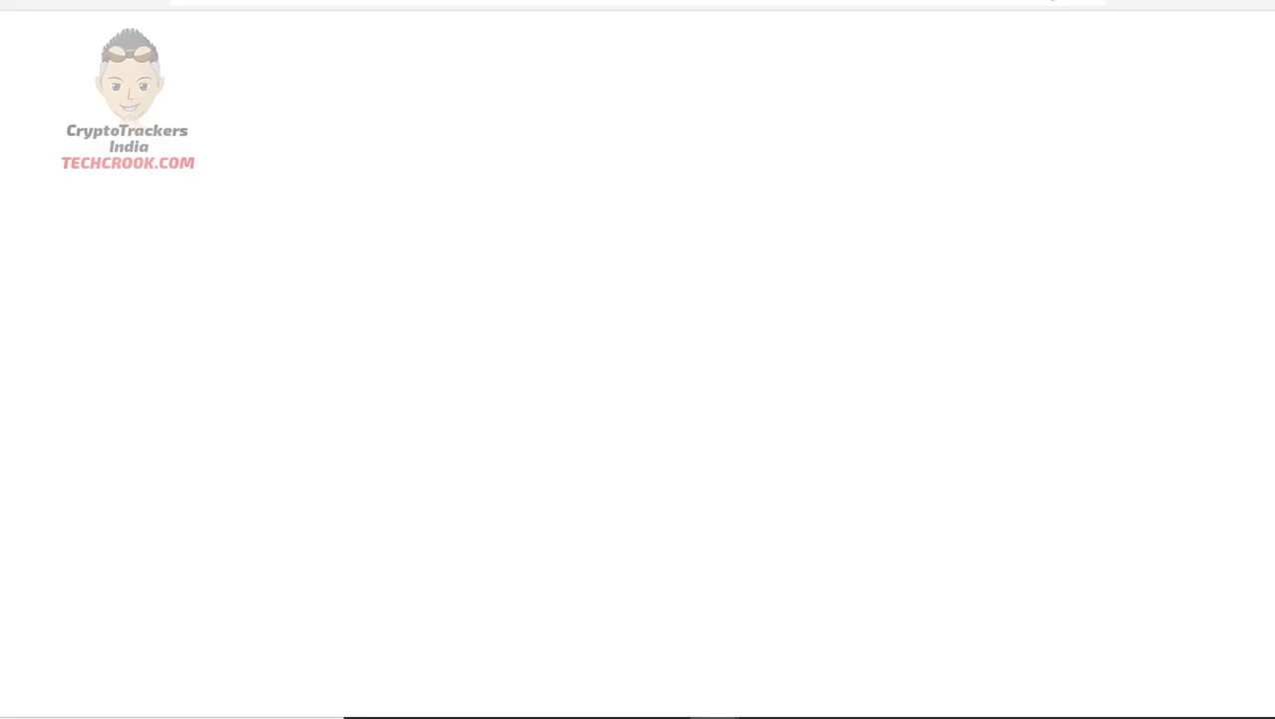
# Check the sign-up and Wallet tabs, then move the Wallet tab before Temp Mail
pyautogui.click(280, 10)
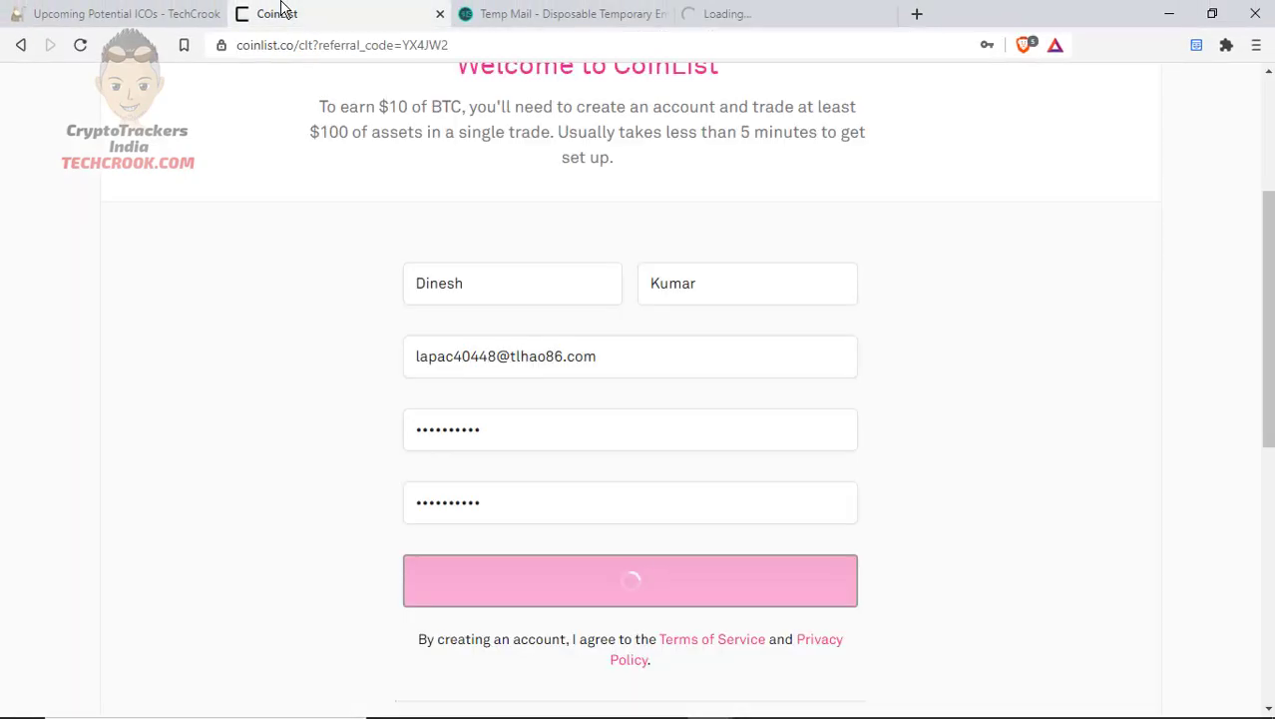
pyautogui.click(769, 10)
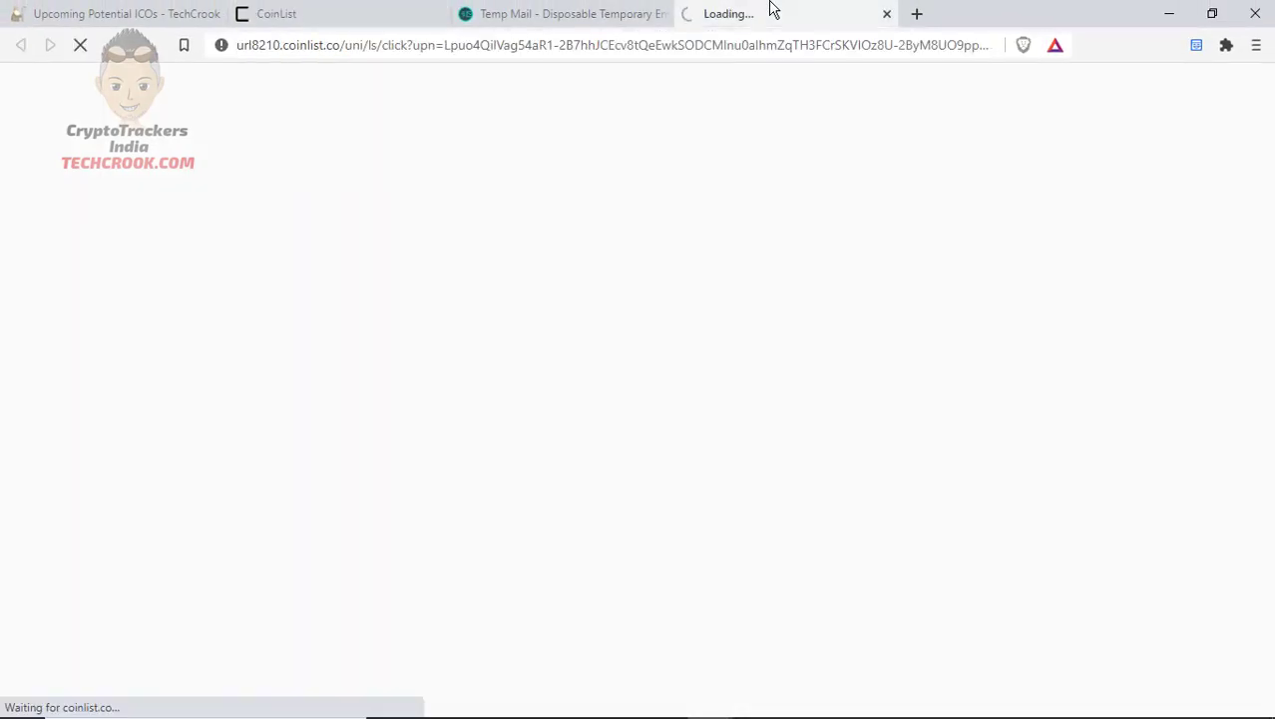
pyautogui.click(370, 9)
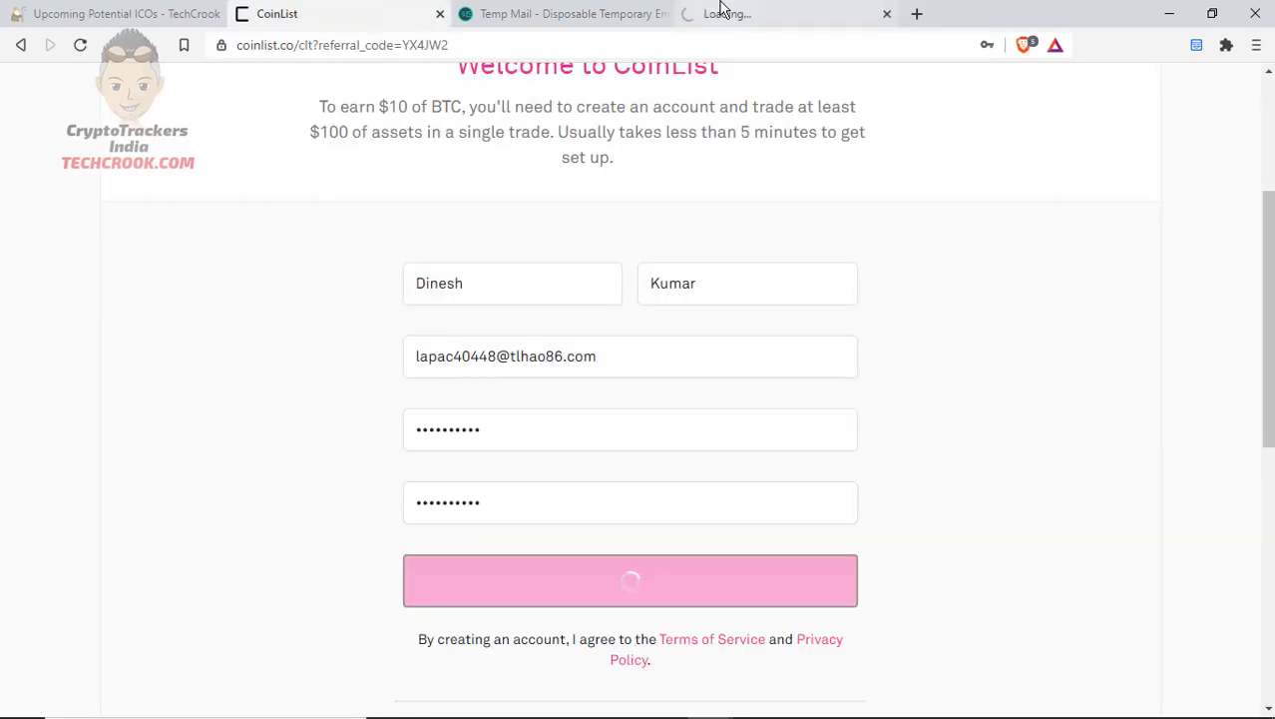
pyautogui.click(720, 8)
pyautogui.moveTo(720, 8); pyautogui.dragTo(550, 9)
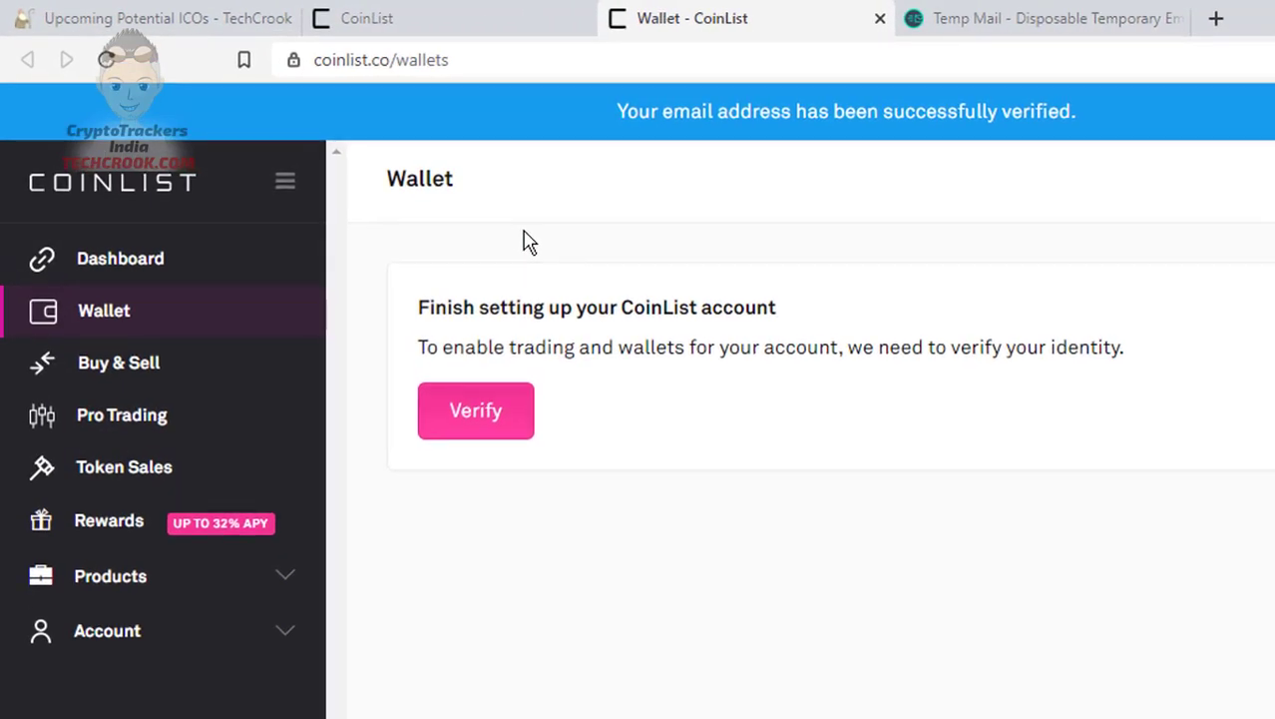
# Highlight the identity-verification note, then start verification with the Verify button
pyautogui.doubleClick(623, 356)
pyautogui.click(623, 356)
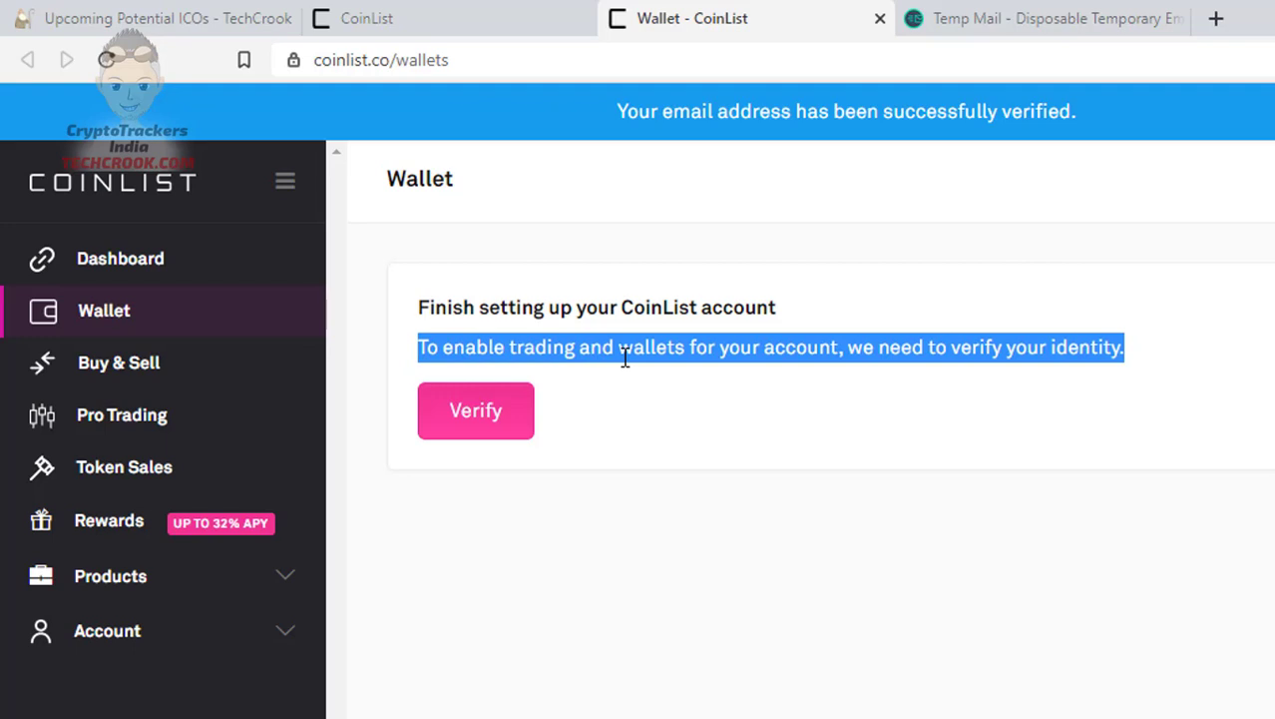
pyautogui.click(635, 667)
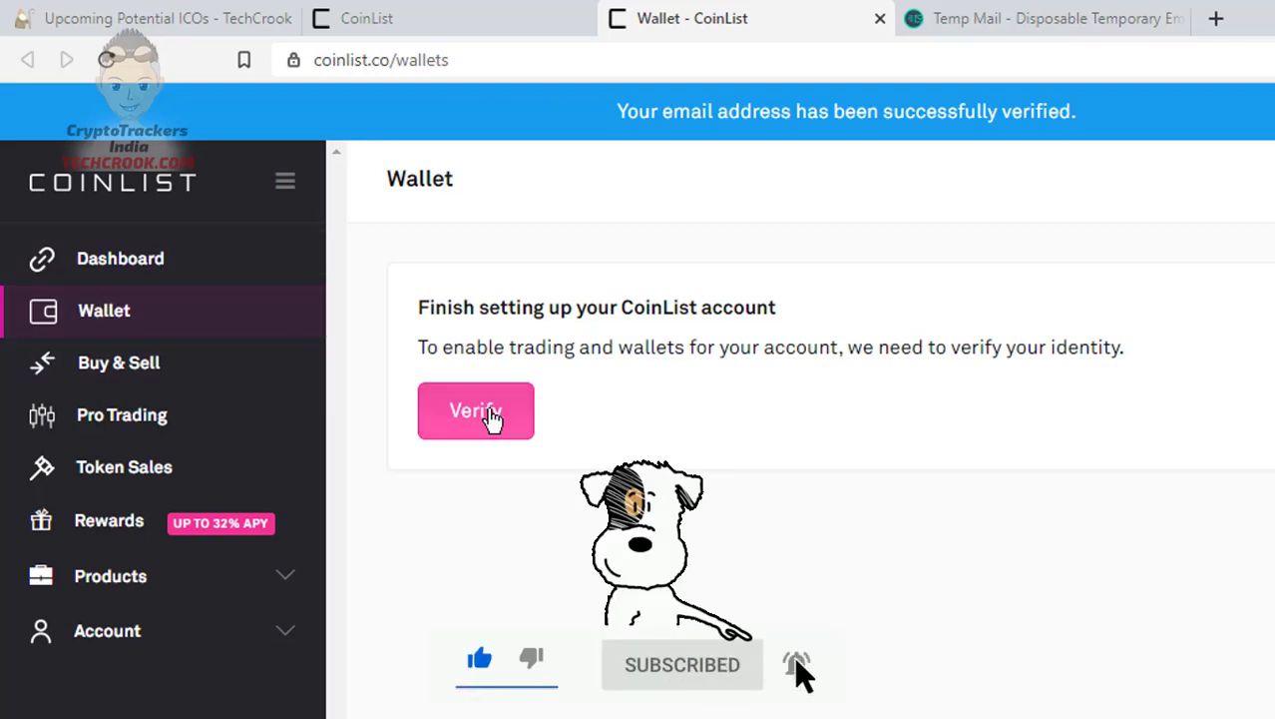
pyautogui.click(488, 414)
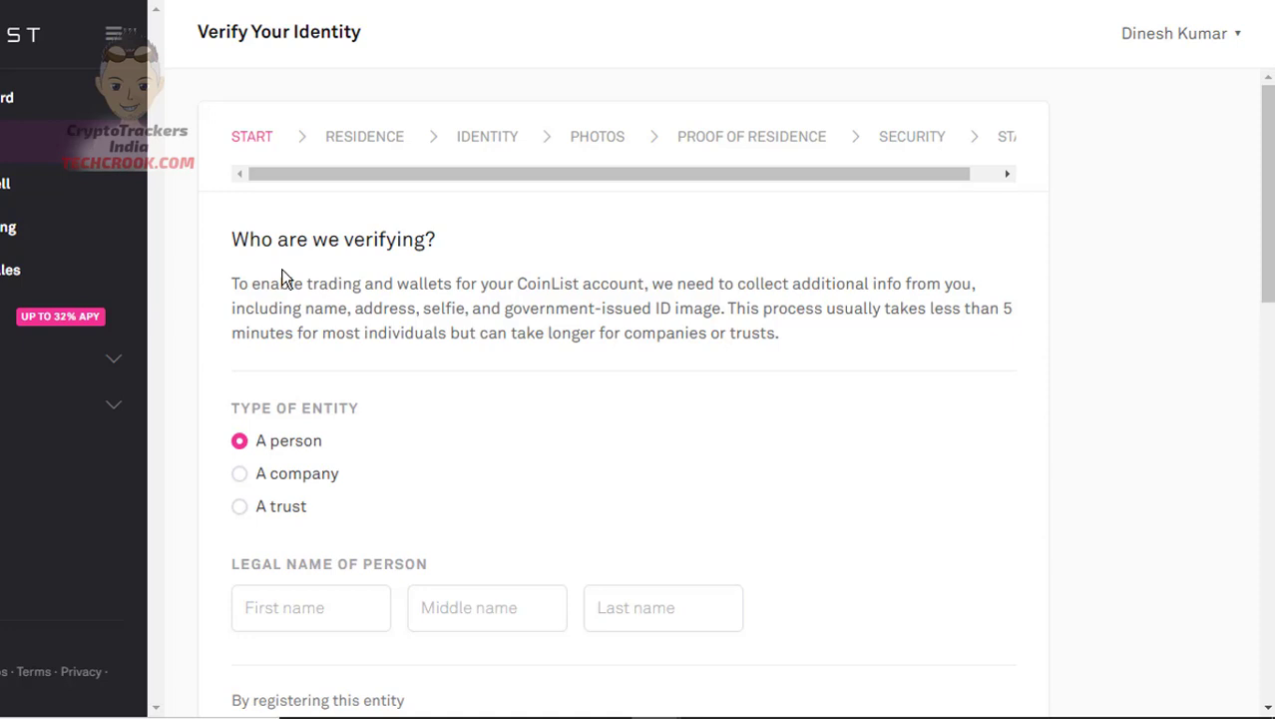
# Enter the person's first and last legal names and Save & Continue to Residence
pyautogui.scroll(-1, 282, 269)
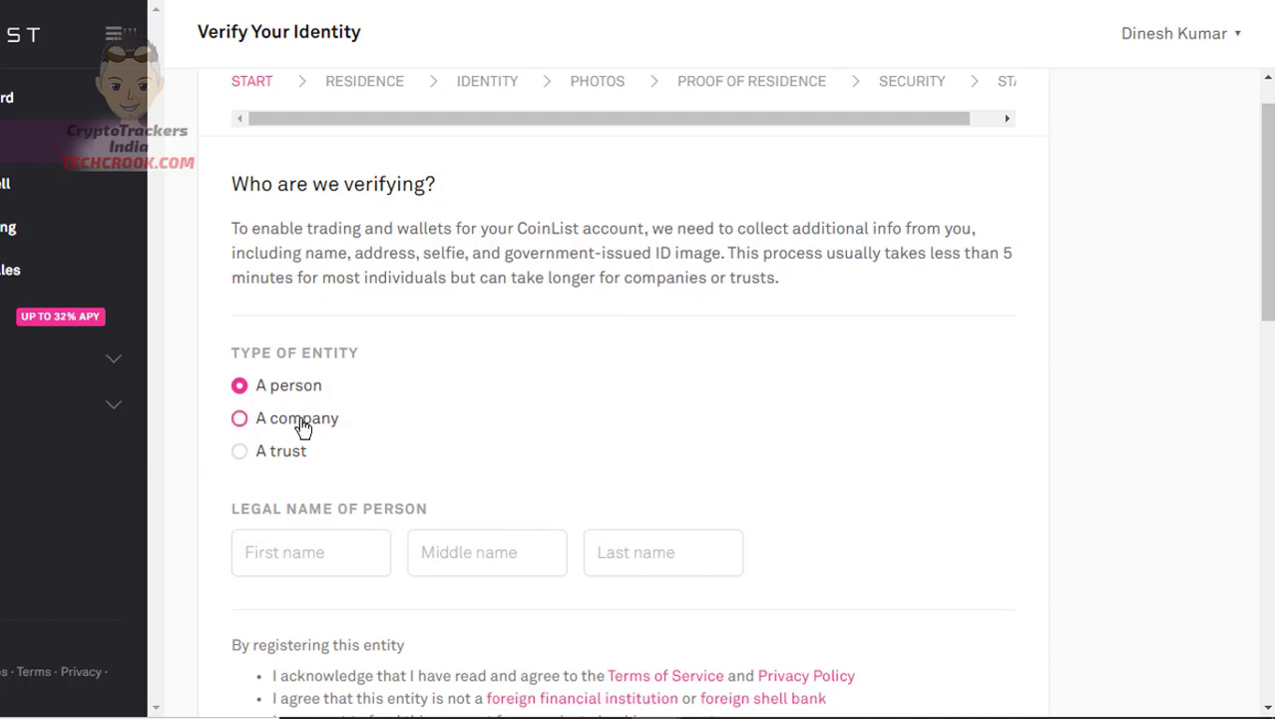
pyautogui.scroll(-3, 294, 457)
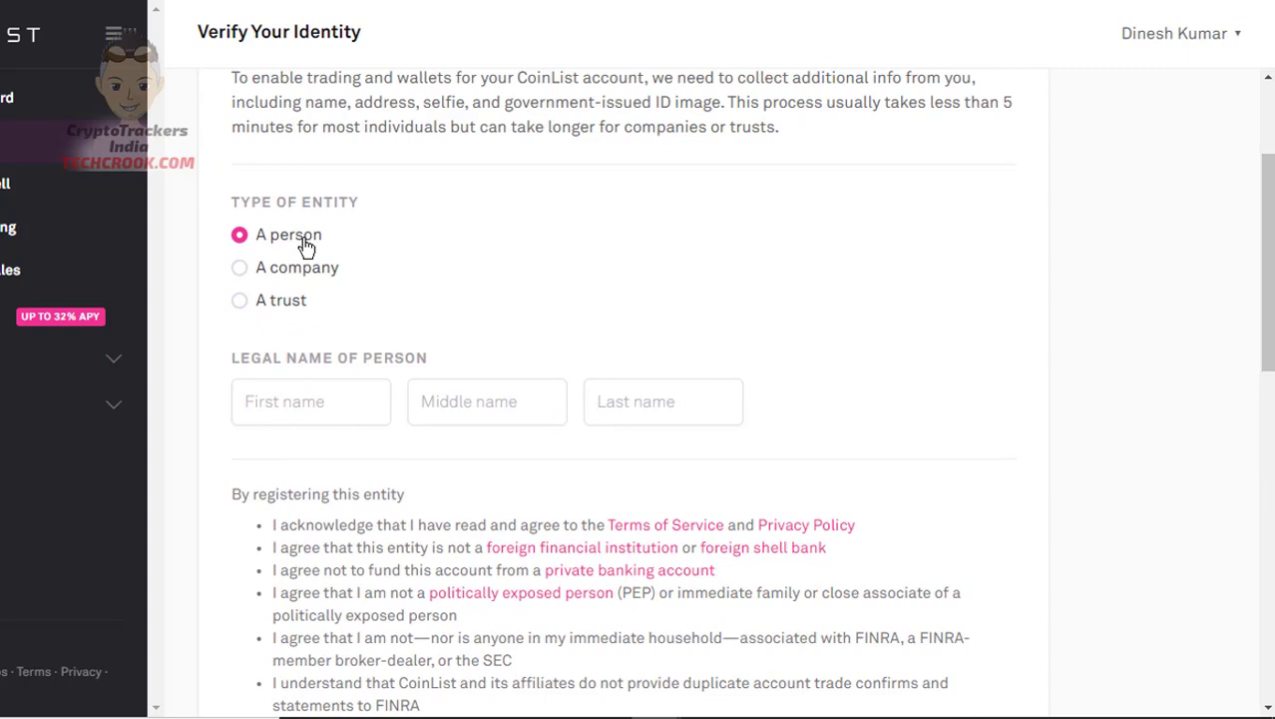
pyautogui.click(360, 406)
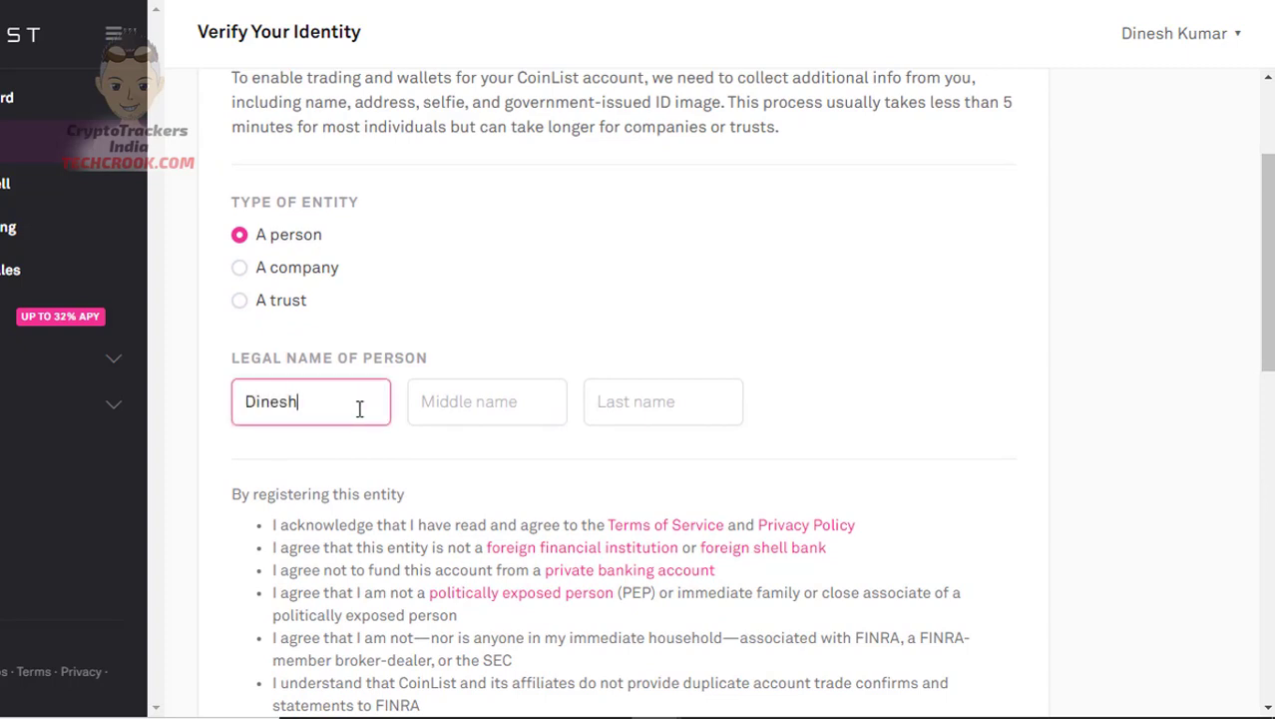
pyautogui.press('Tab')
pyautogui.press('Tab')
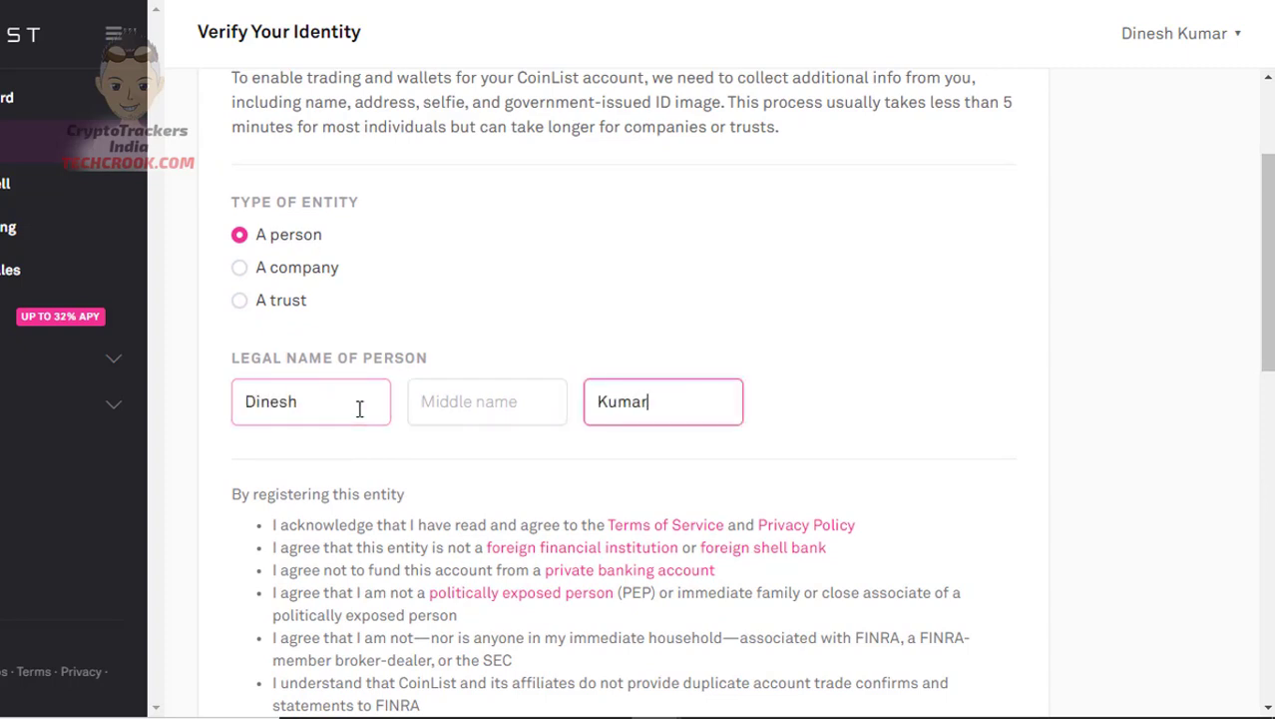
pyautogui.scroll(-8, 359, 409)
pyautogui.scroll(3, 359, 407)
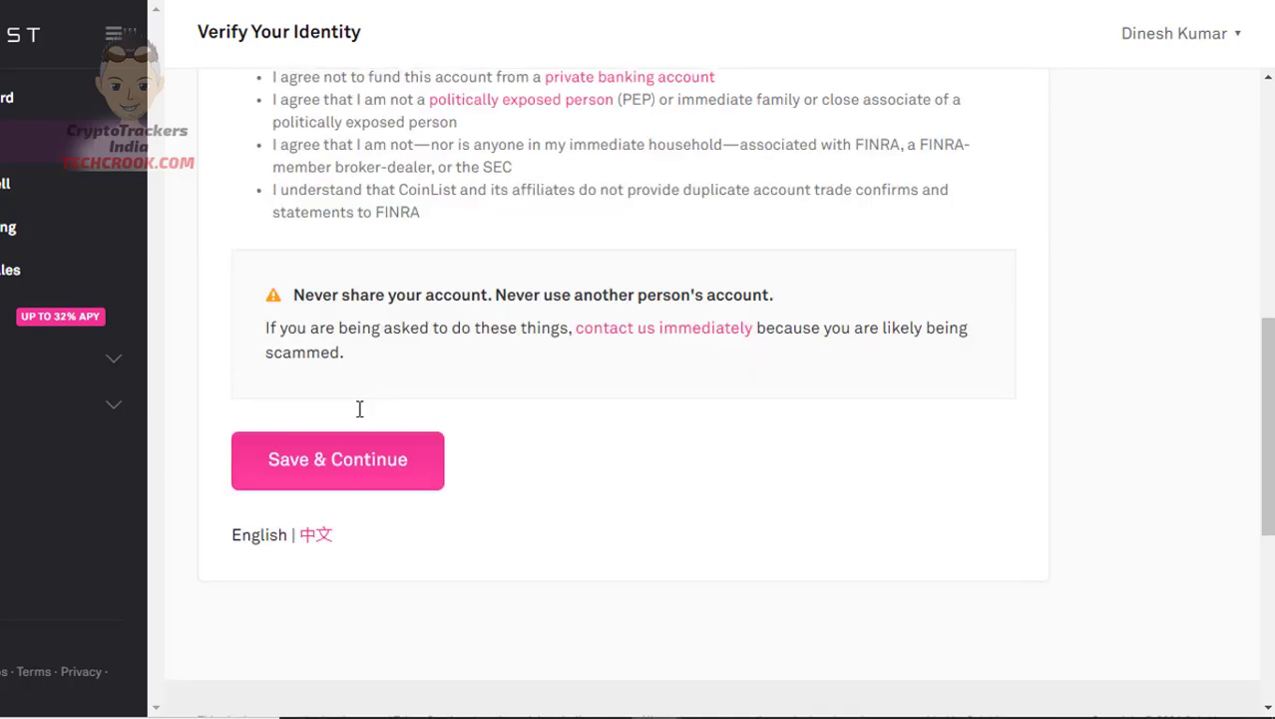
pyautogui.click(359, 462)
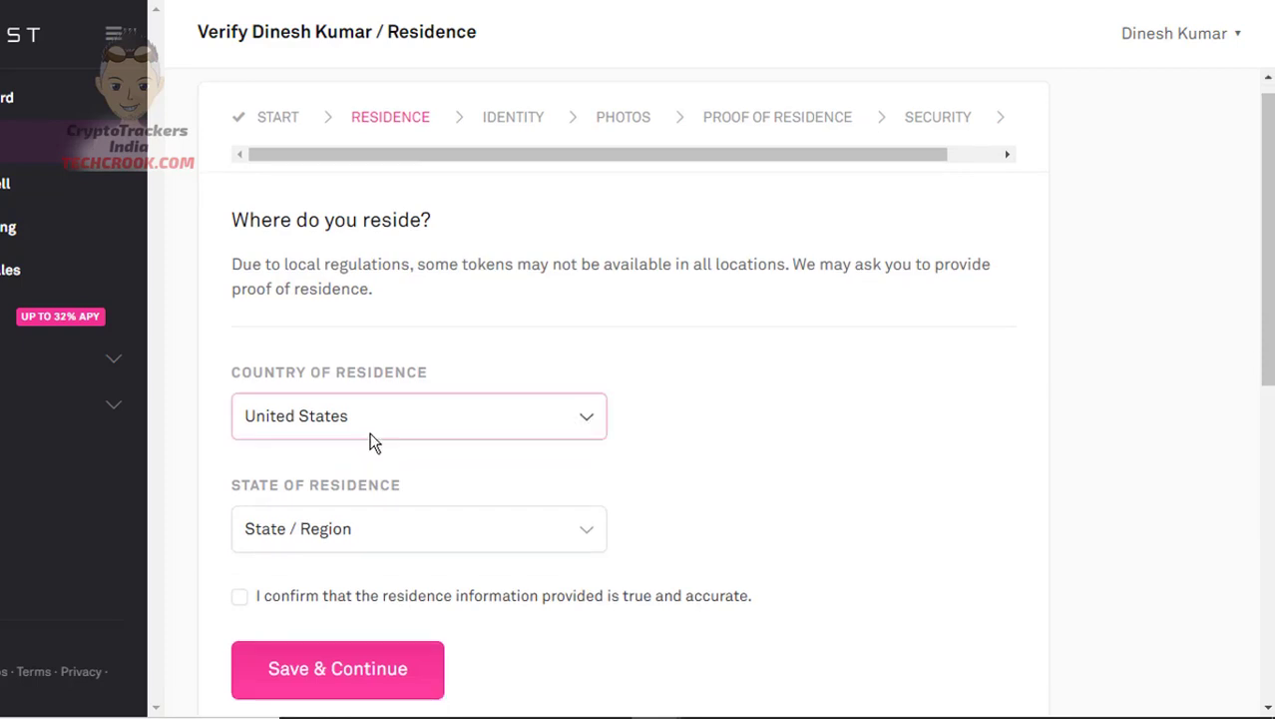
# Choose India as country of residence, tick the accuracy confirmation, and Save & Continue
pyautogui.click(369, 442)
pyautogui.write('in')
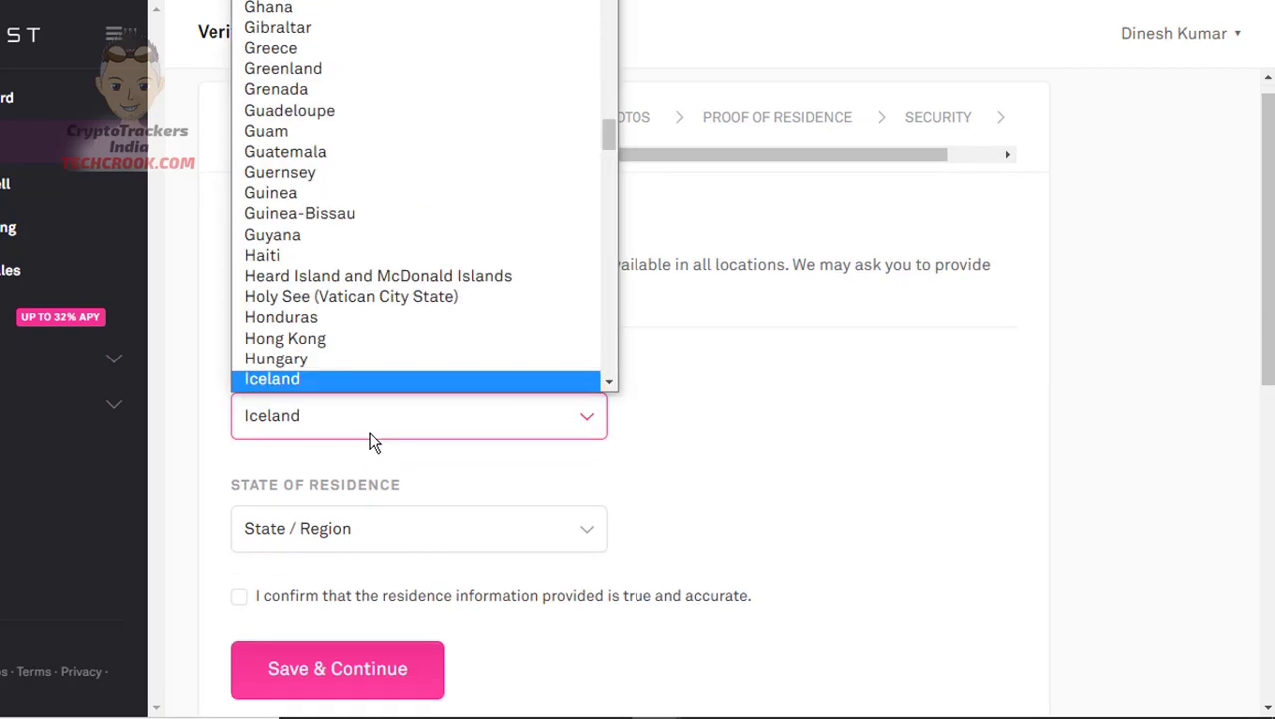
pyautogui.press('Return')
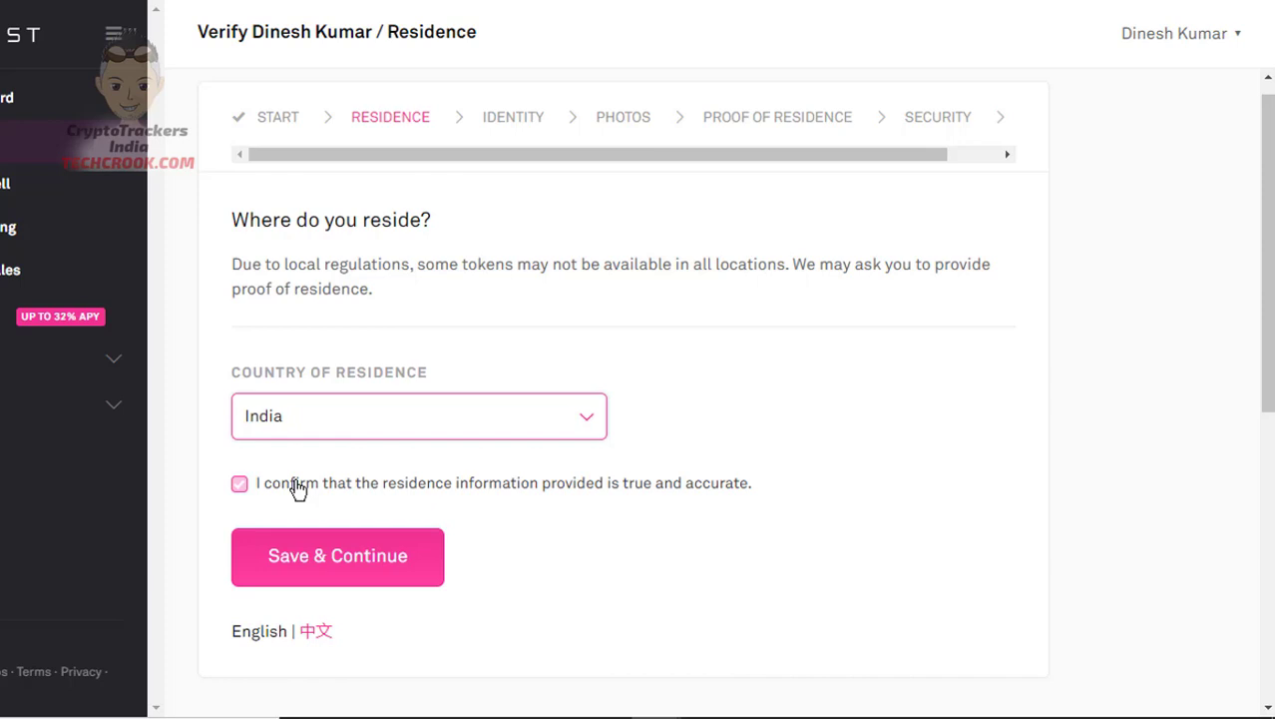
pyautogui.click(451, 497)
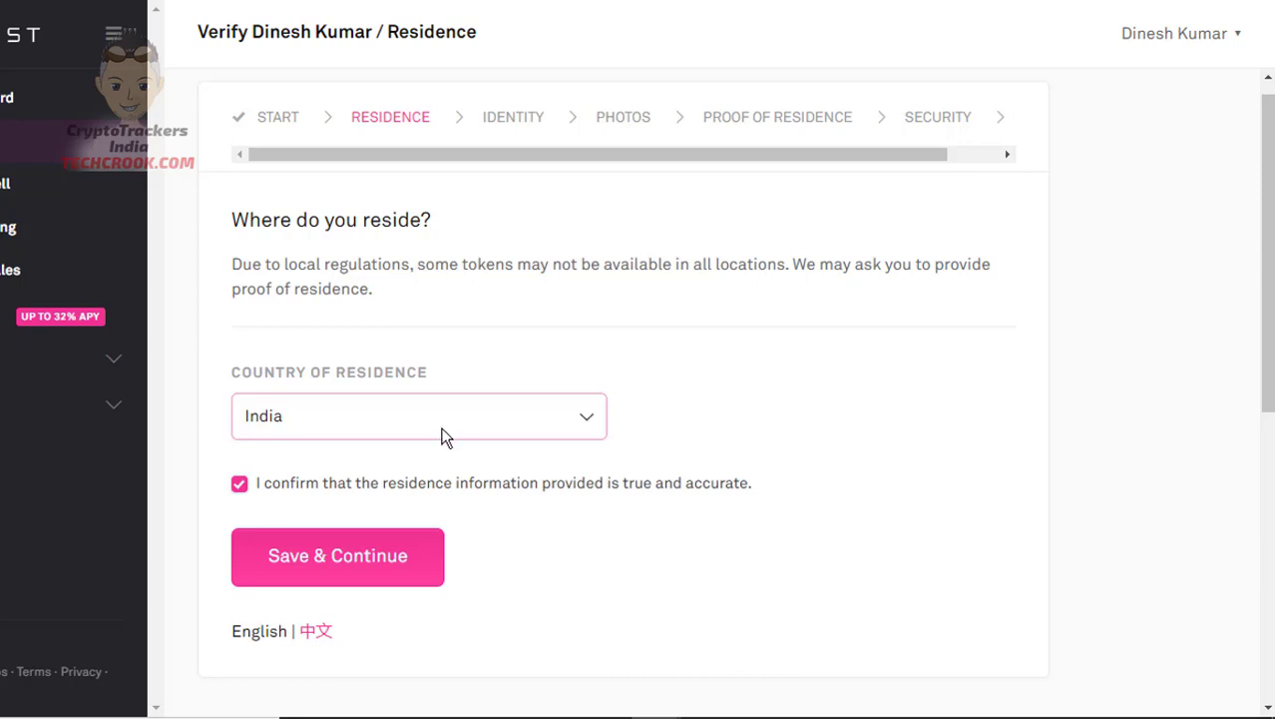
pyautogui.click(337, 571)
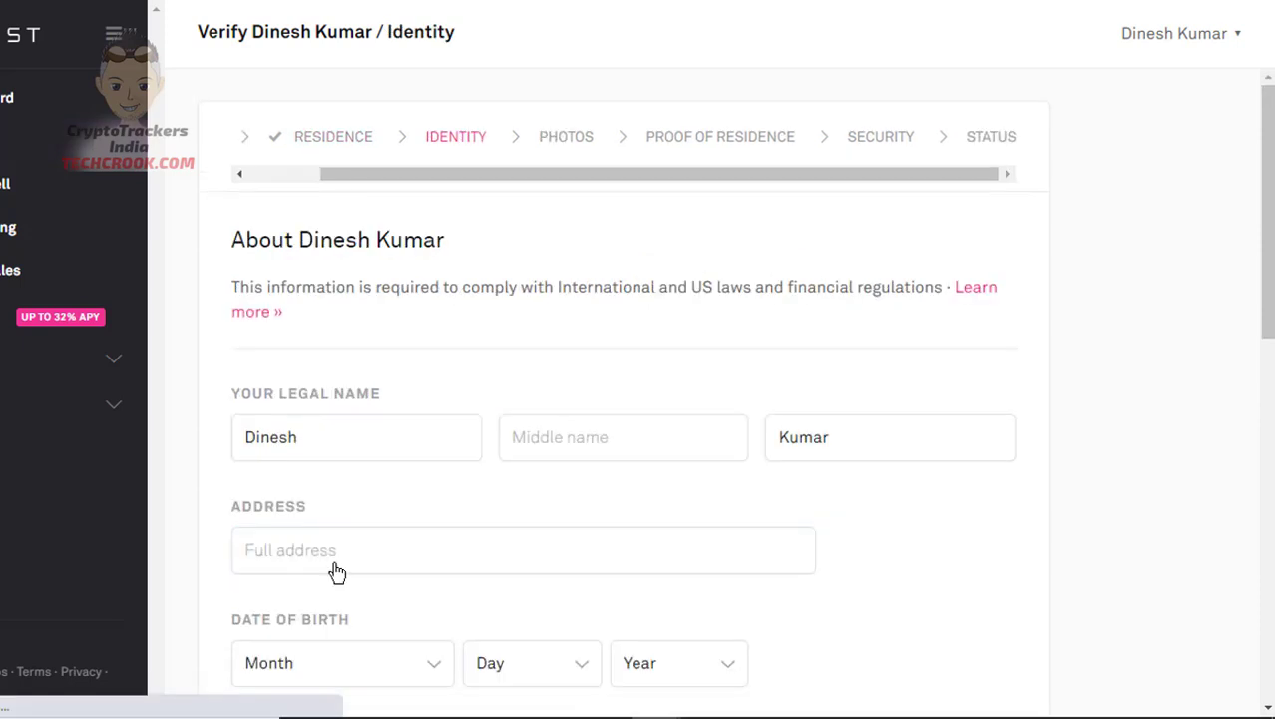
# Search for a Delhi, India address and expand it into detailed address fields
pyautogui.scroll(-1, 335, 571)
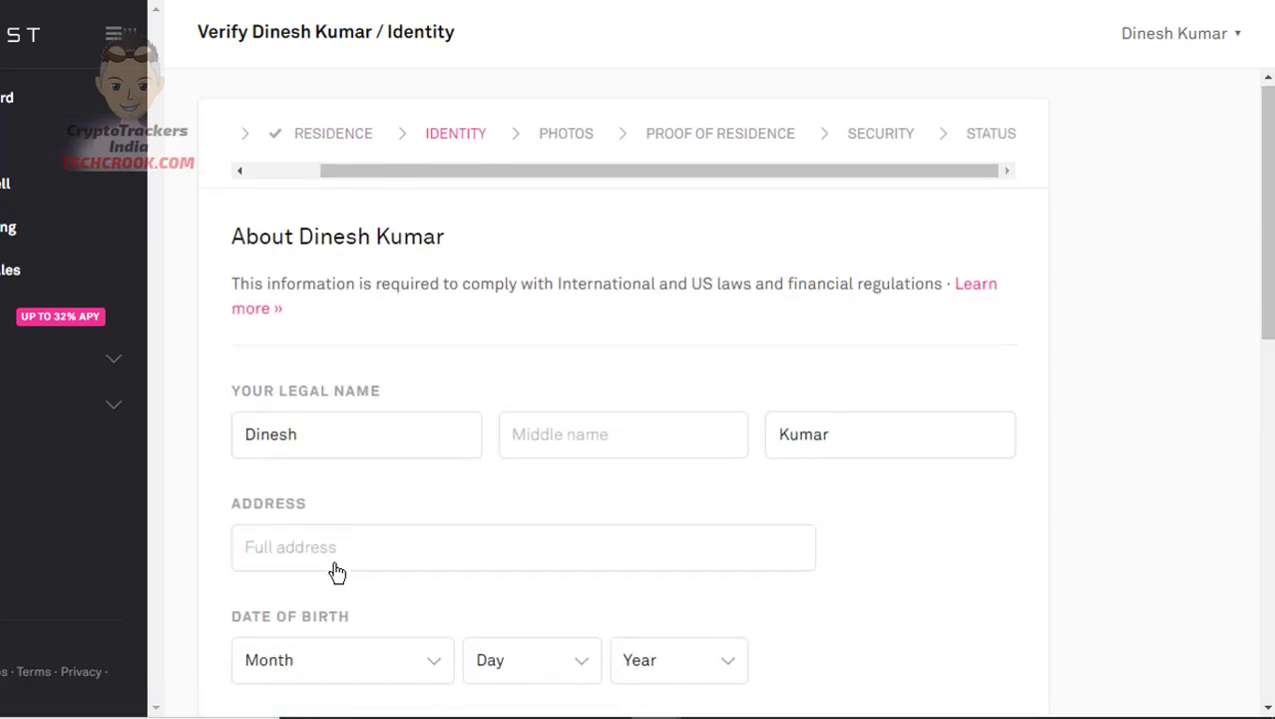
pyautogui.click(410, 447)
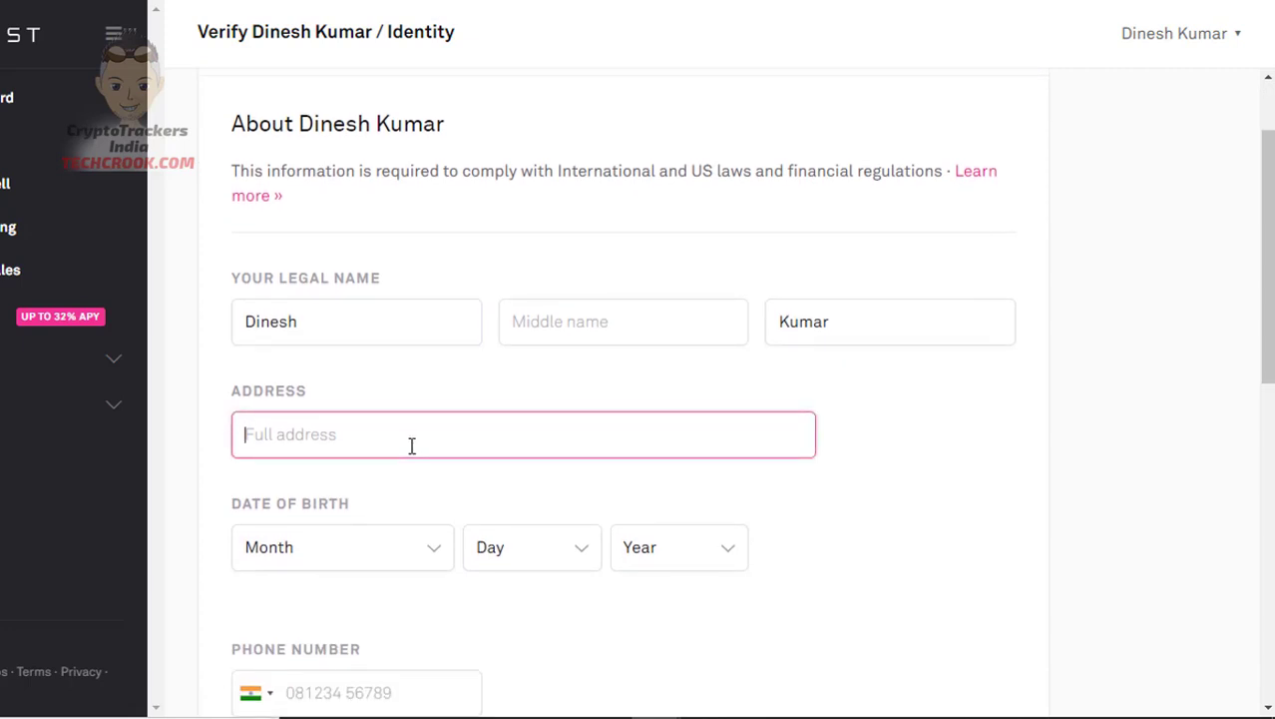
pyautogui.write('Newd')
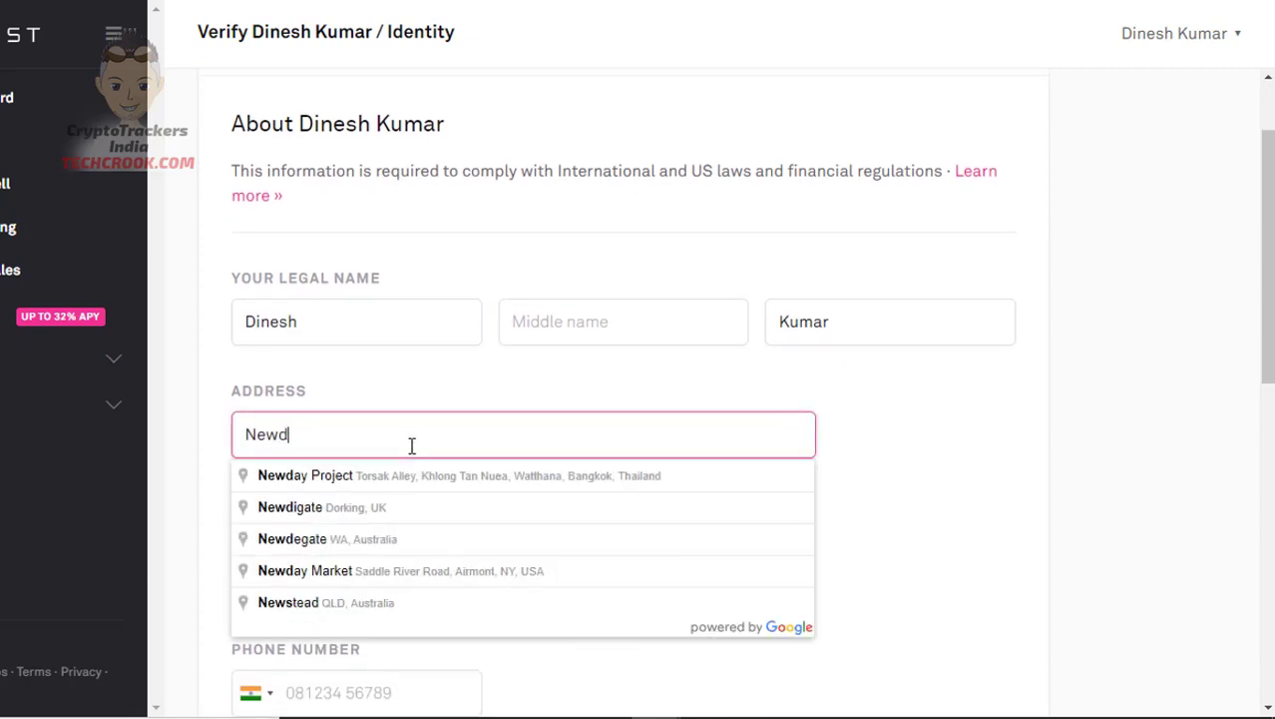
pyautogui.press('BackSpace')
pyautogui.write('Delhi')
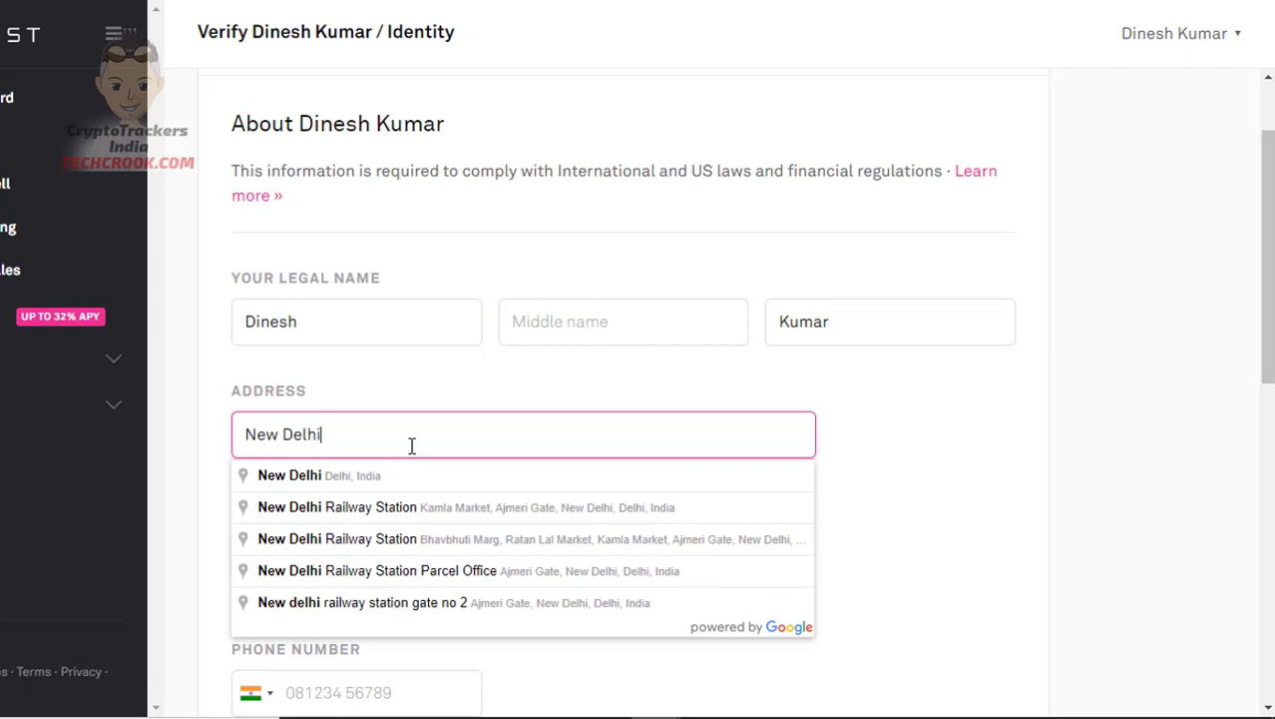
pyautogui.write(', India')
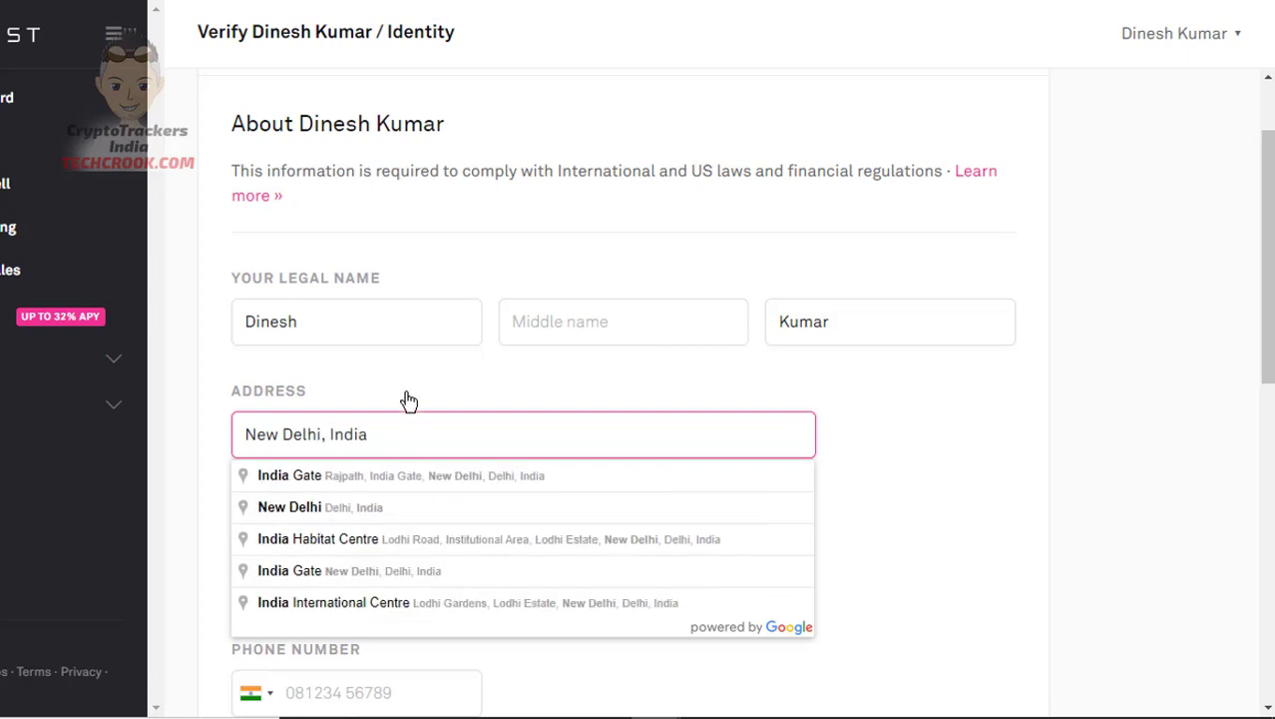
pyautogui.click(408, 392)
# Fill in the street address and New Delhi as the city
pyautogui.click(398, 427)
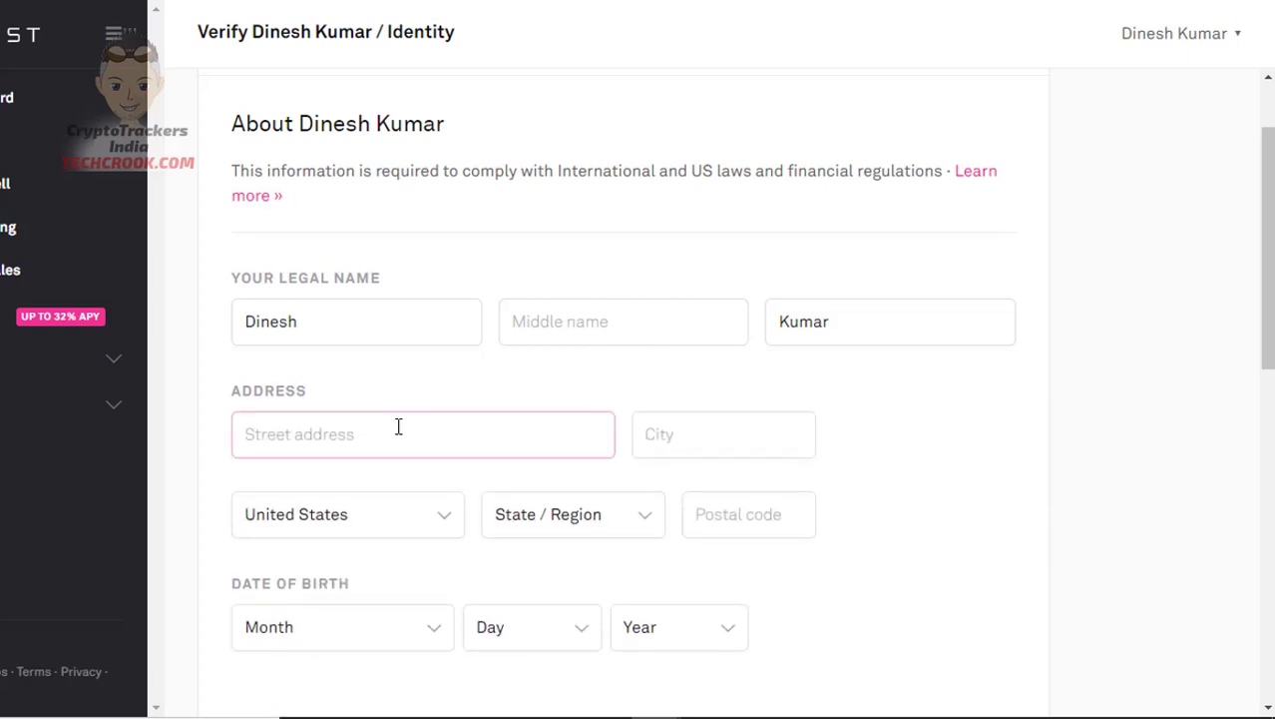
pyautogui.scroll(-1, 398, 426)
pyautogui.scroll(-1, 398, 427)
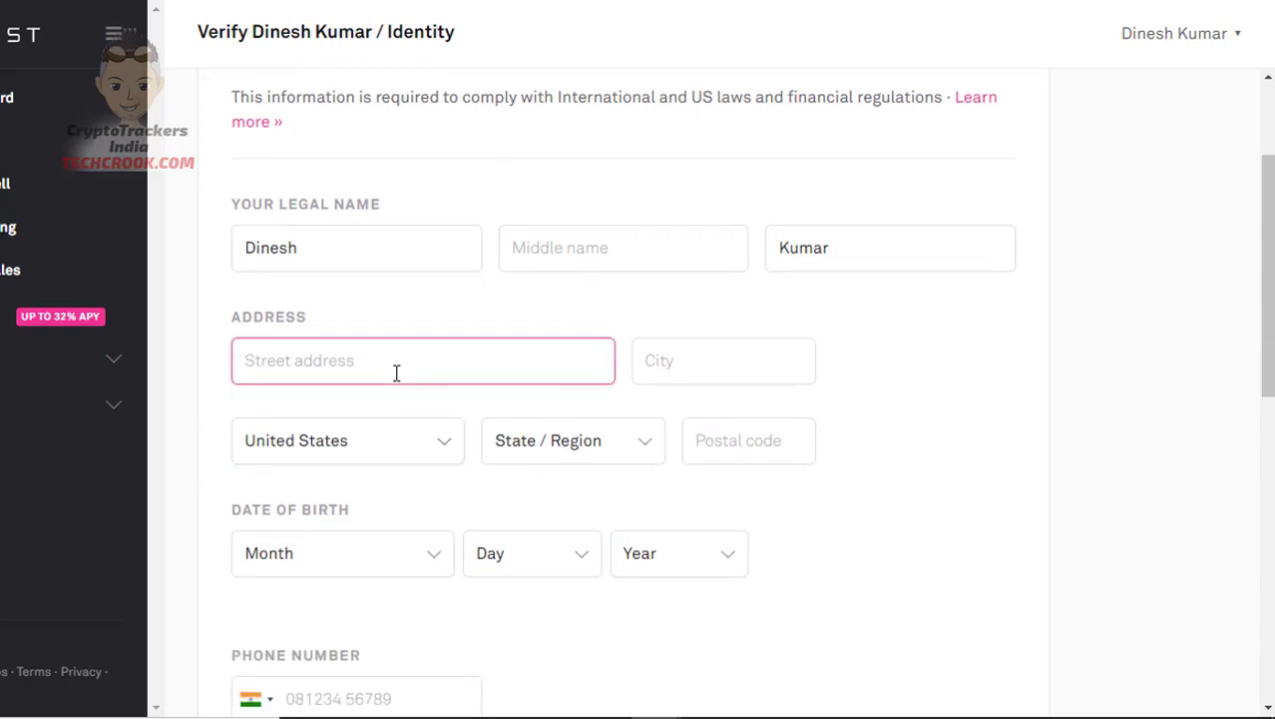
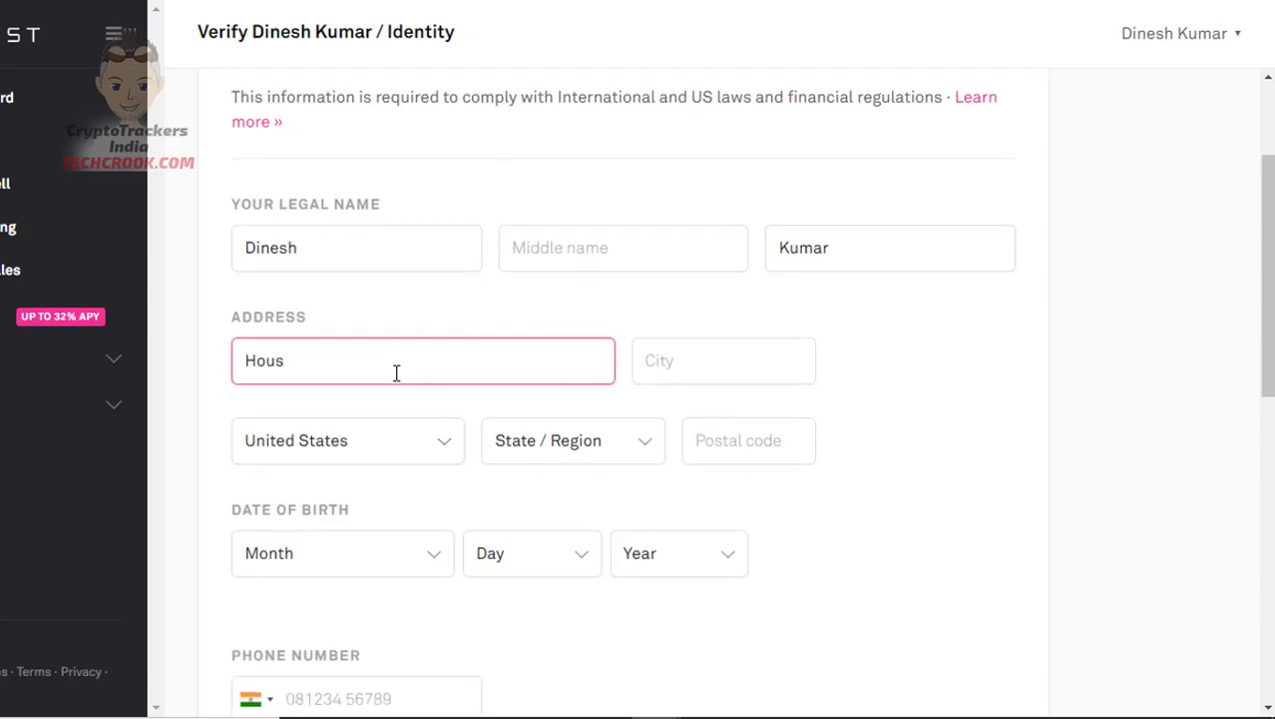
pyautogui.press('Tab')
pyautogui.write('New ')
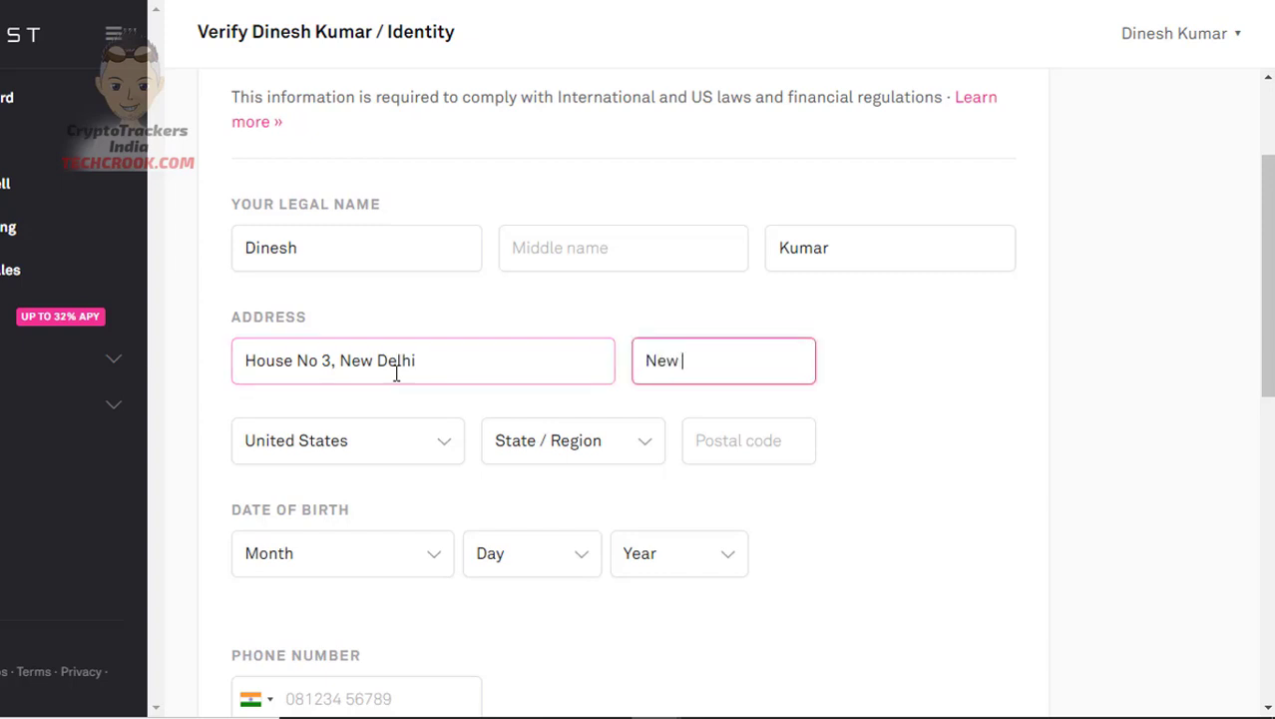
pyautogui.write('Delhi')
# Select India as the address country, enter Delhi as state, and fill the postal code
pyautogui.click(383, 442)
pyautogui.write('India')
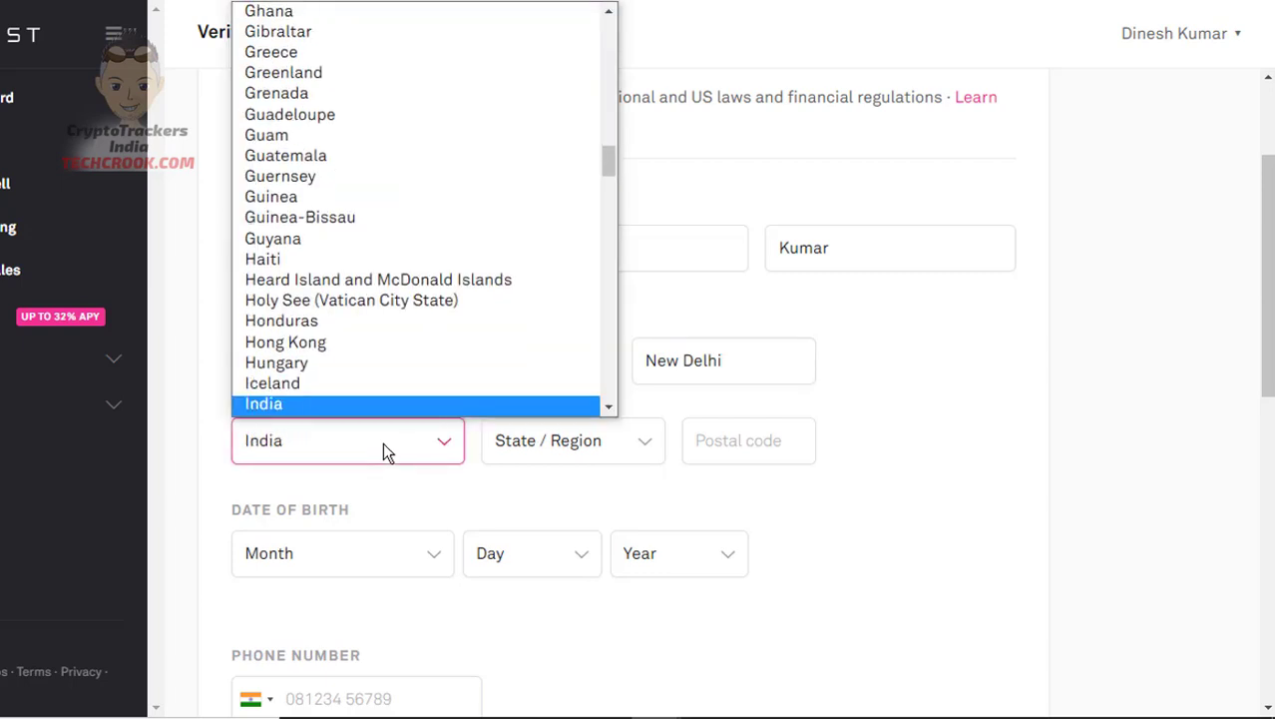
pyautogui.press('Return')
pyautogui.click(555, 443)
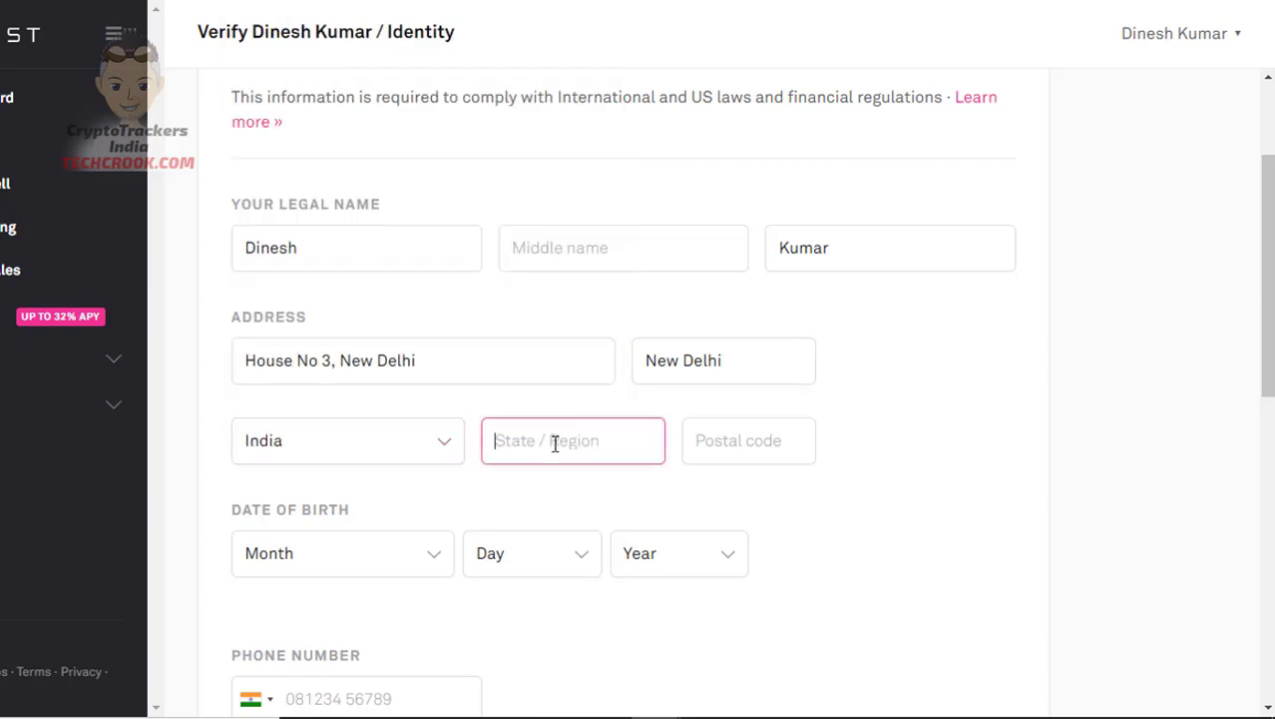
pyautogui.write('Delhi')
pyautogui.press('Tab')
pyautogui.write('1100117')
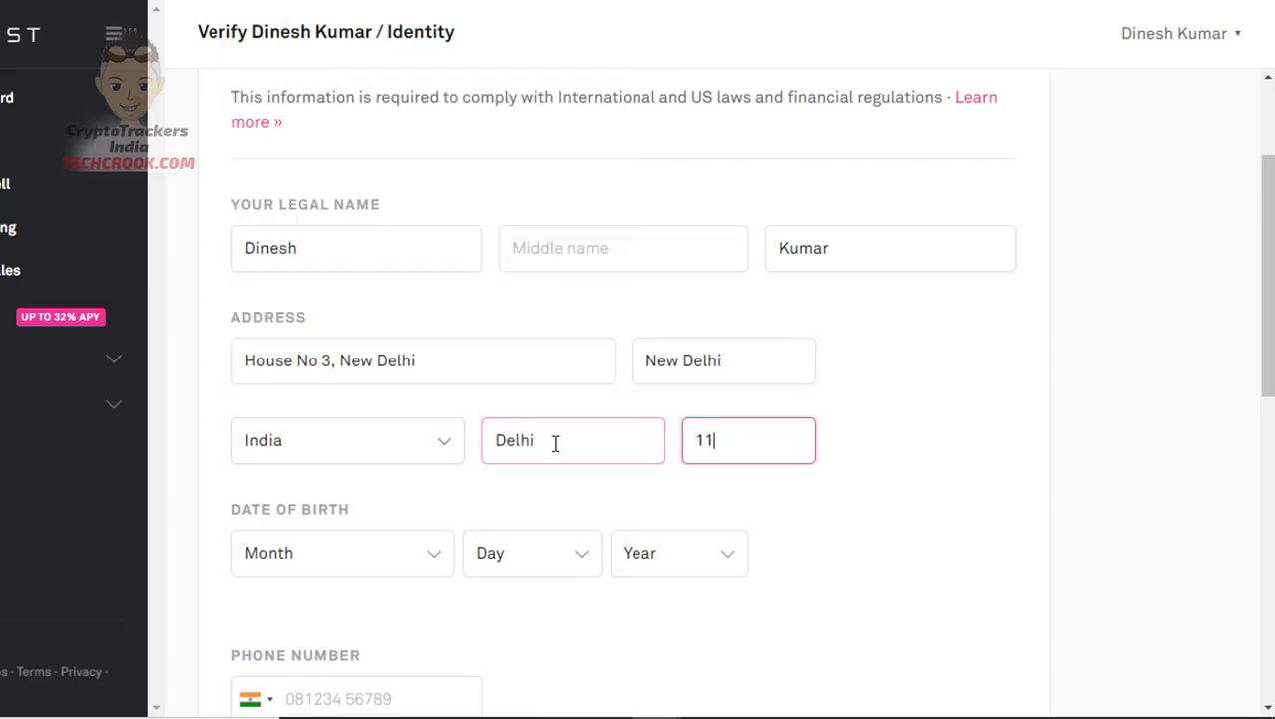
pyautogui.press('BackSpace')
pyautogui.press('BackSpace')
pyautogui.write('7')
pyautogui.scroll(-2, 555, 443)
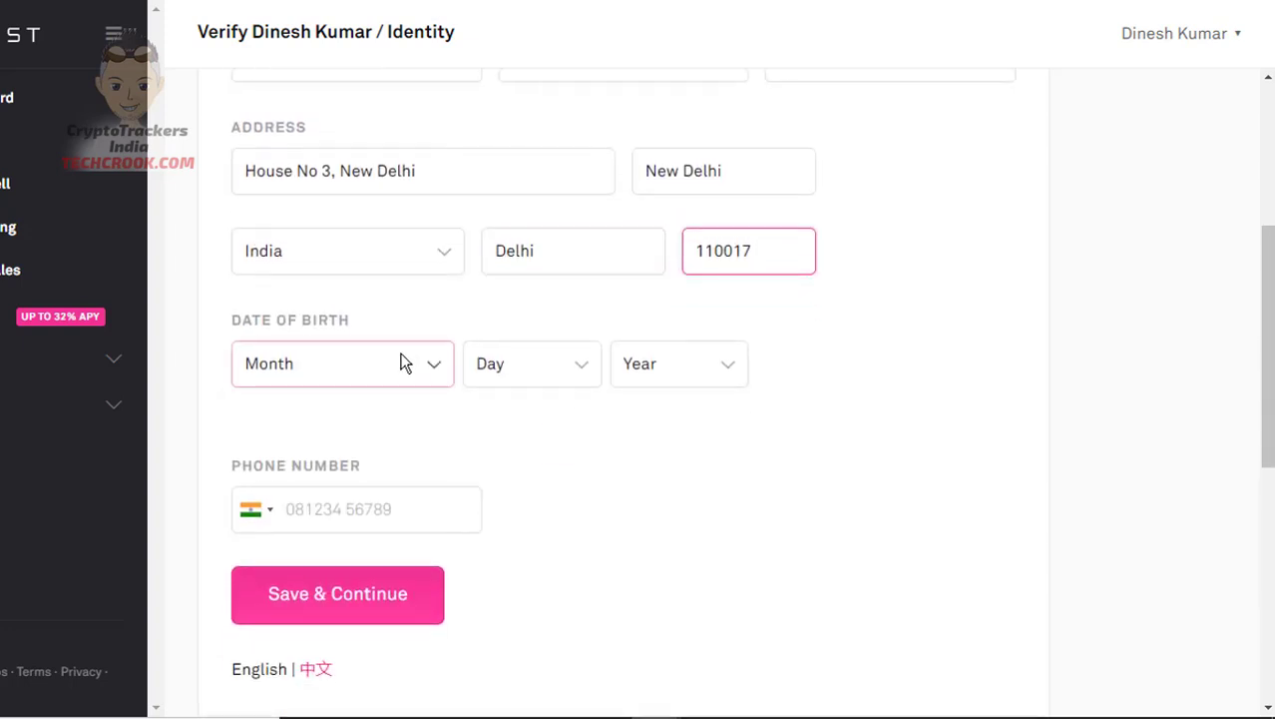
pyautogui.click(405, 362)
pyautogui.click(324, 605)
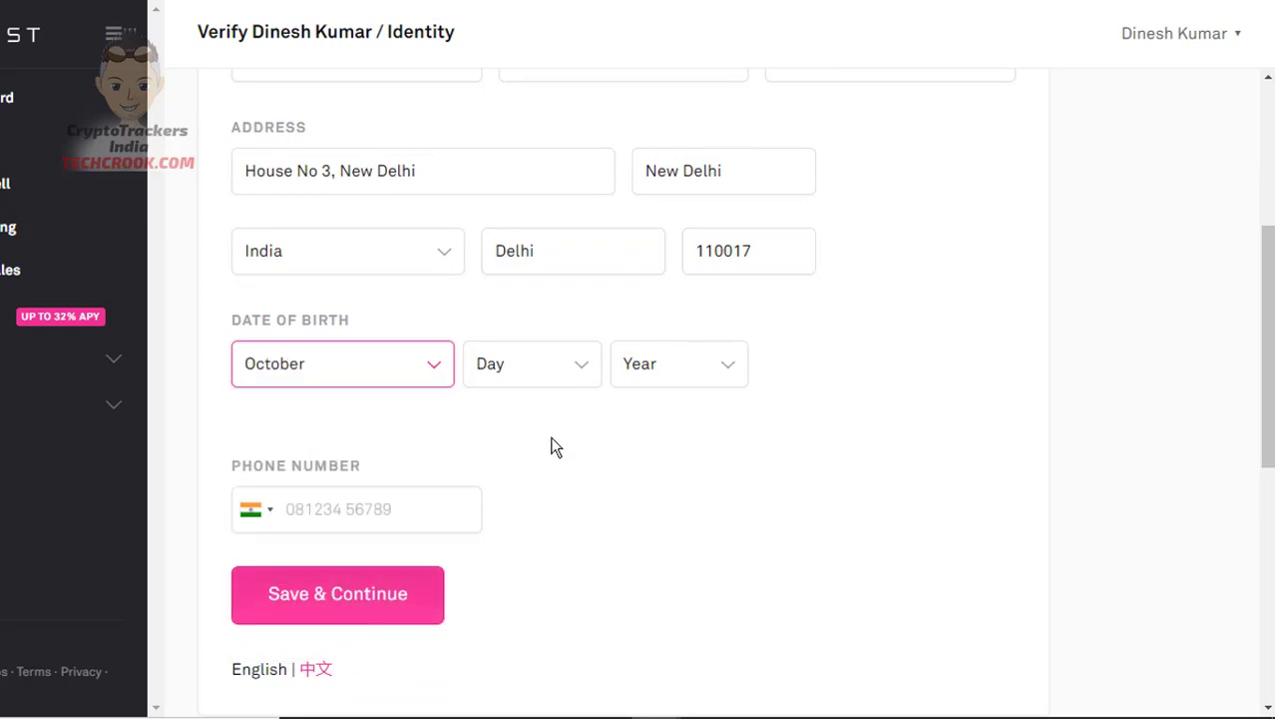
pyautogui.click(561, 385)
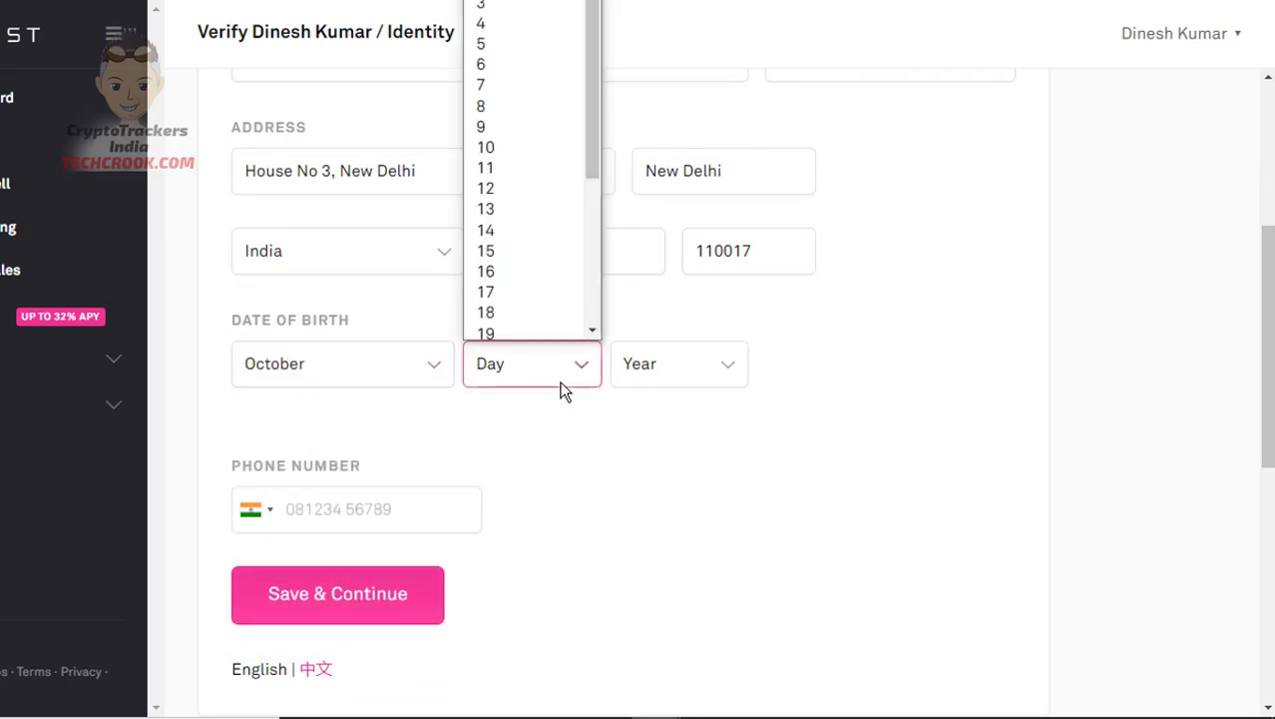
pyautogui.click(501, 87)
pyautogui.click(675, 362)
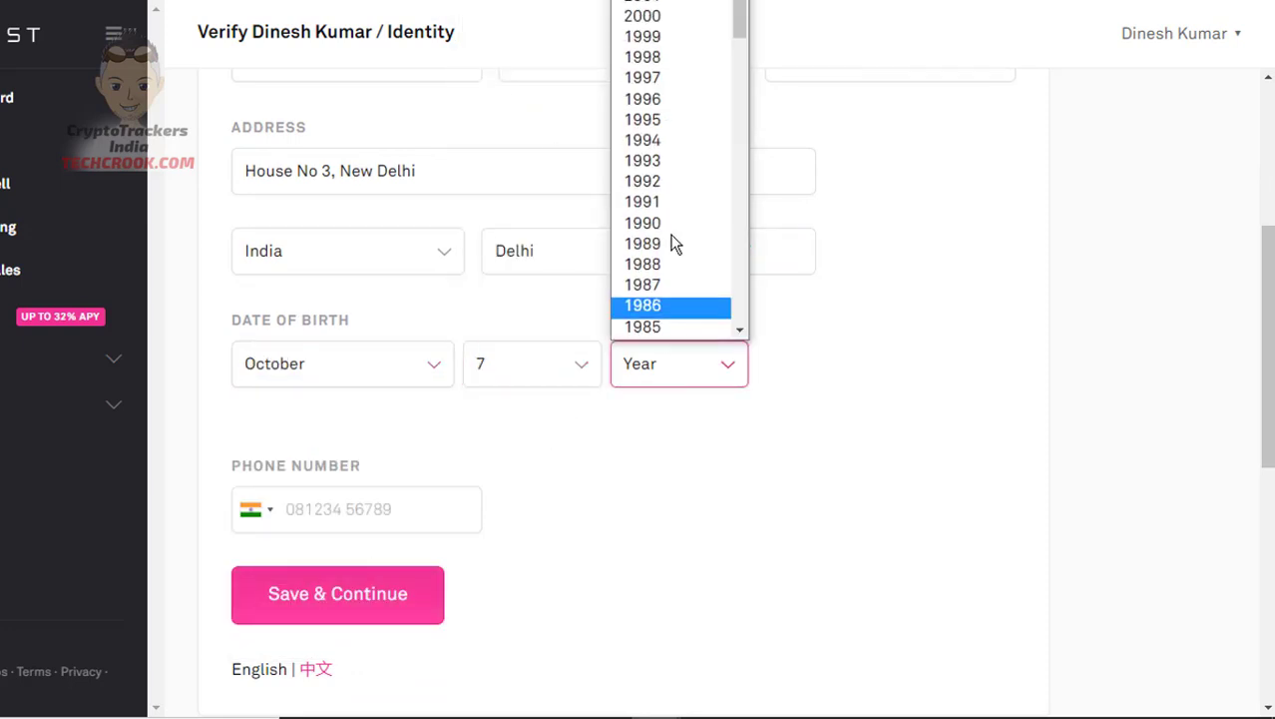
pyautogui.click(655, 123)
# Enter the phone number, correct it after rejection, and submit the identity details
pyautogui.click(350, 505)
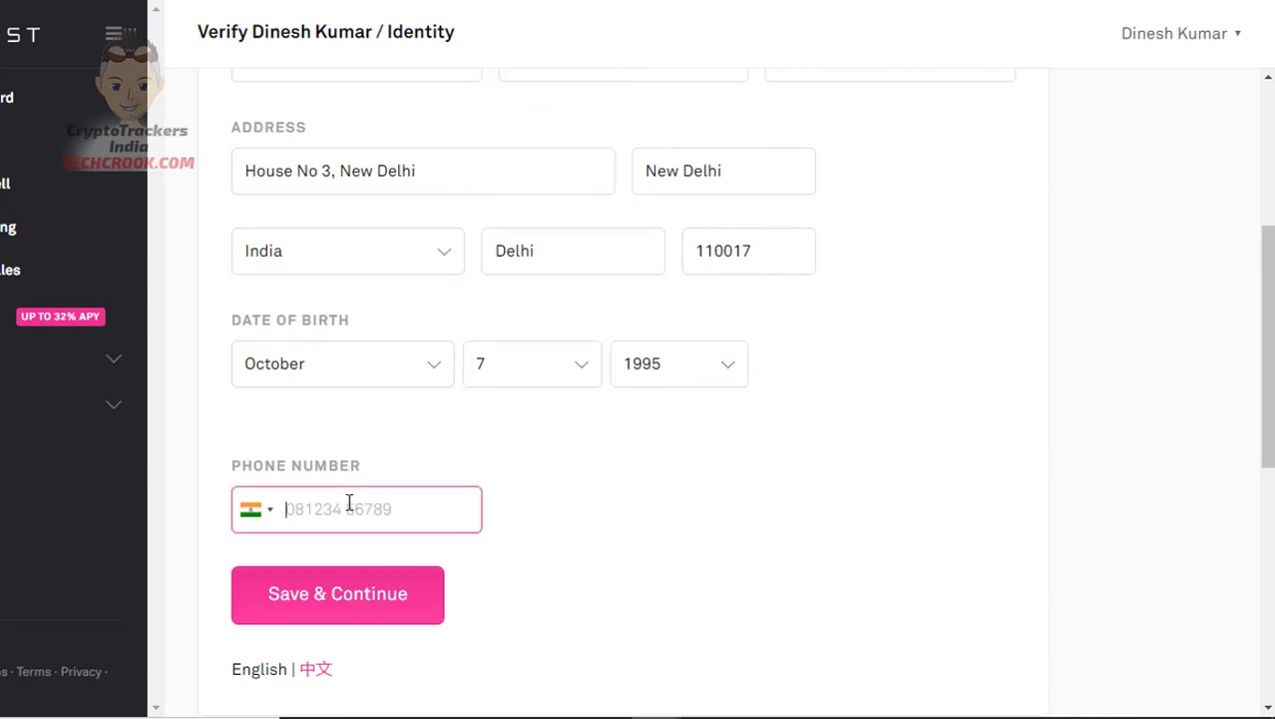
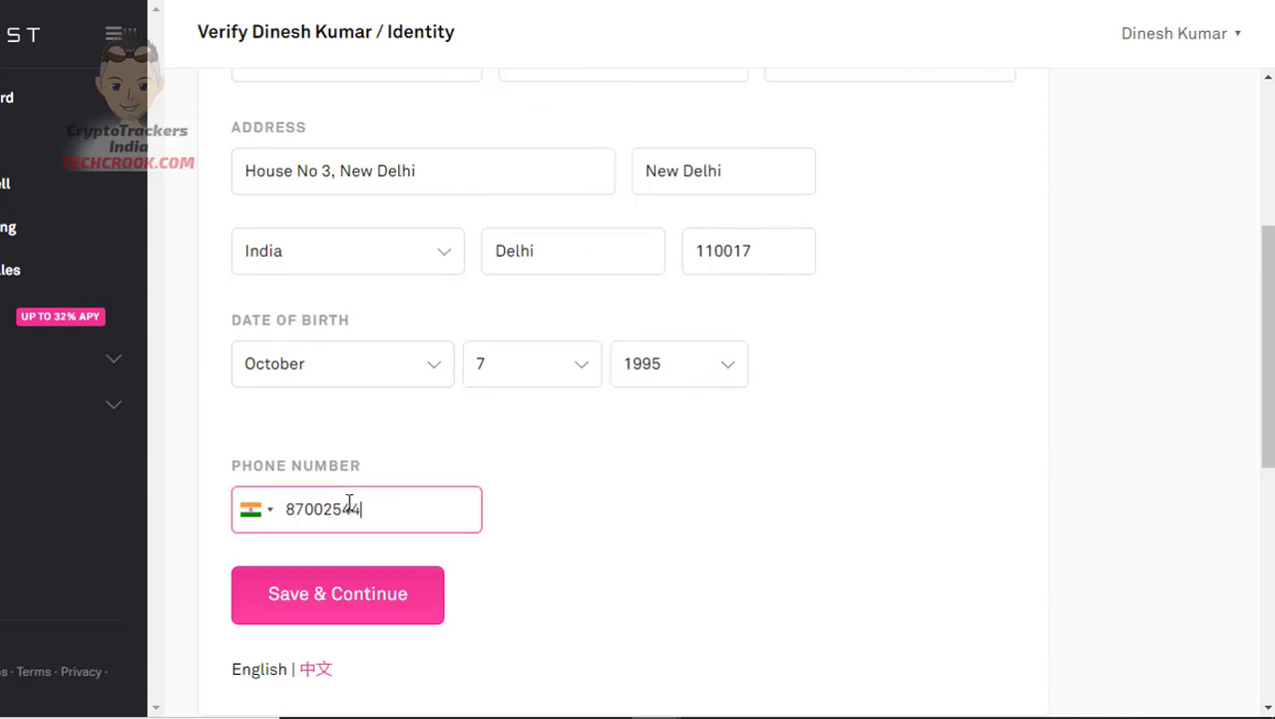
pyautogui.click(325, 603)
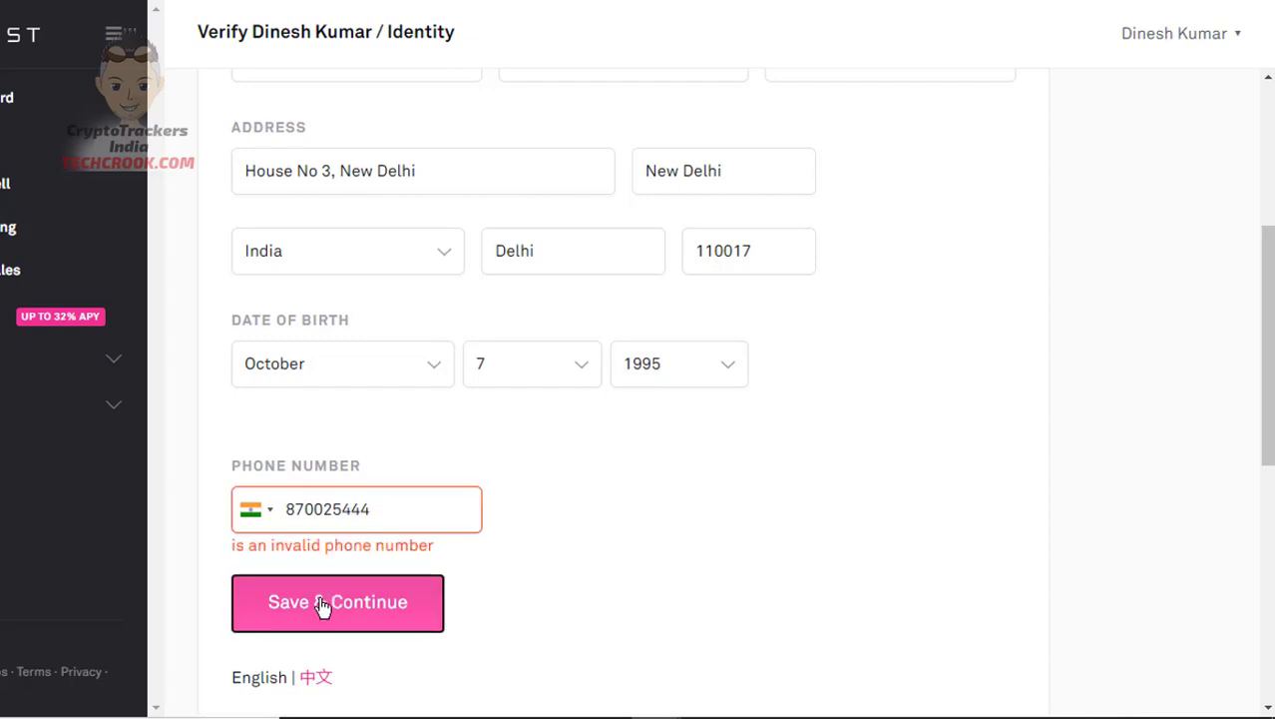
pyautogui.click(380, 512)
pyautogui.write('4')
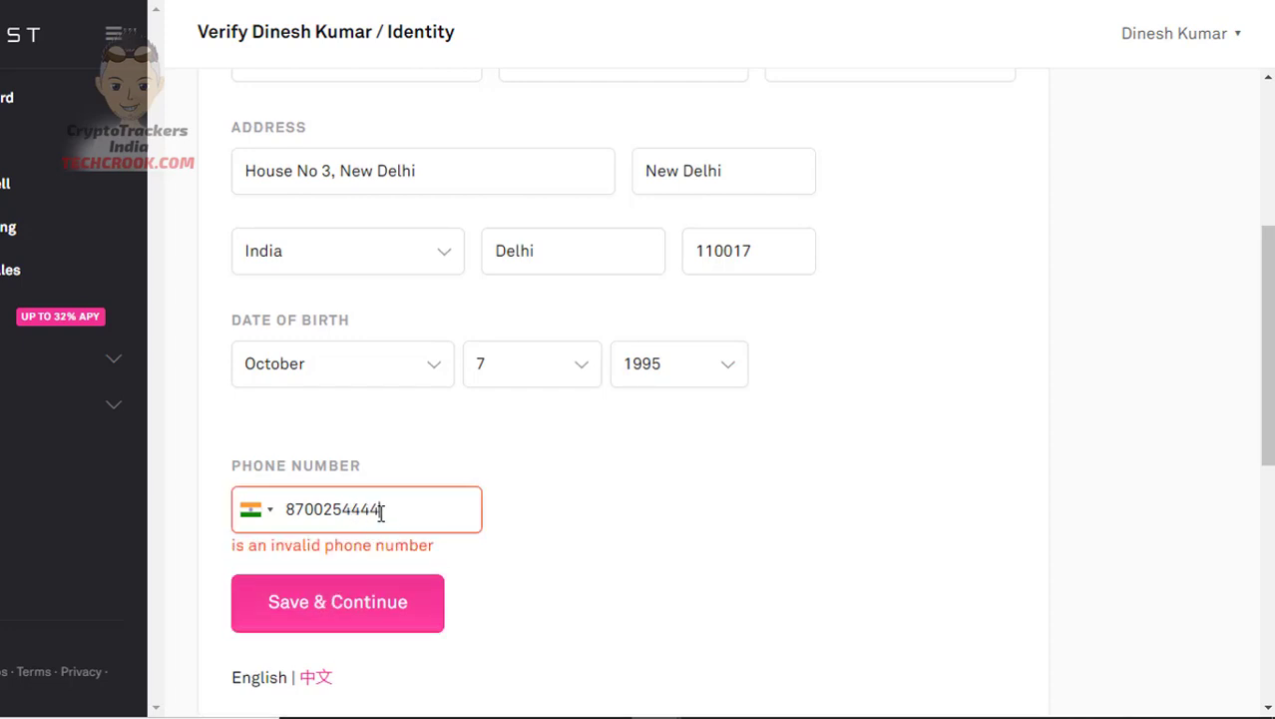
pyautogui.click(348, 601)
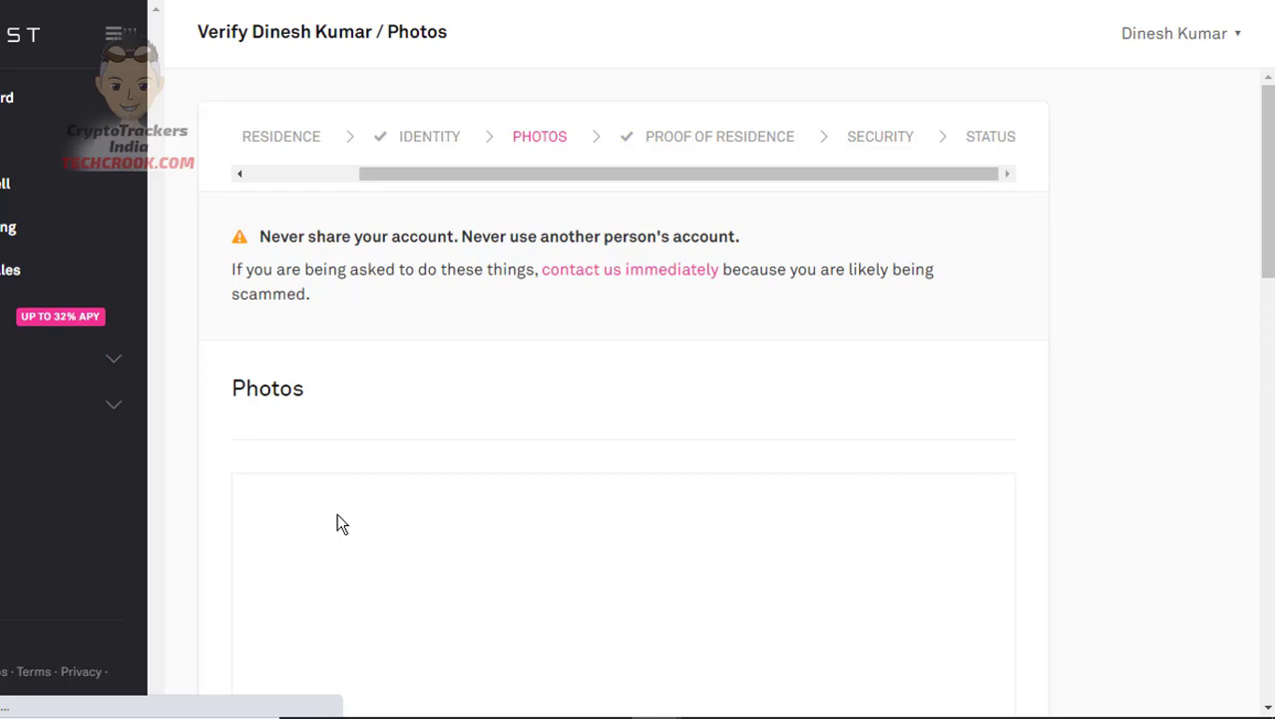
# Start photo verification and view the India issuing-country and ID type options
pyautogui.scroll(-3, 336, 523)
pyautogui.scroll(-1, 337, 517)
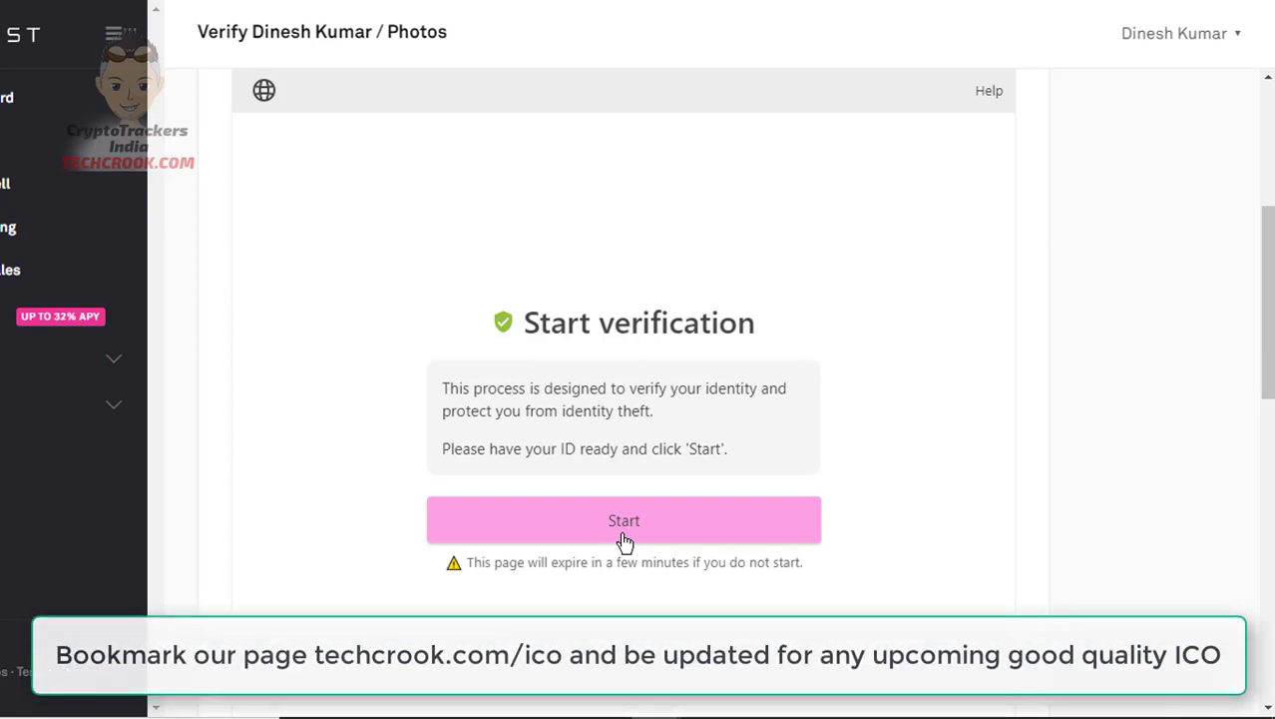
pyautogui.scroll(-1, 624, 541)
pyautogui.scroll(-1, 624, 541)
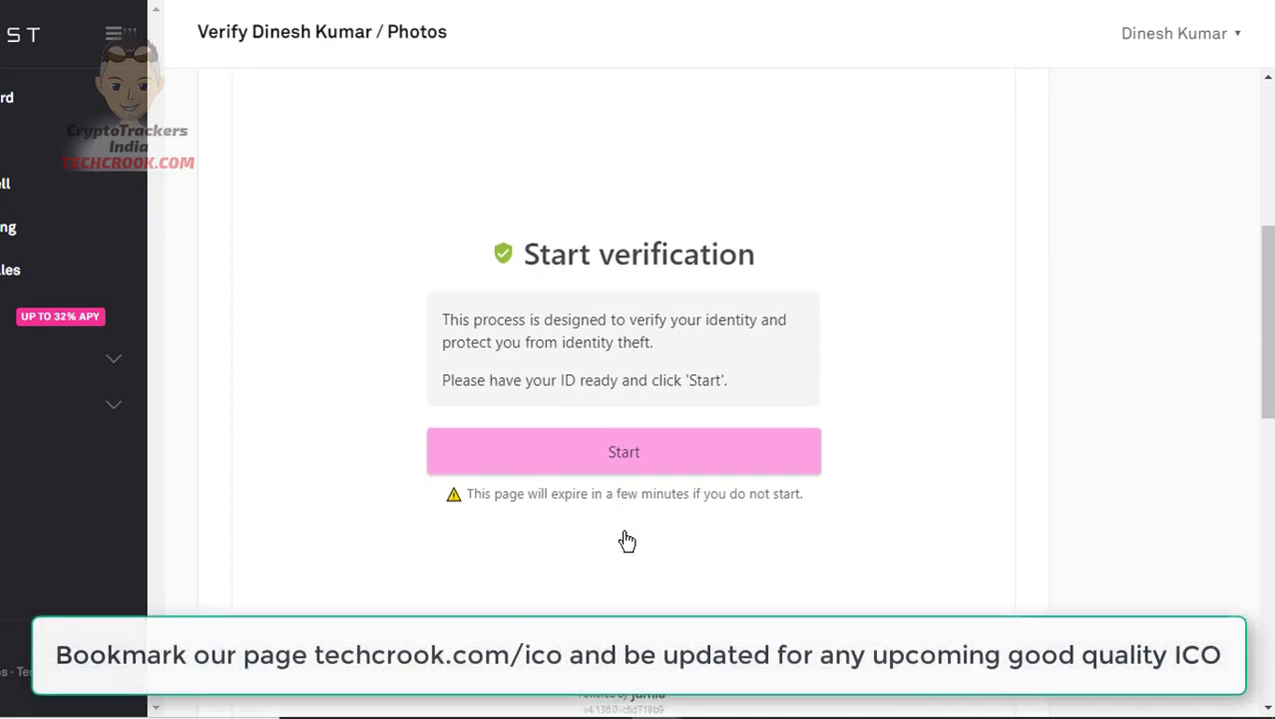
pyautogui.click(632, 471)
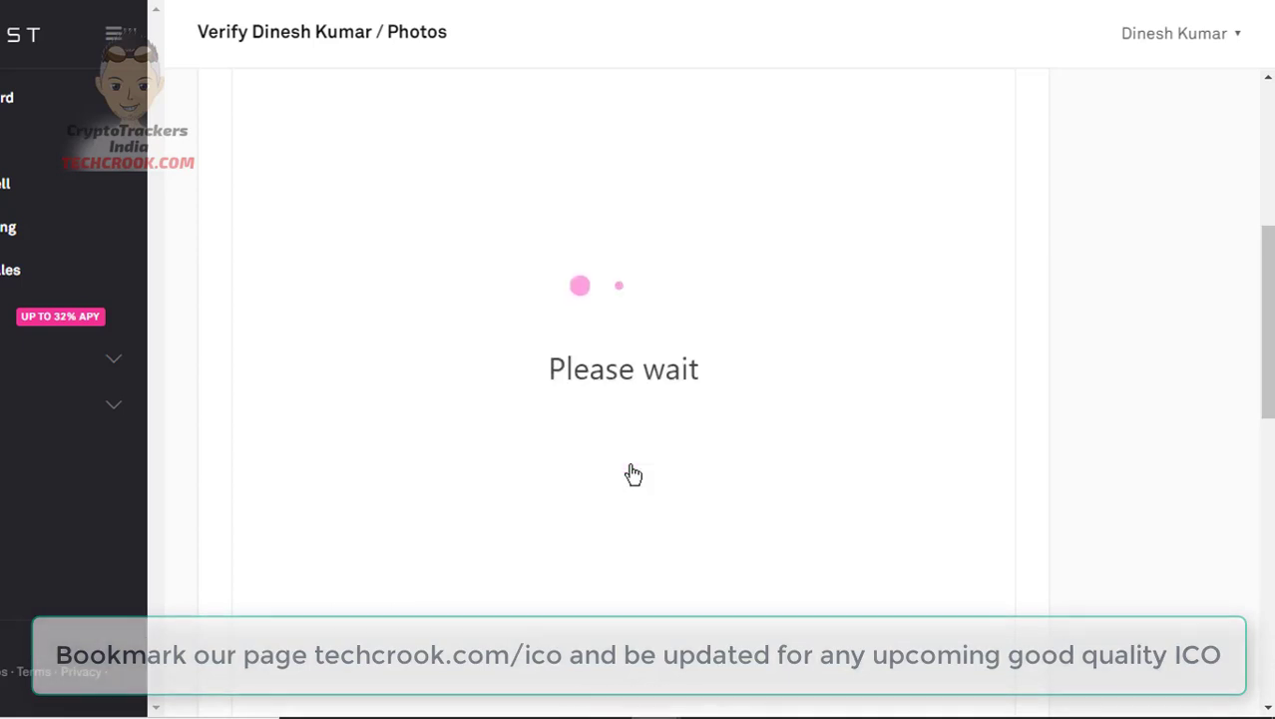
pyautogui.scroll(-2, 633, 473)
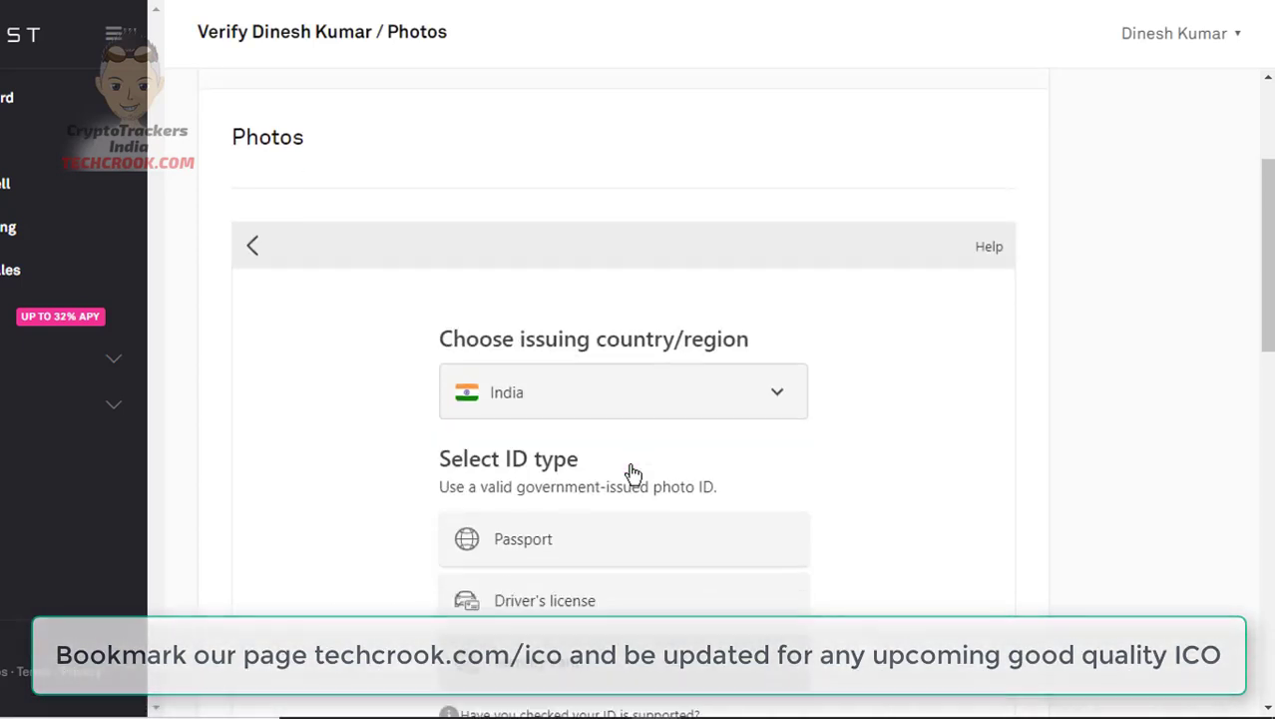
pyautogui.scroll(-2, 667, 377)
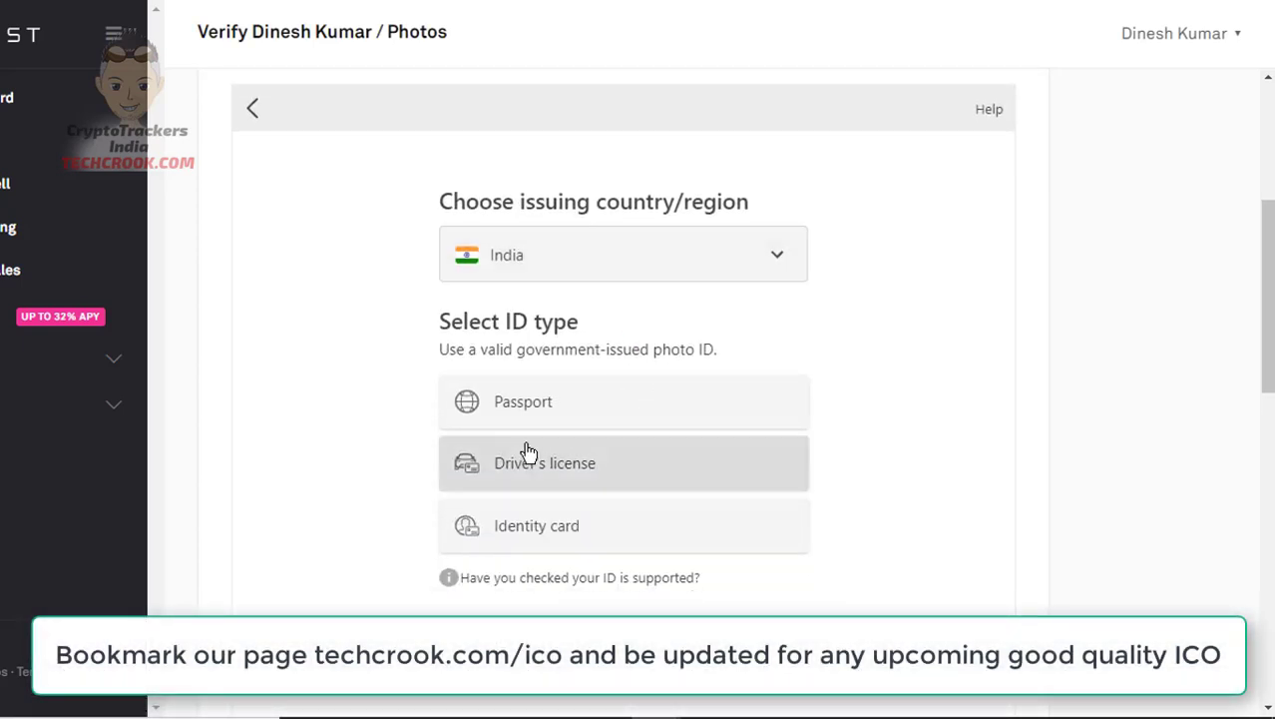
# Choose Identity card, try the mobile option, then go back to the identity card step
pyautogui.click(545, 523)
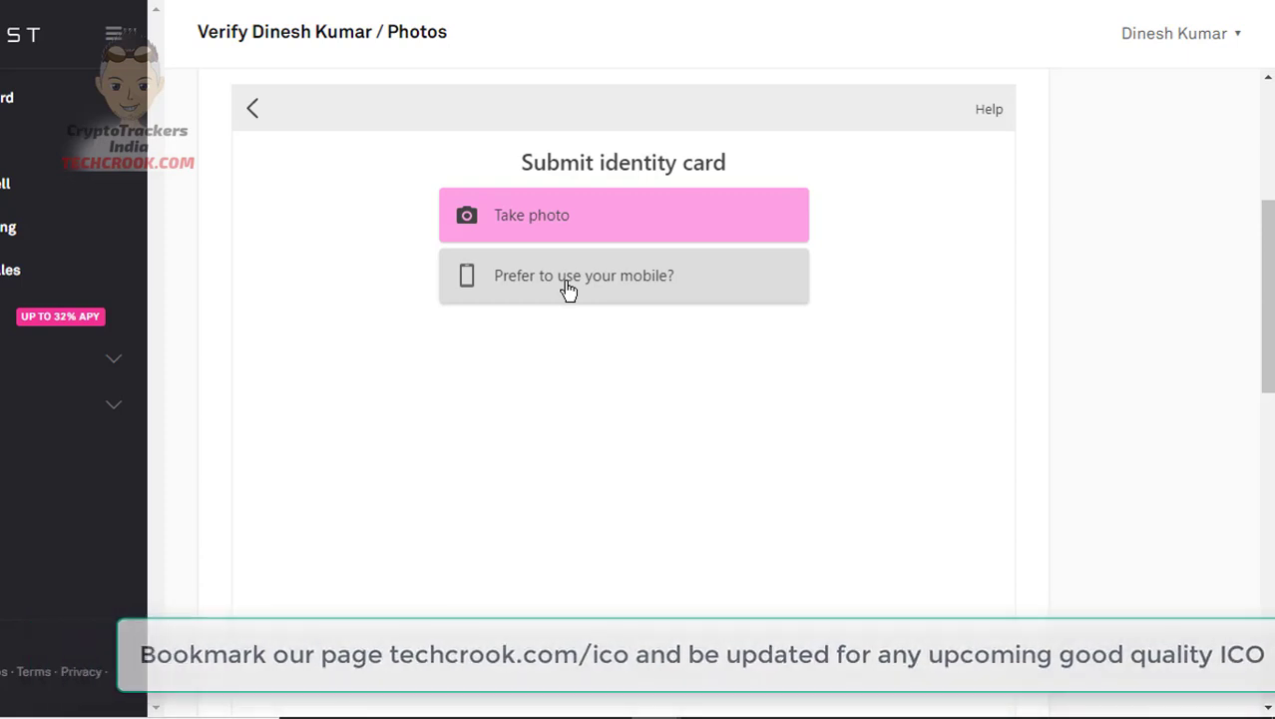
pyautogui.click(567, 289)
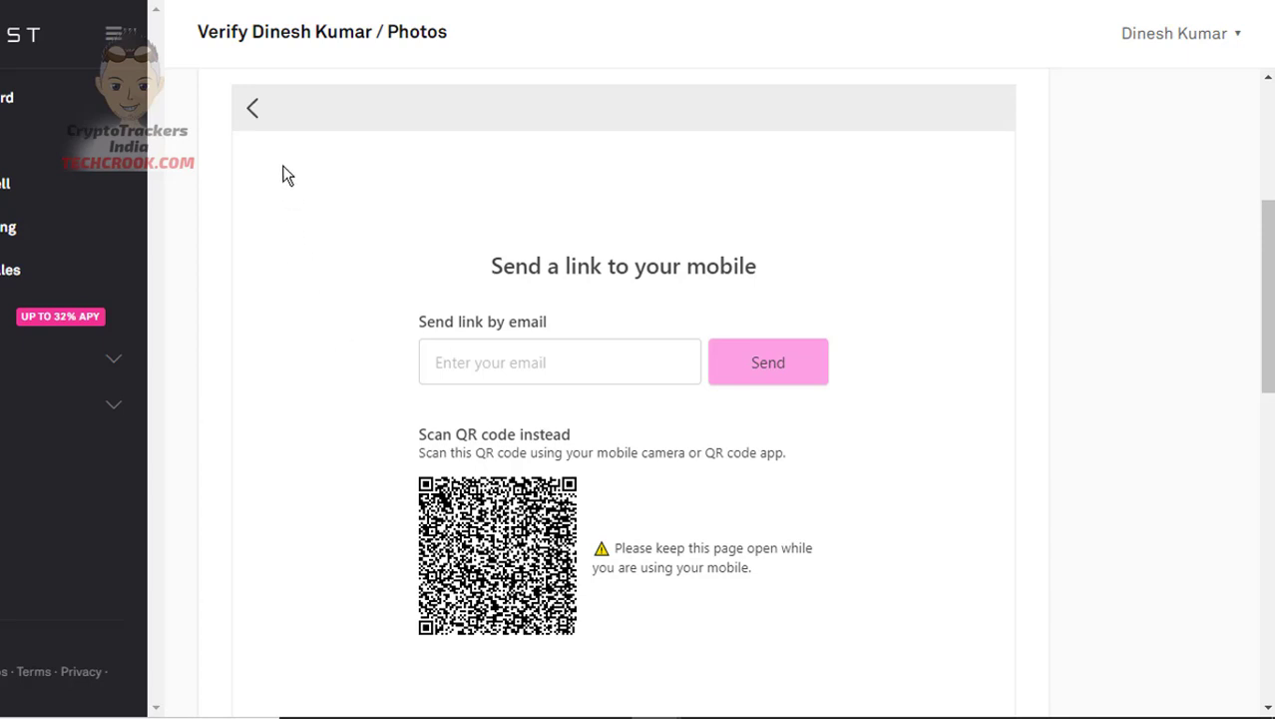
pyautogui.click(255, 109)
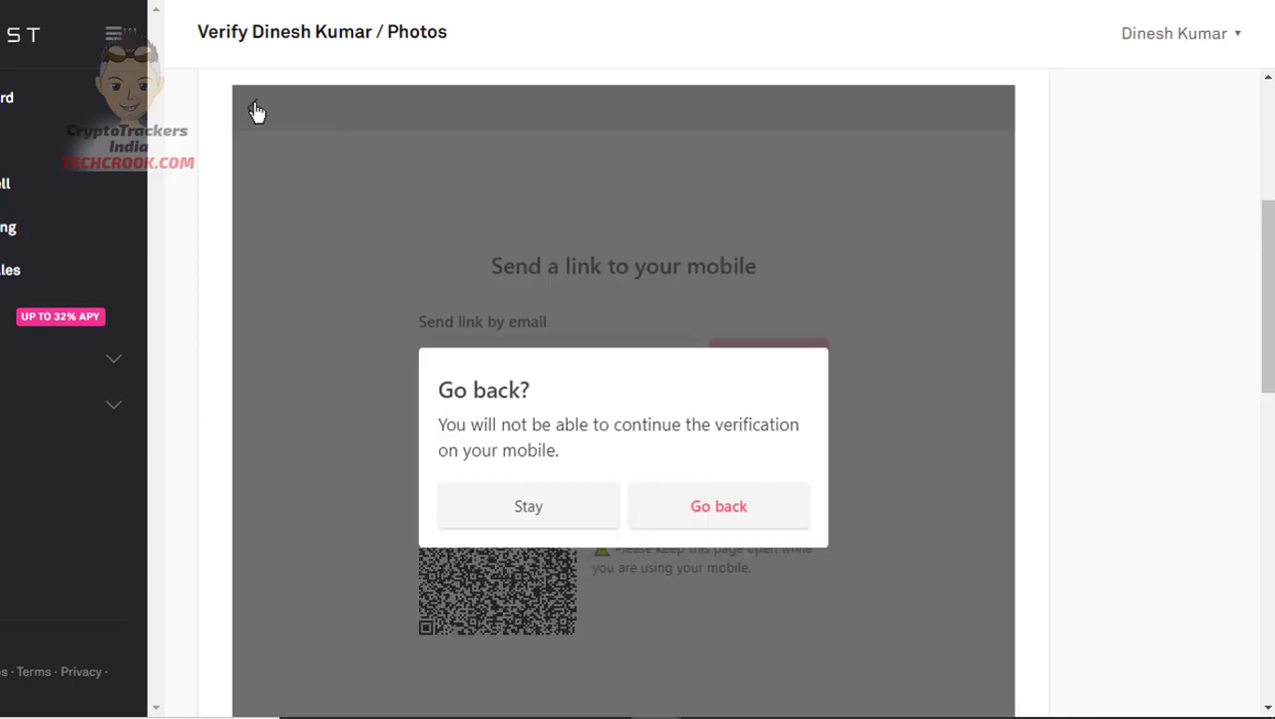
pyautogui.click(666, 513)
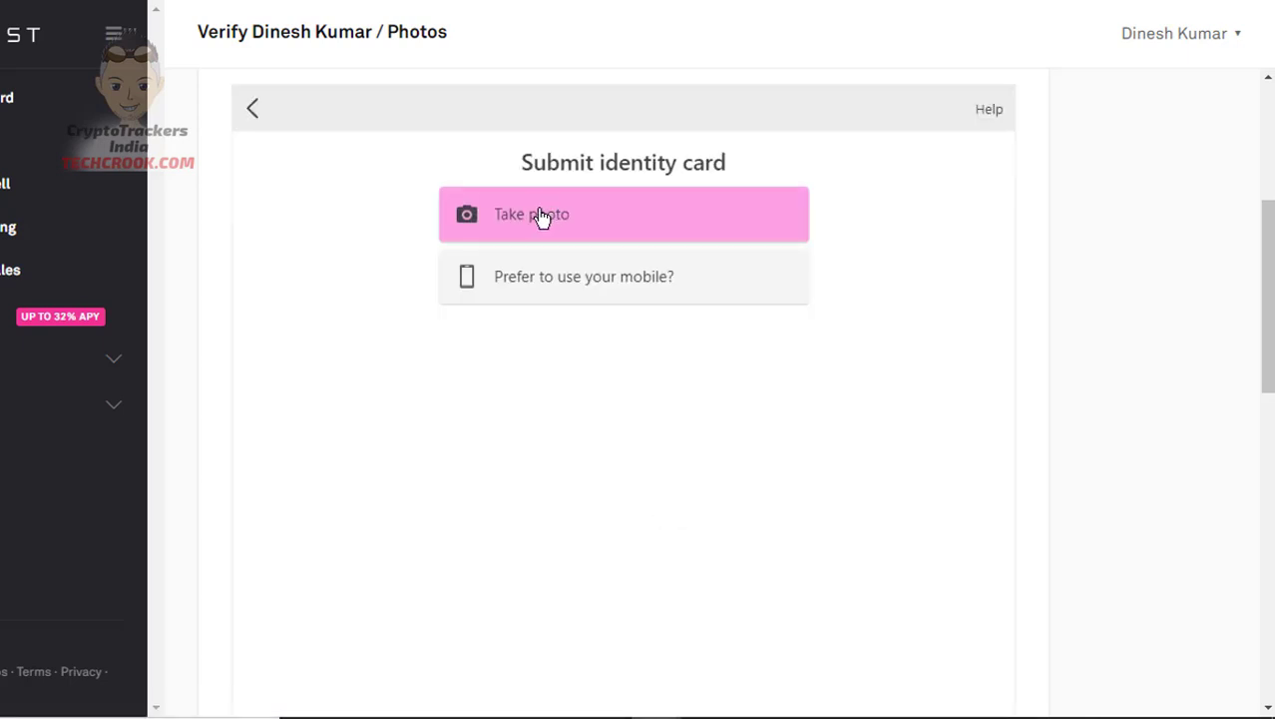
pyautogui.scroll(4, 542, 217)
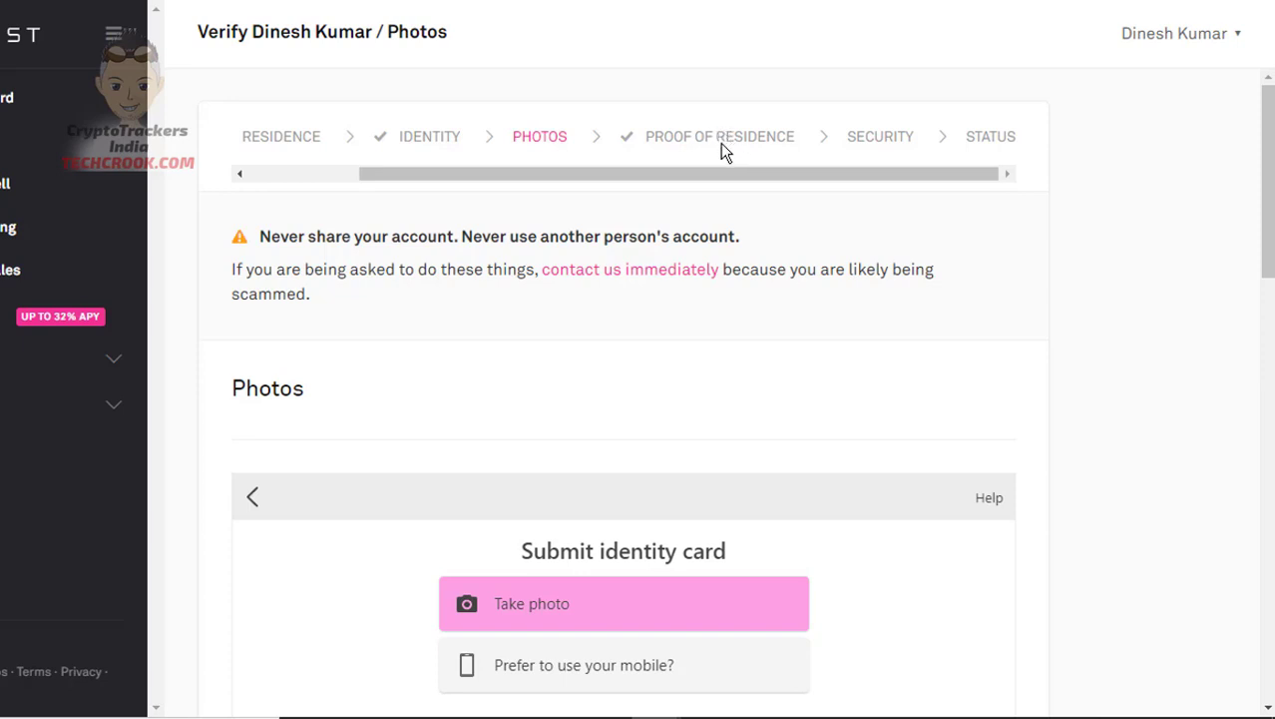
pyautogui.scroll(-2, 627, 534)
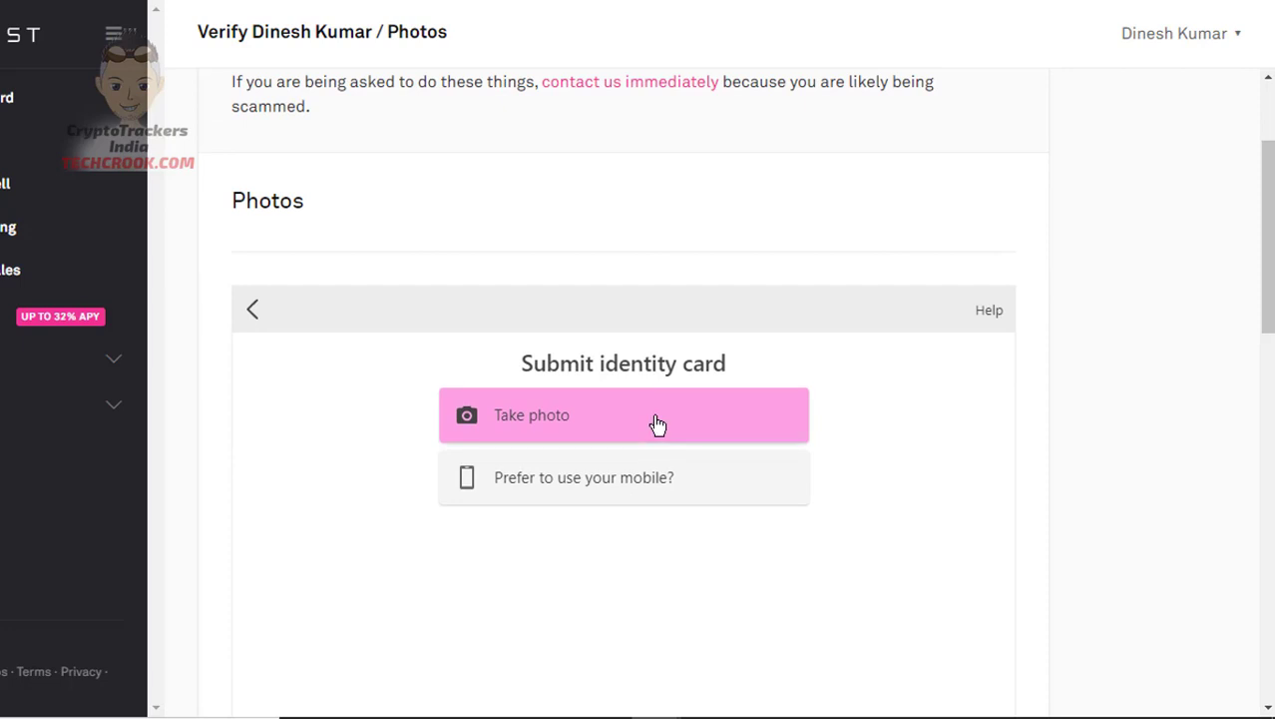
pyautogui.scroll(2, 658, 424)
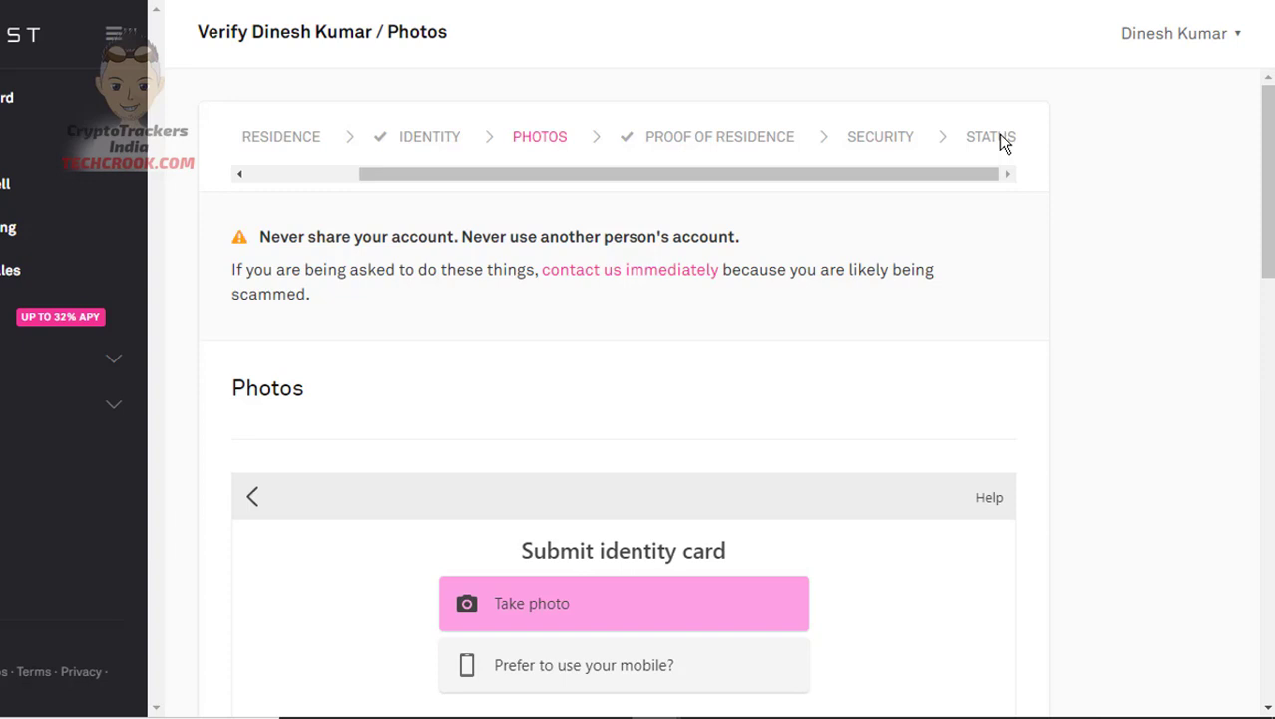
# Open CoinList Pro, log in, and dismiss the XTZ deposits offline notice
pyautogui.click(43, 234)
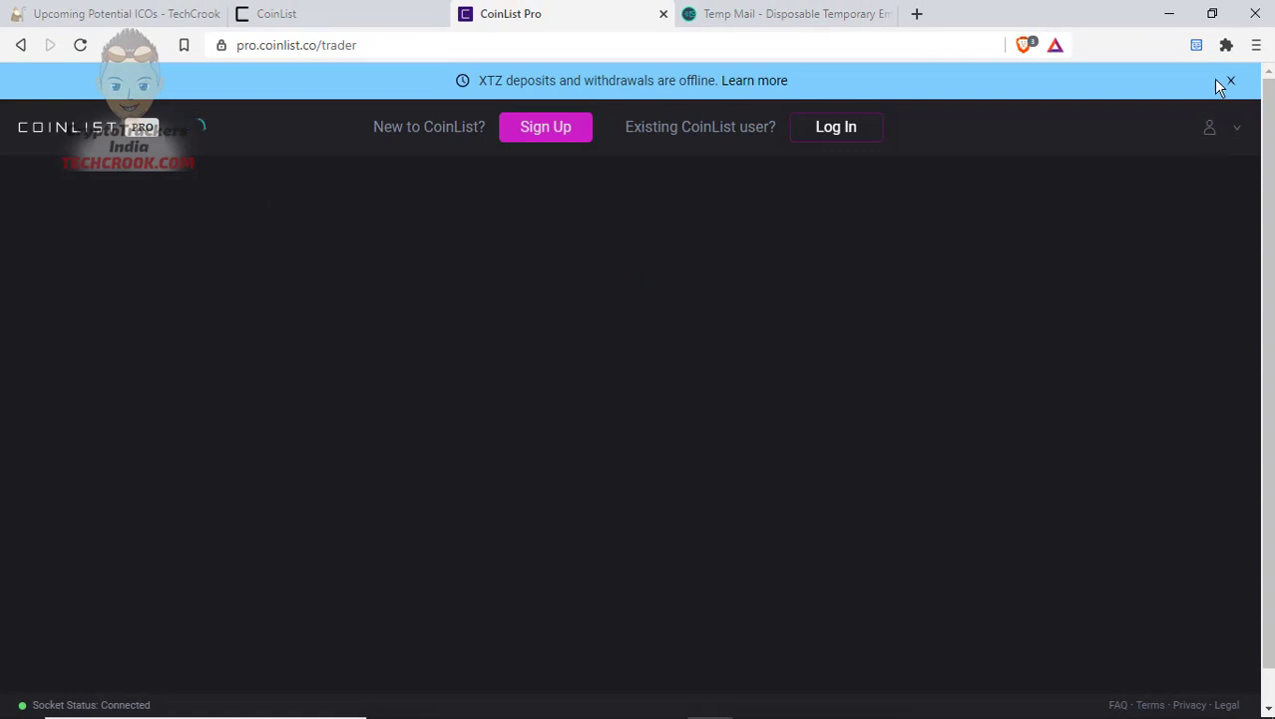
pyautogui.click(1230, 83)
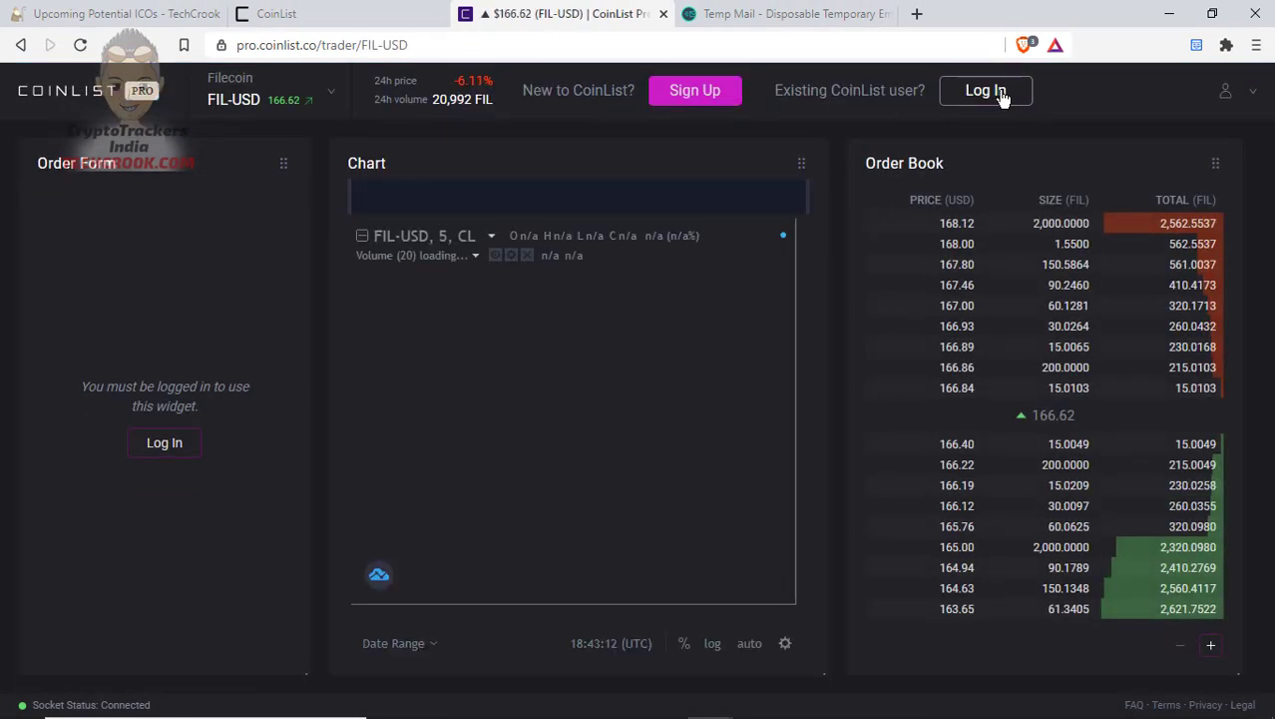
pyautogui.click(998, 92)
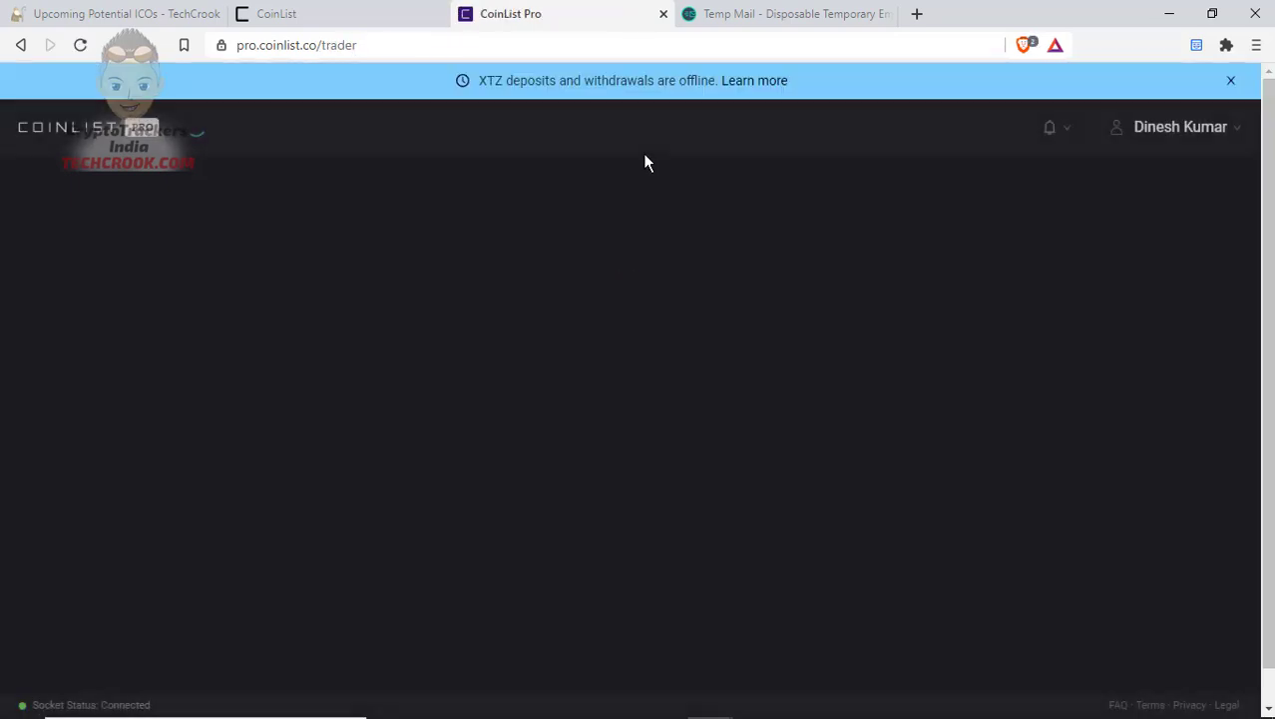
pyautogui.click(1230, 81)
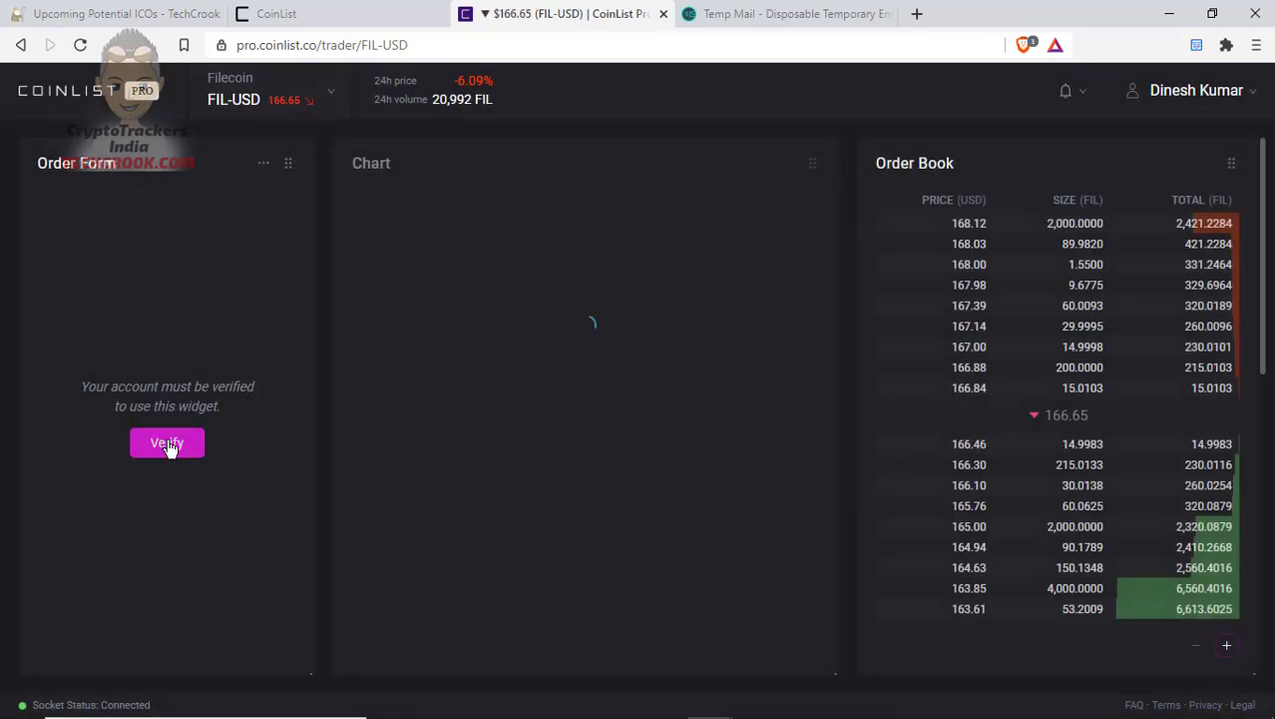
# Browse the FIL-USD market list, then close it to view the chart
pyautogui.click(312, 104)
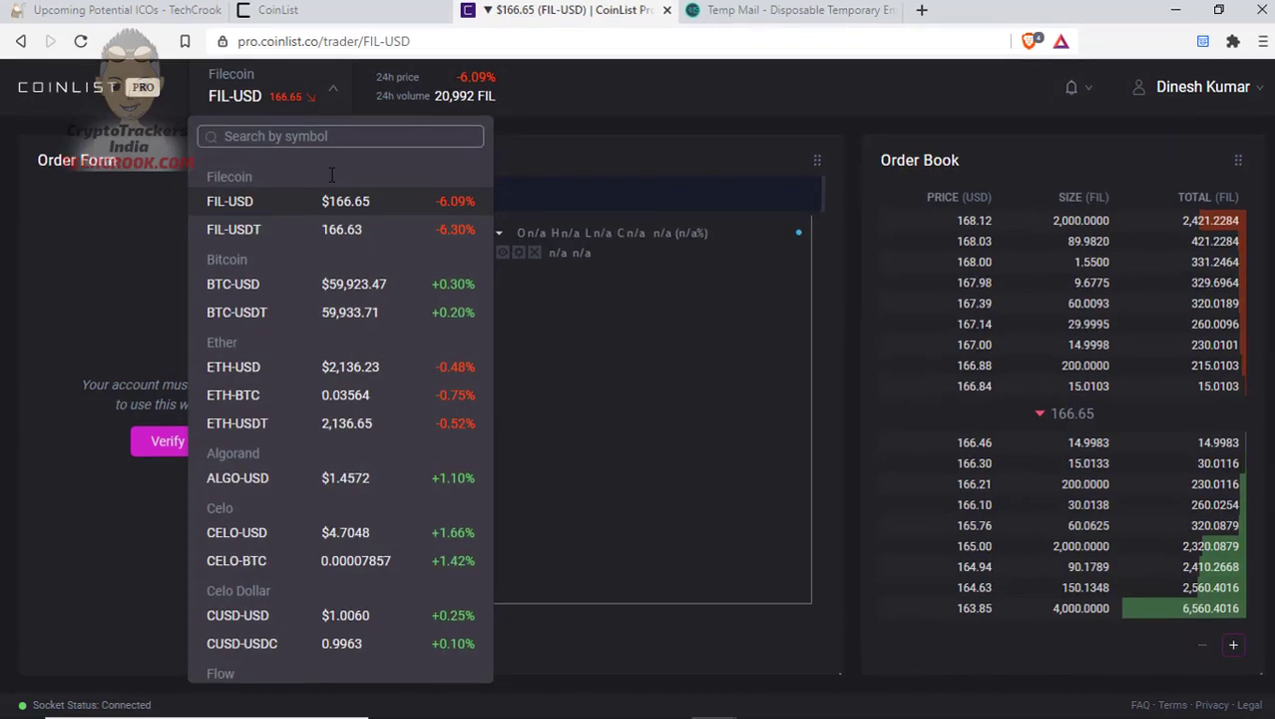
pyautogui.scroll(-2, 318, 375)
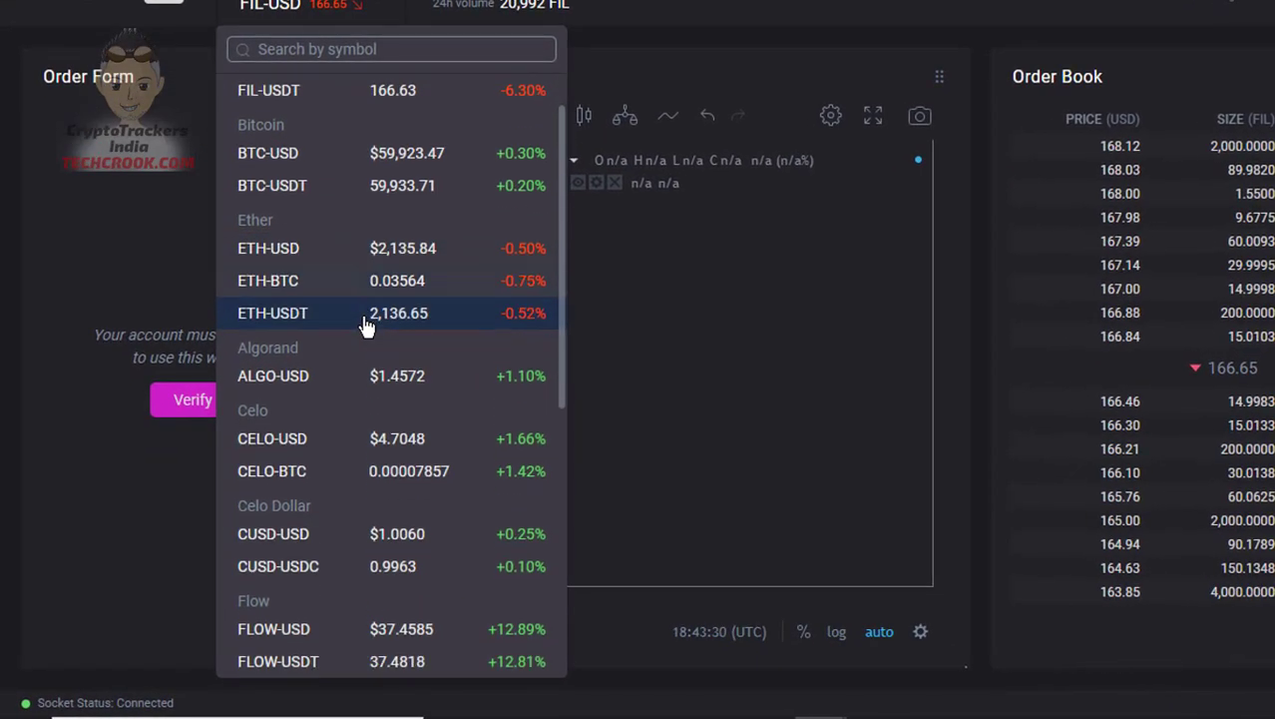
pyautogui.scroll(-3, 366, 326)
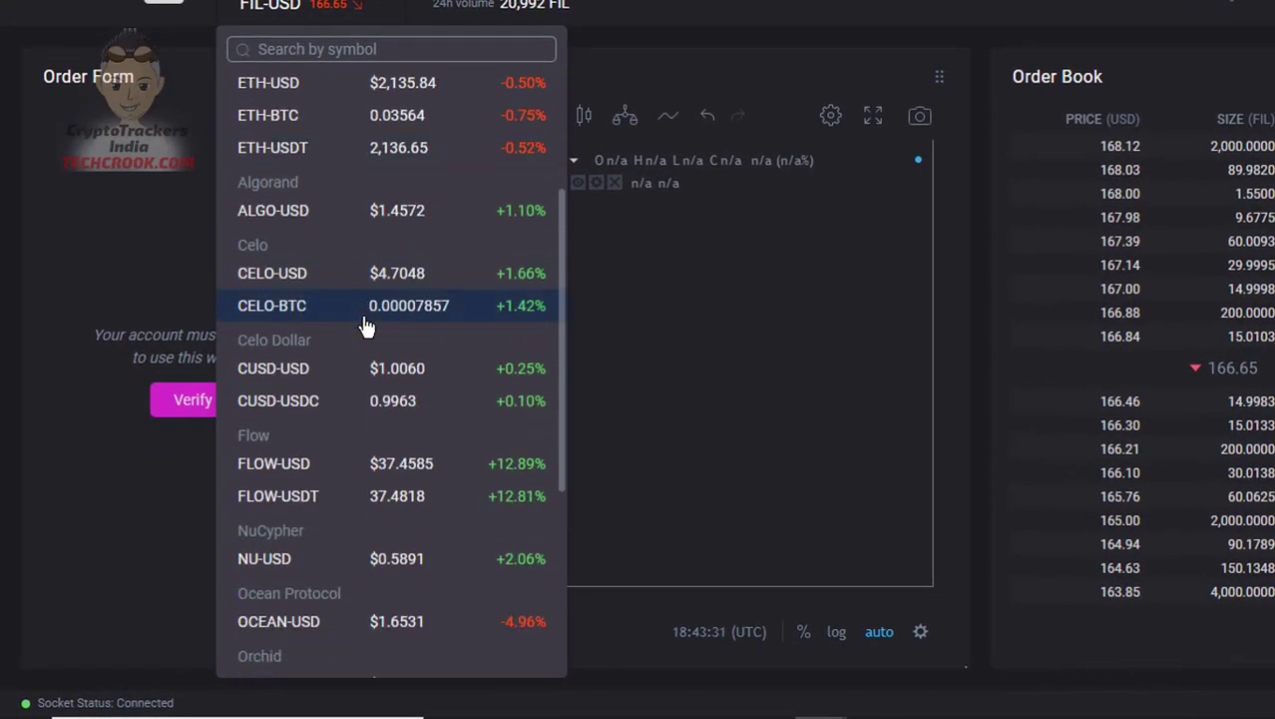
pyautogui.scroll(-2, 367, 326)
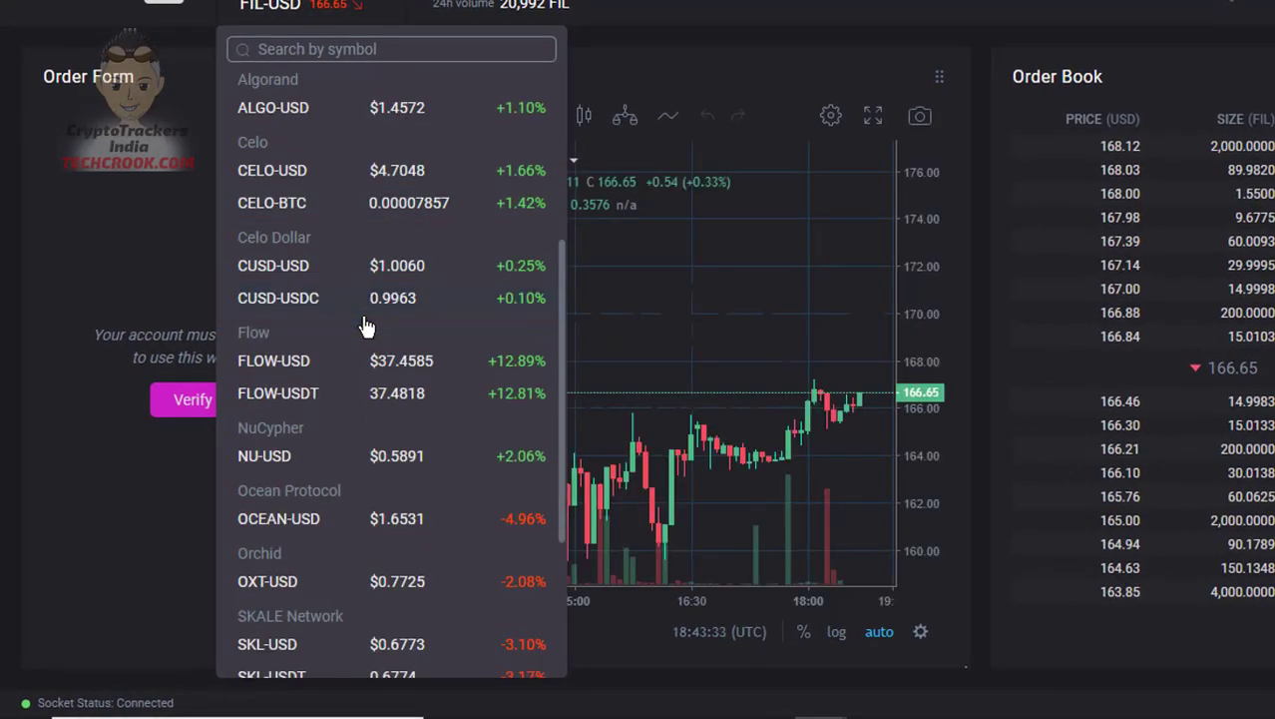
pyautogui.scroll(-3, 337, 400)
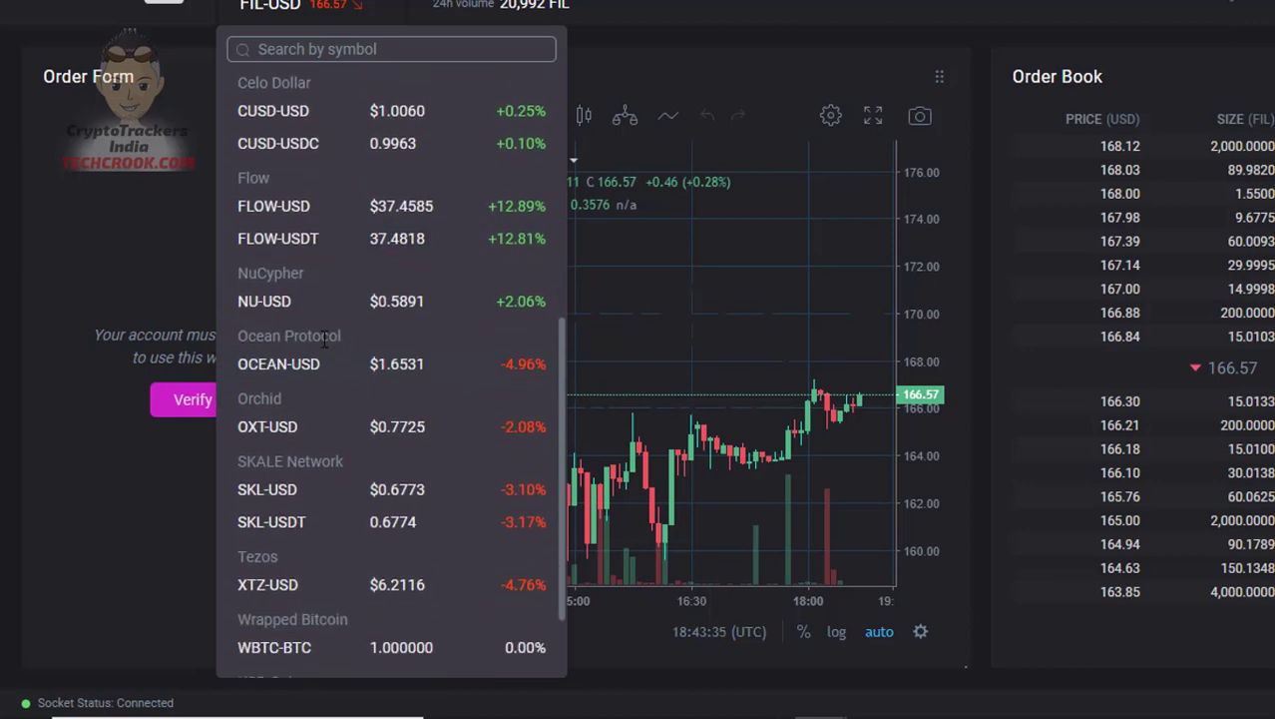
pyautogui.scroll(-2, 312, 437)
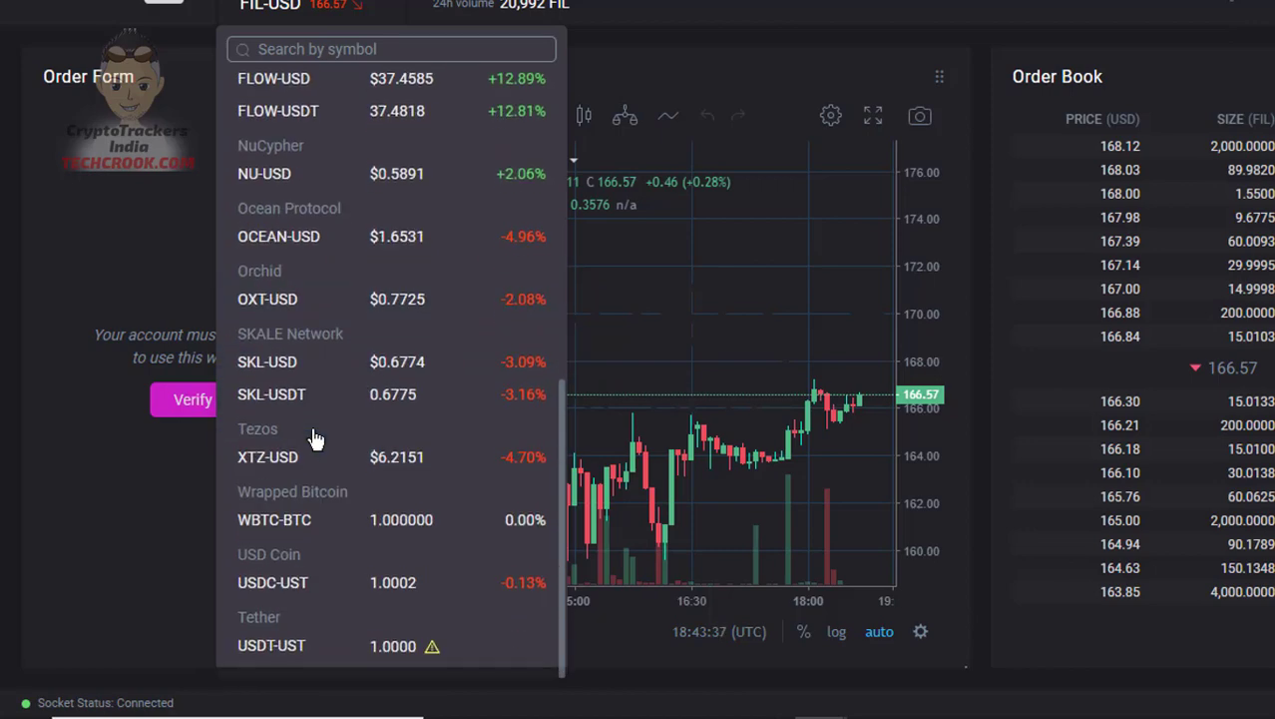
pyautogui.scroll(10, 291, 413)
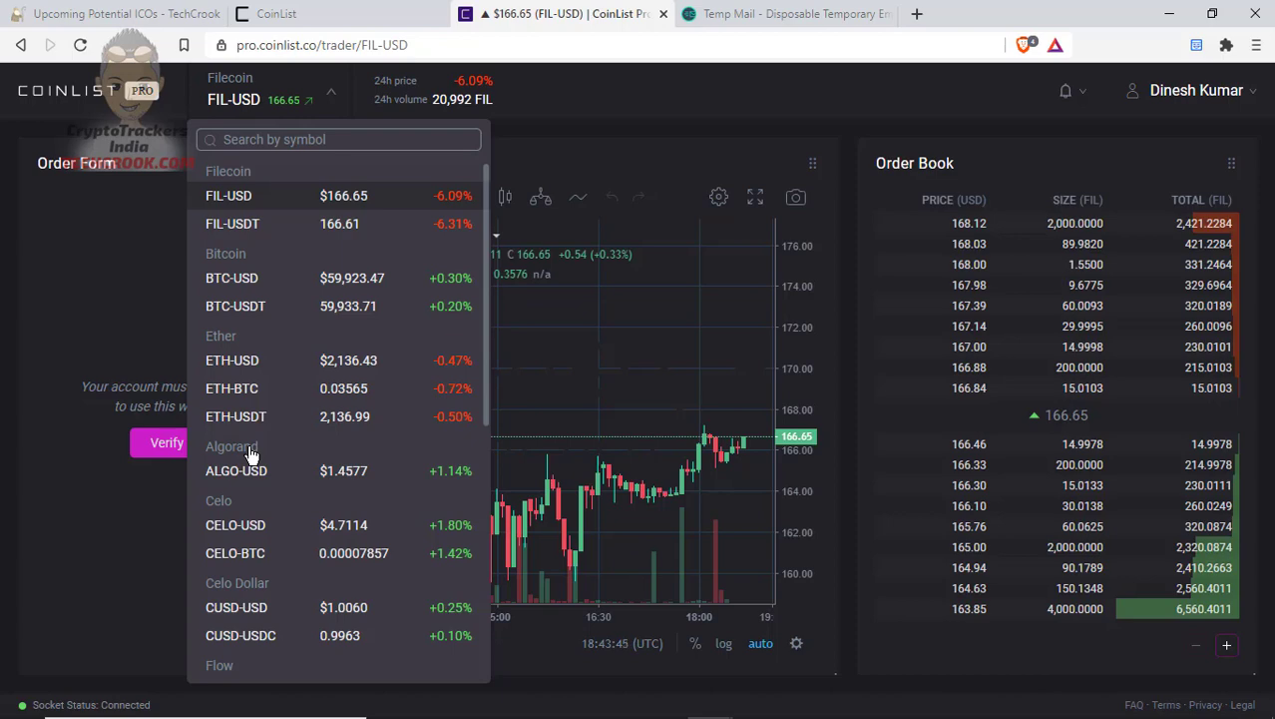
pyautogui.click(283, 81)
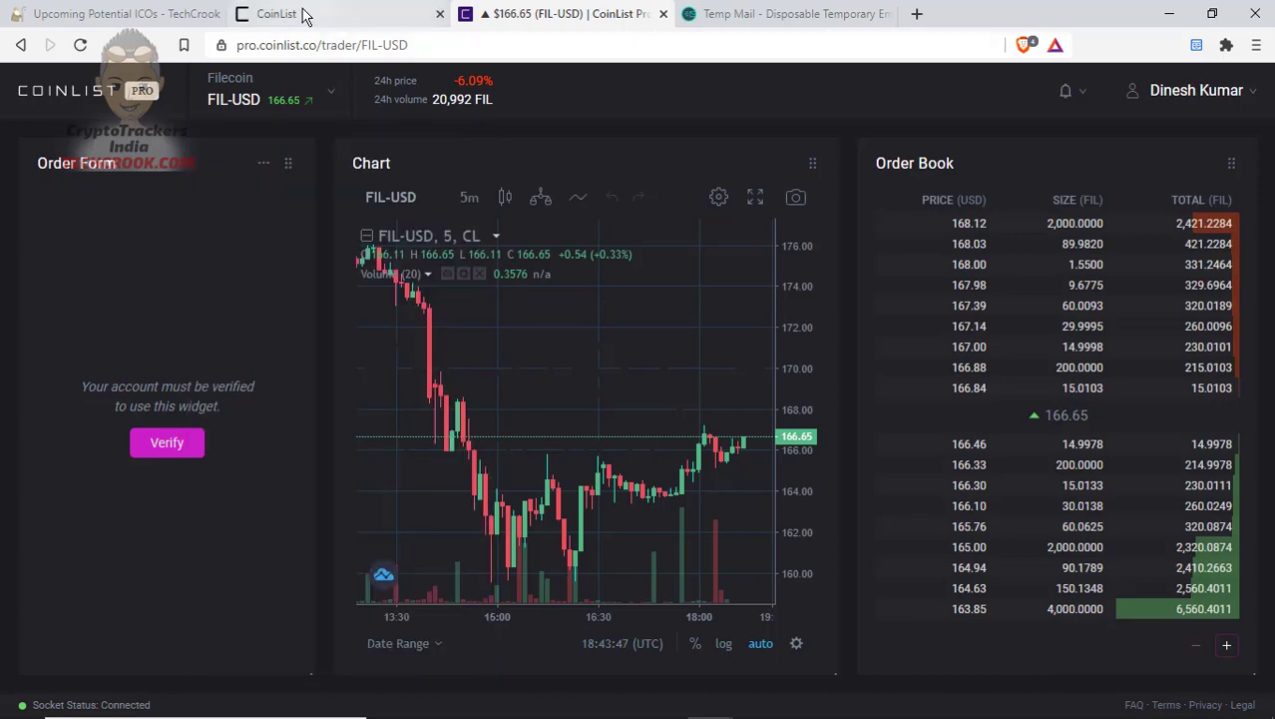
# Check the Pro account menu, then select the trading tab's web address for replacement
pyautogui.click(304, 17)
pyautogui.click(617, 12)
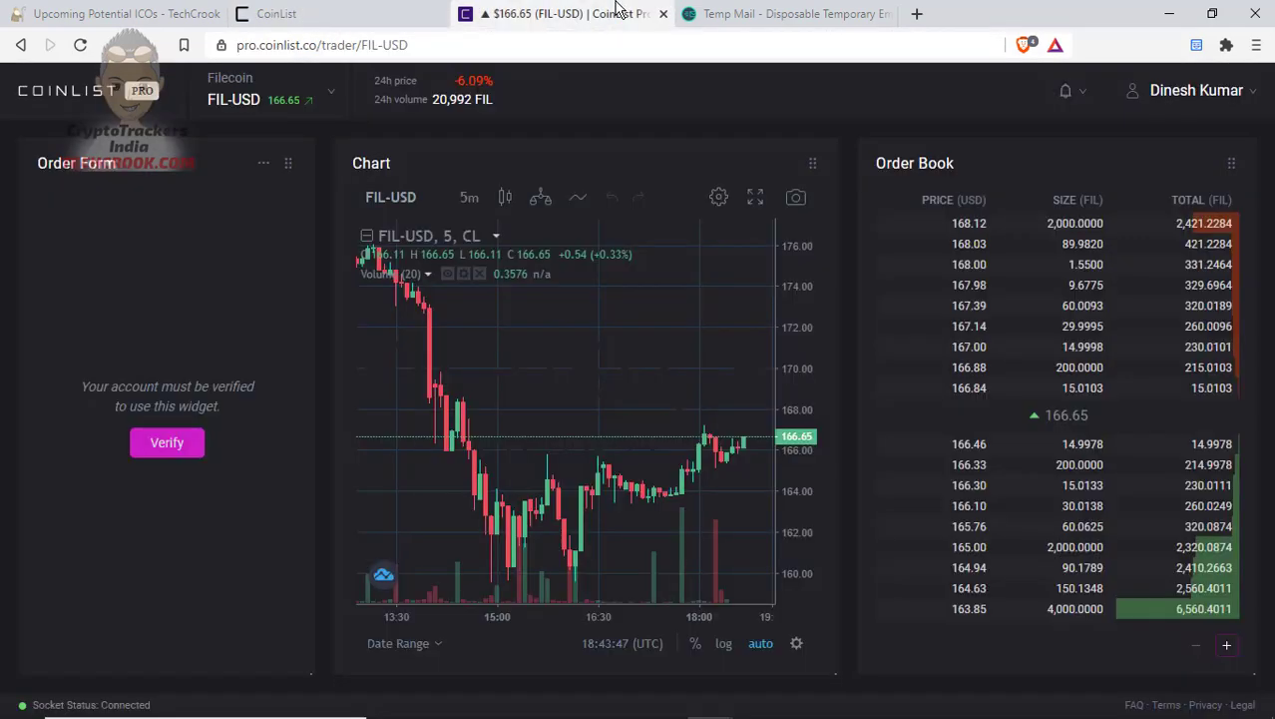
pyautogui.scroll(5, 524, 384)
pyautogui.click(1208, 92)
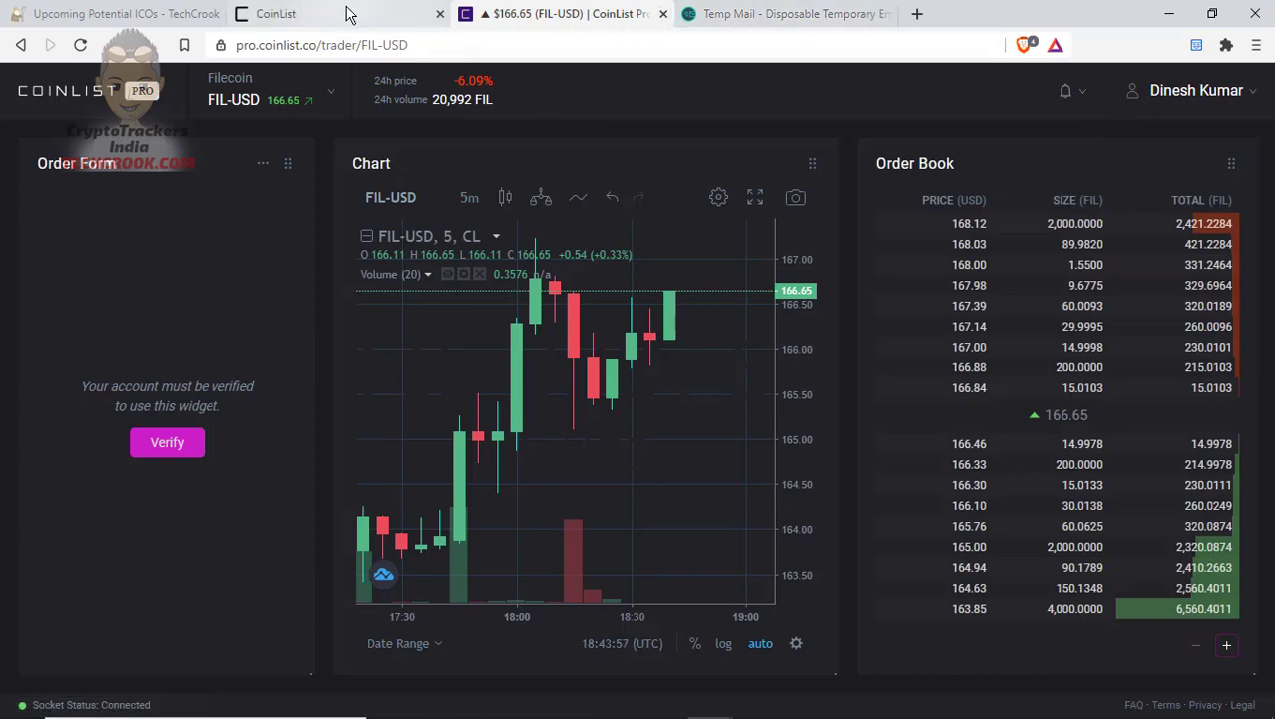
pyautogui.click(379, 17)
pyautogui.click(469, 14)
pyautogui.click(461, 46)
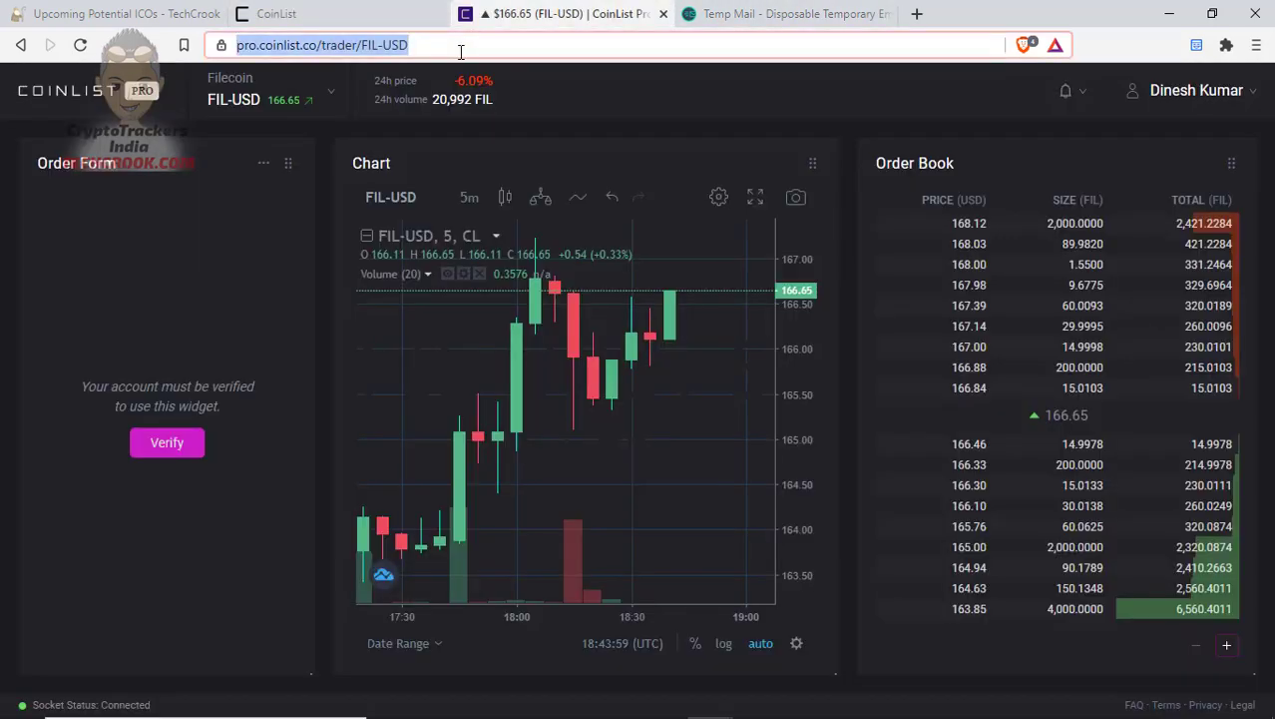
# Load coinmarketcap.com, then coinlist.co's wallet, and bring the CoinList Rewards window forward
pyautogui.write('coin')
pyautogui.press('Return')
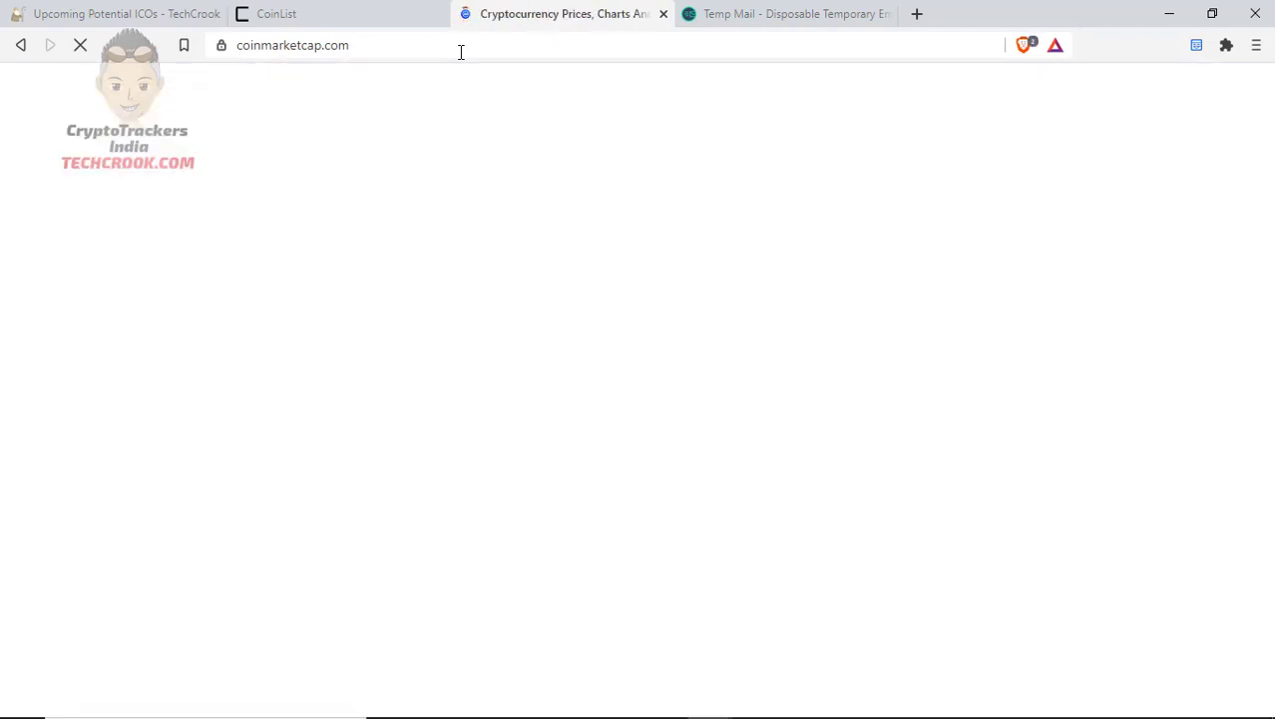
pyautogui.click(461, 48)
pyautogui.write('coinlist.co')
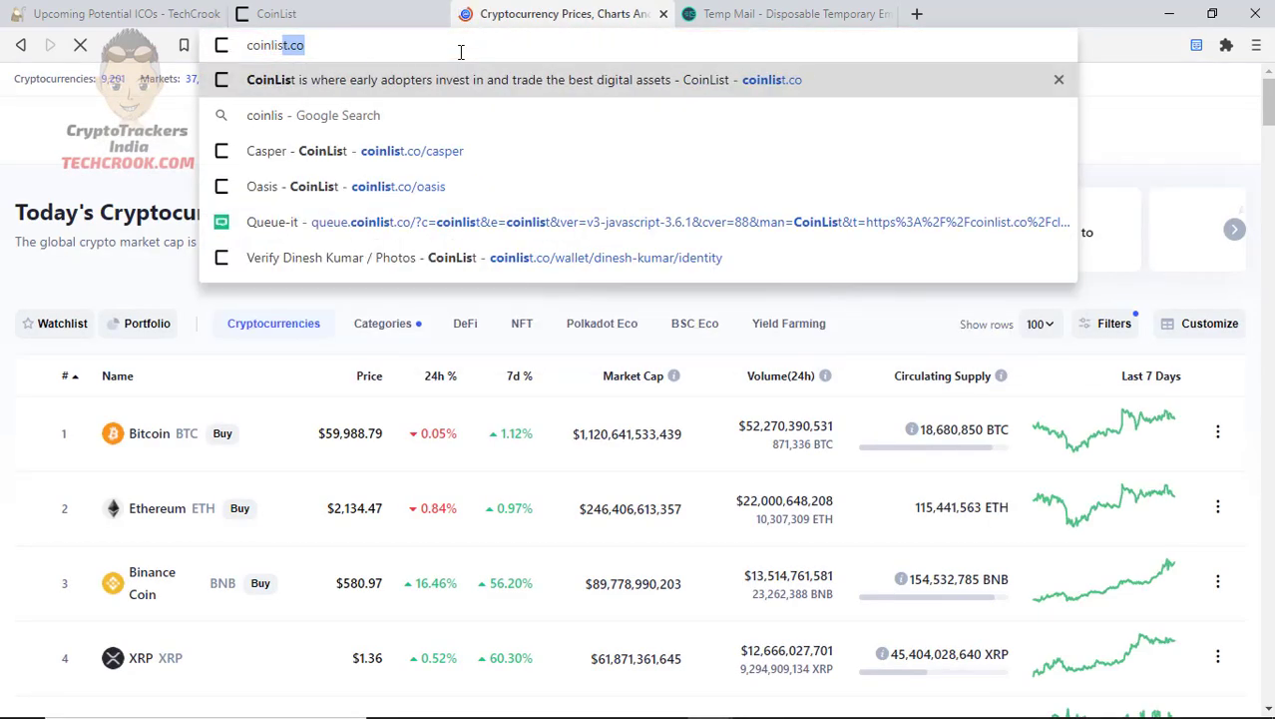
pyautogui.press('Return')
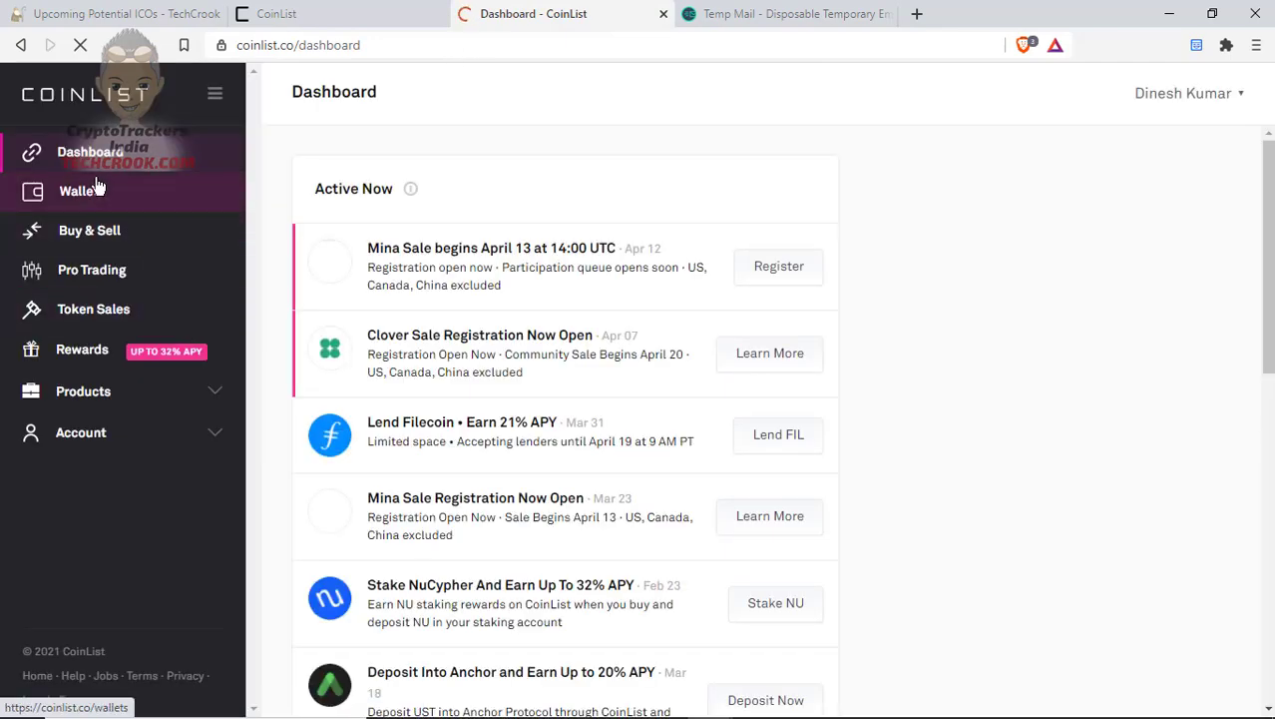
pyautogui.click(100, 190)
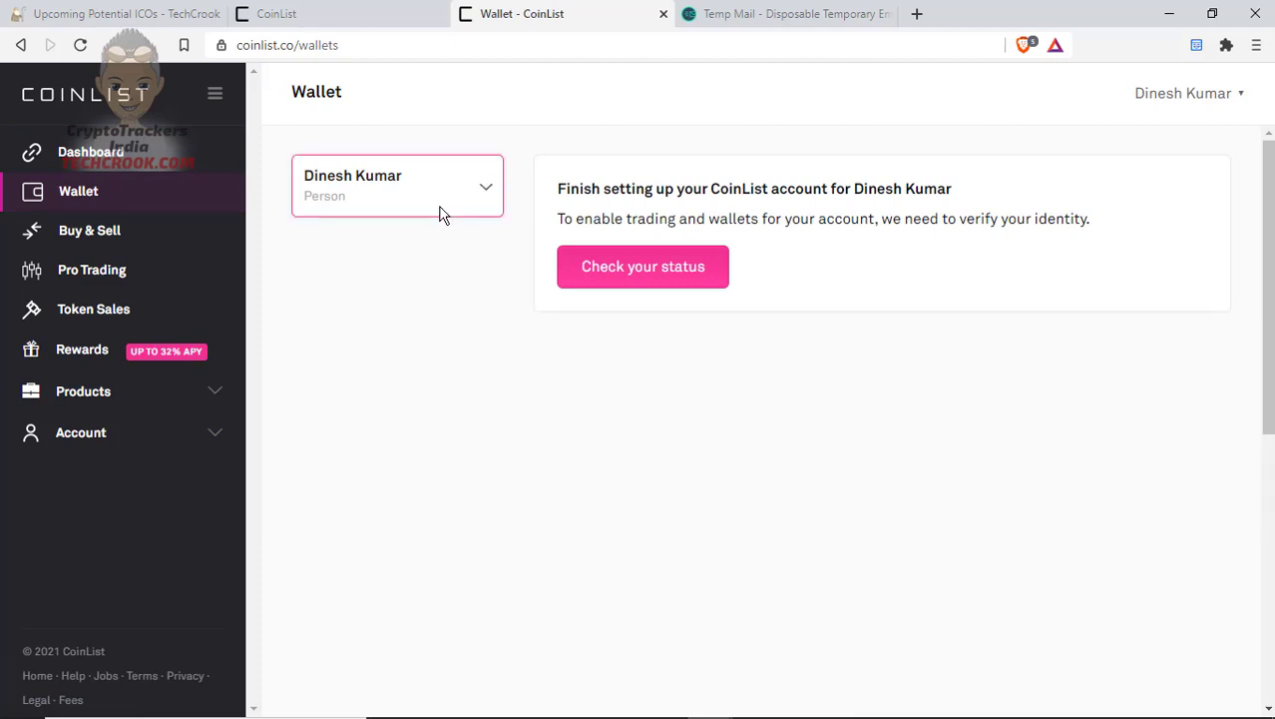
pyautogui.hotkey('alt', 'Tab')
pyautogui.hotkey('alt', 'Tab')
pyautogui.hotkey('alt', 'Tab')
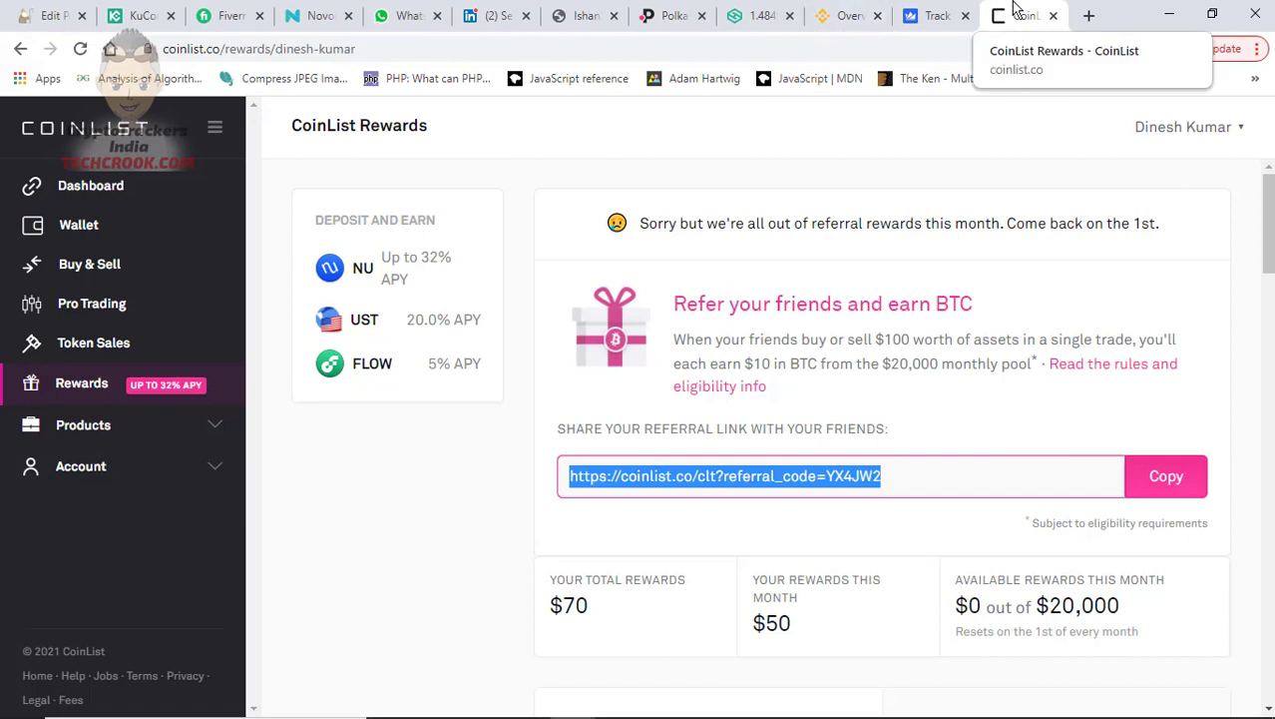
# Open the CoinList Wallet showing the USD $0 available balance and past transactions
pyautogui.click(104, 240)
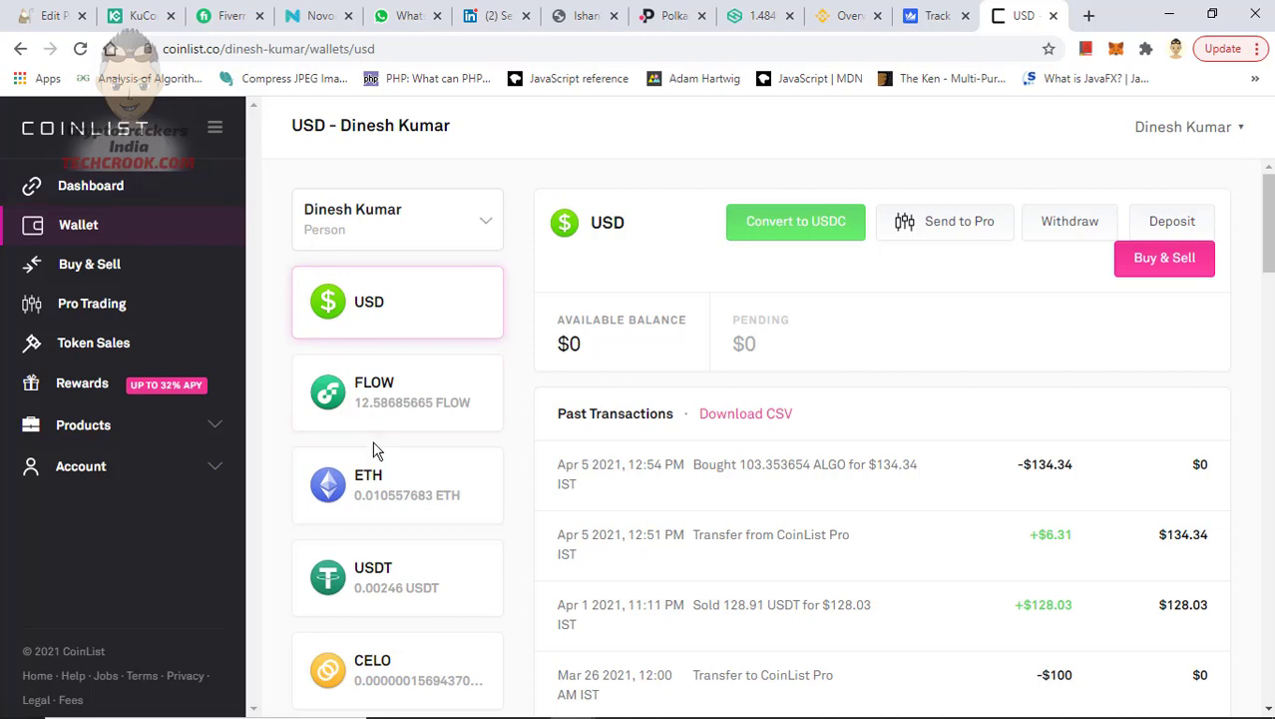
# Open Binance's Wallet > Fiat and Spot balances
pyautogui.scroll(-1, 375, 451)
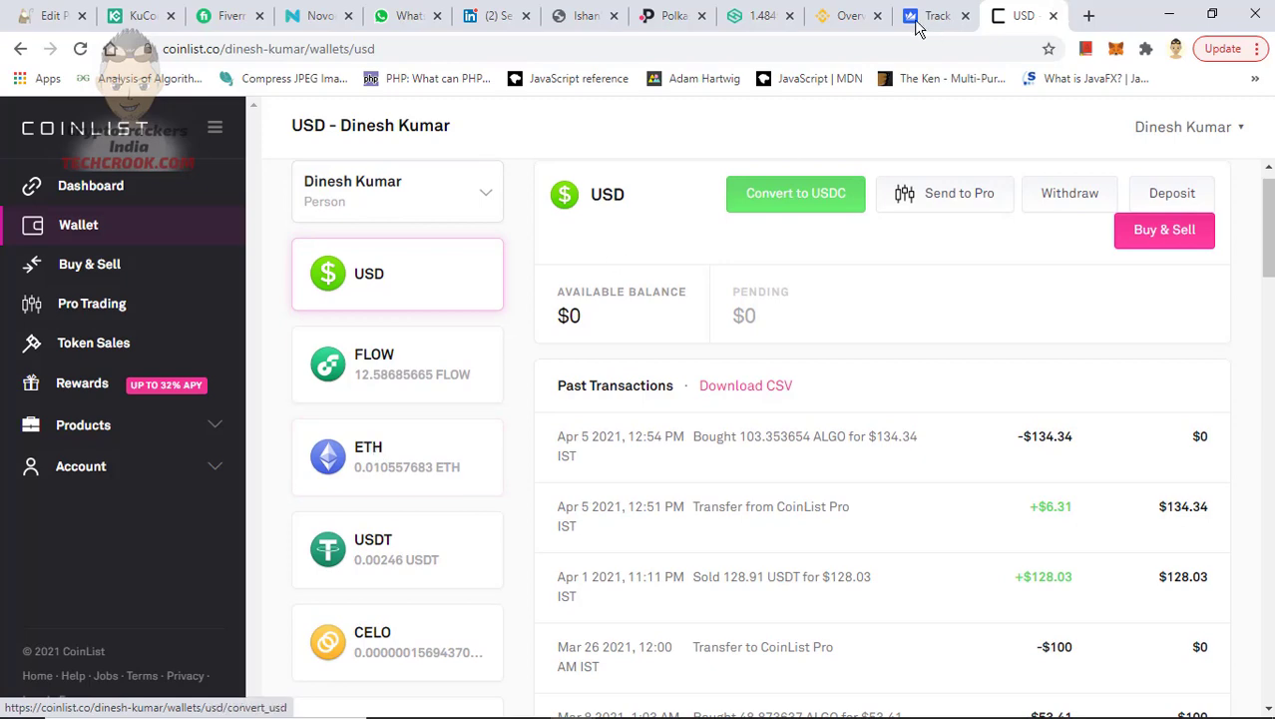
pyautogui.click(855, 22)
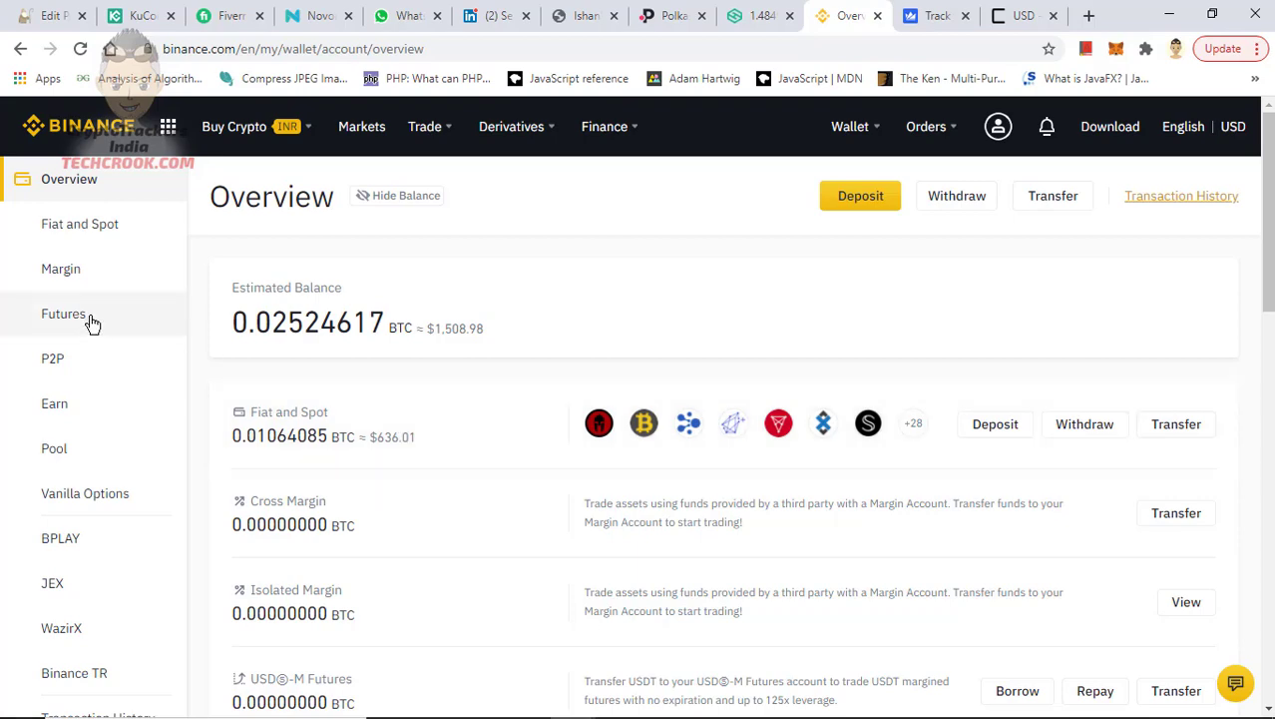
pyautogui.moveTo(850, 127)
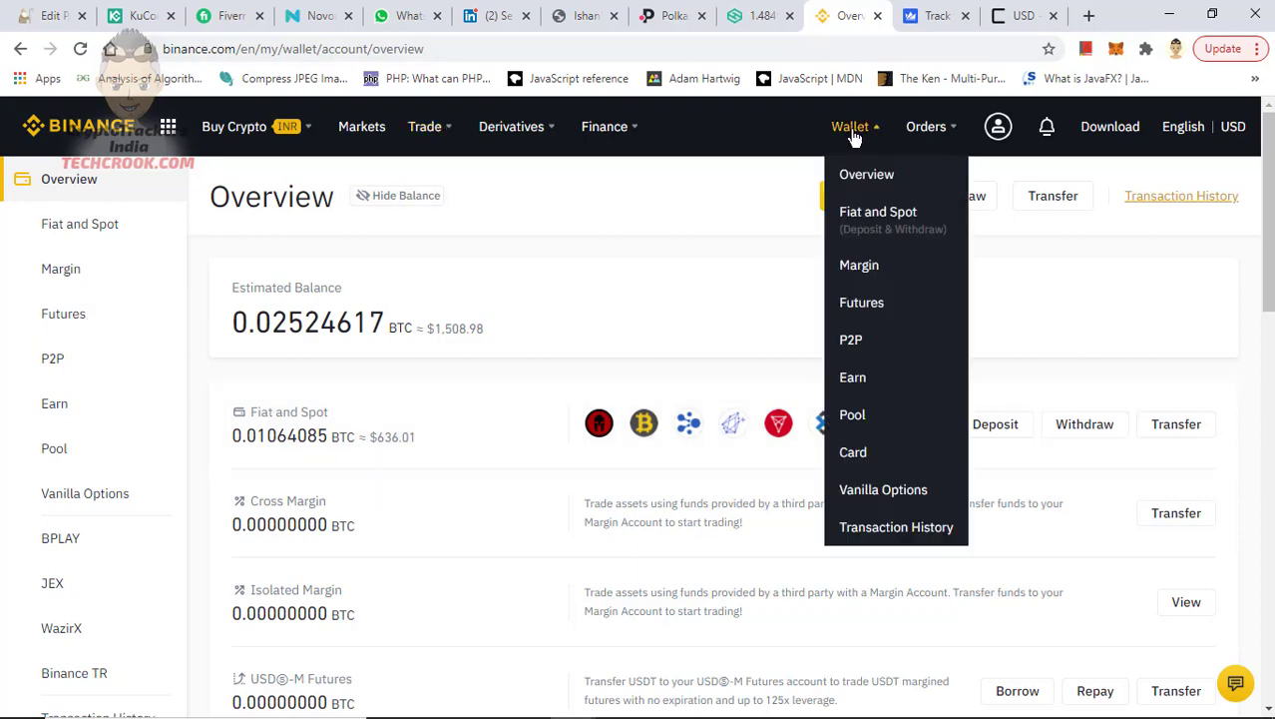
pyautogui.click(867, 215)
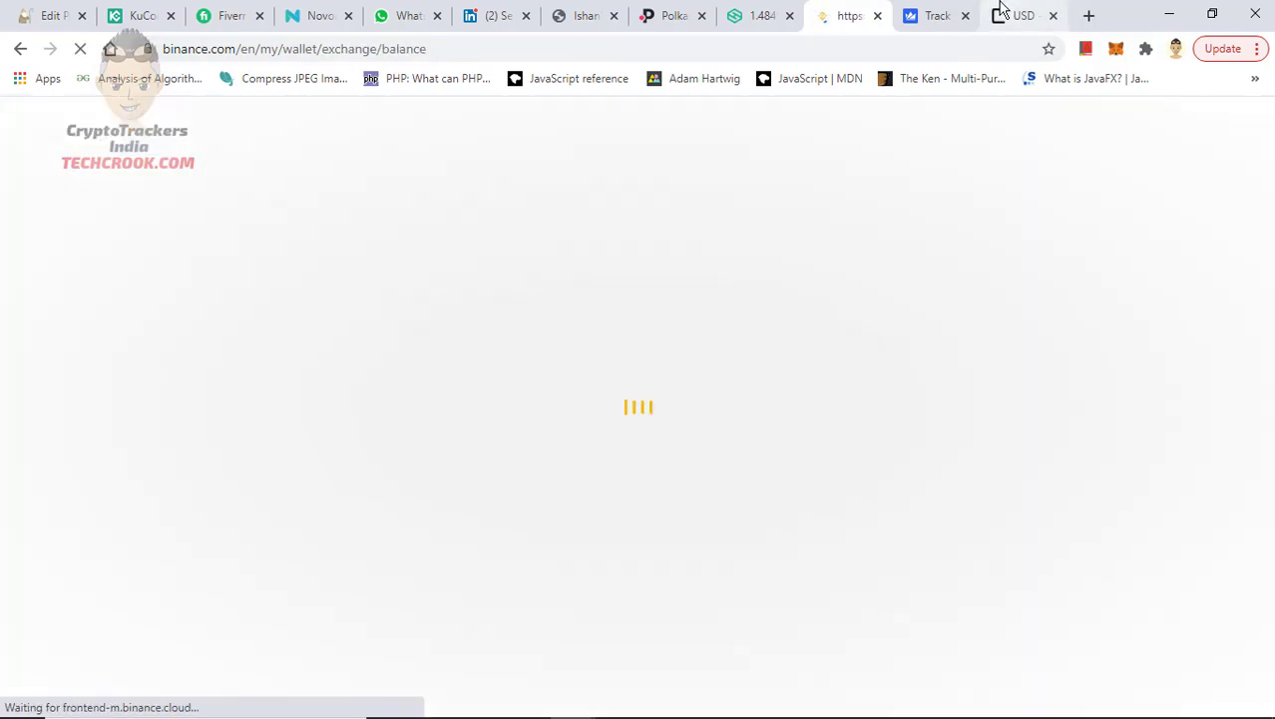
# Open the ALGO wallet in CoinList, then return to Binance's Fiat and Spot page
pyautogui.click(1003, 10)
pyautogui.scroll(-5, 412, 392)
pyautogui.scroll(-15, 412, 392)
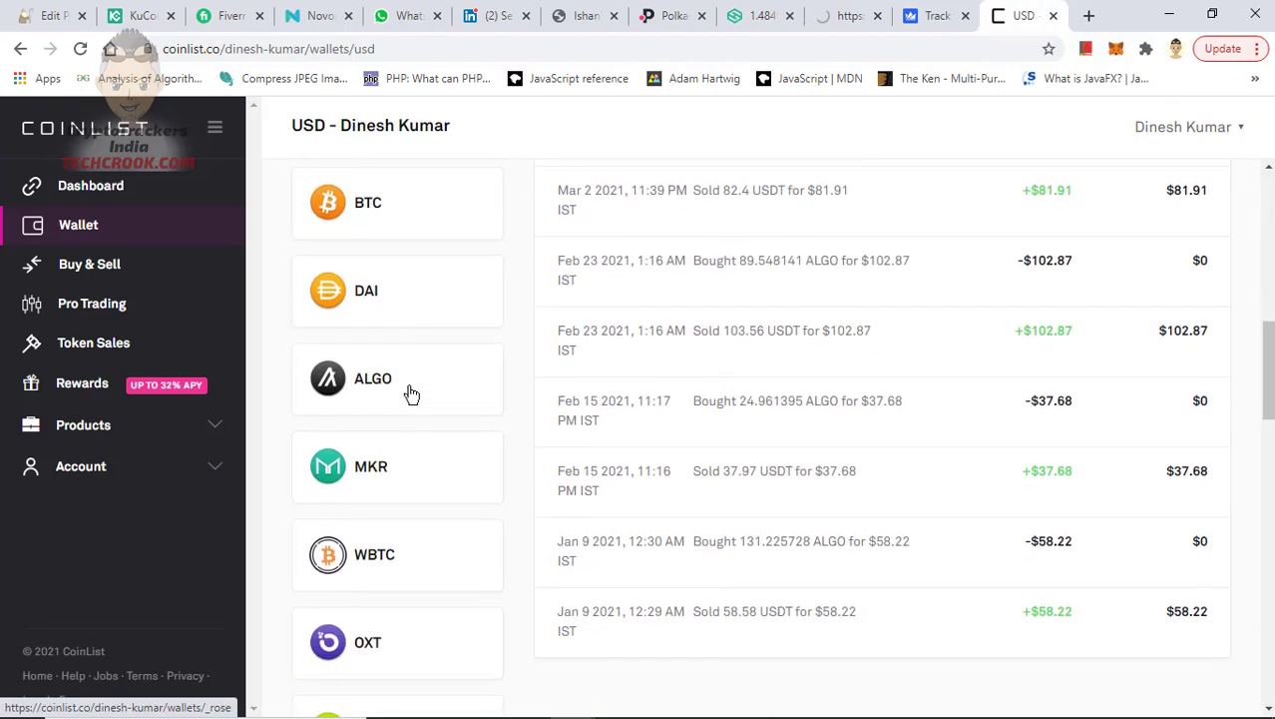
pyautogui.scroll(7, 412, 392)
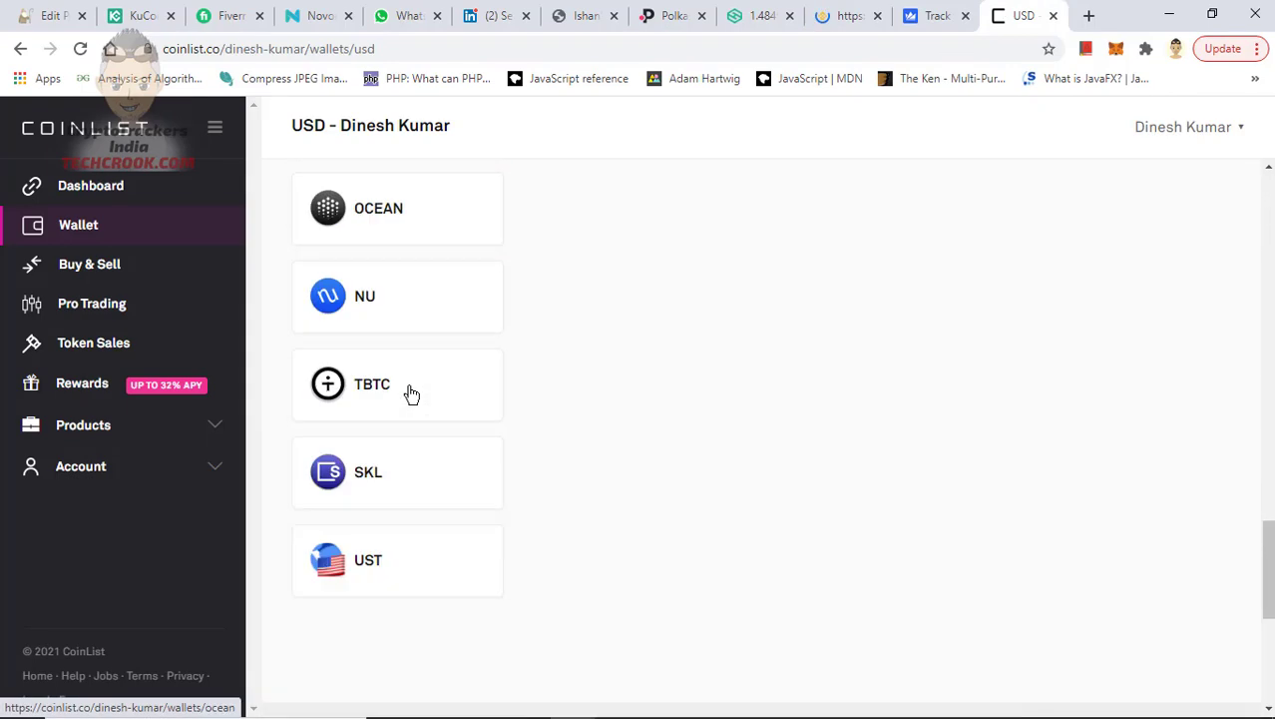
pyautogui.scroll(8, 413, 393)
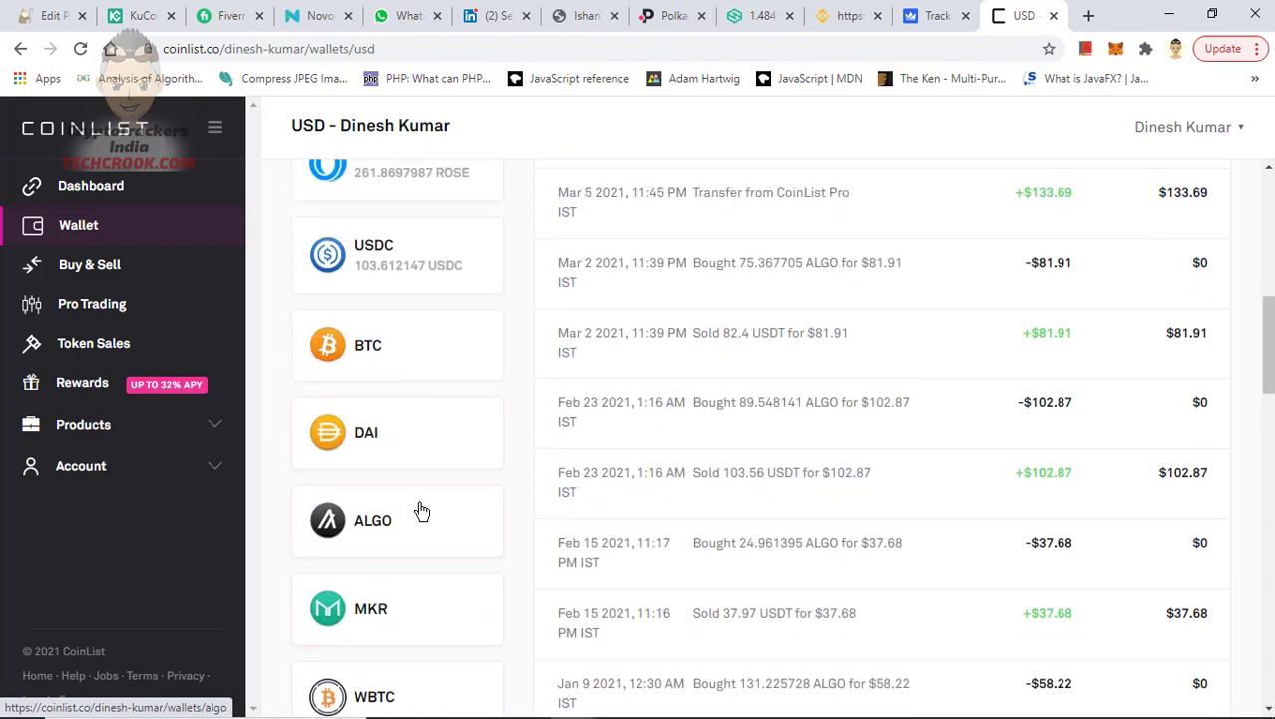
pyautogui.click(424, 504)
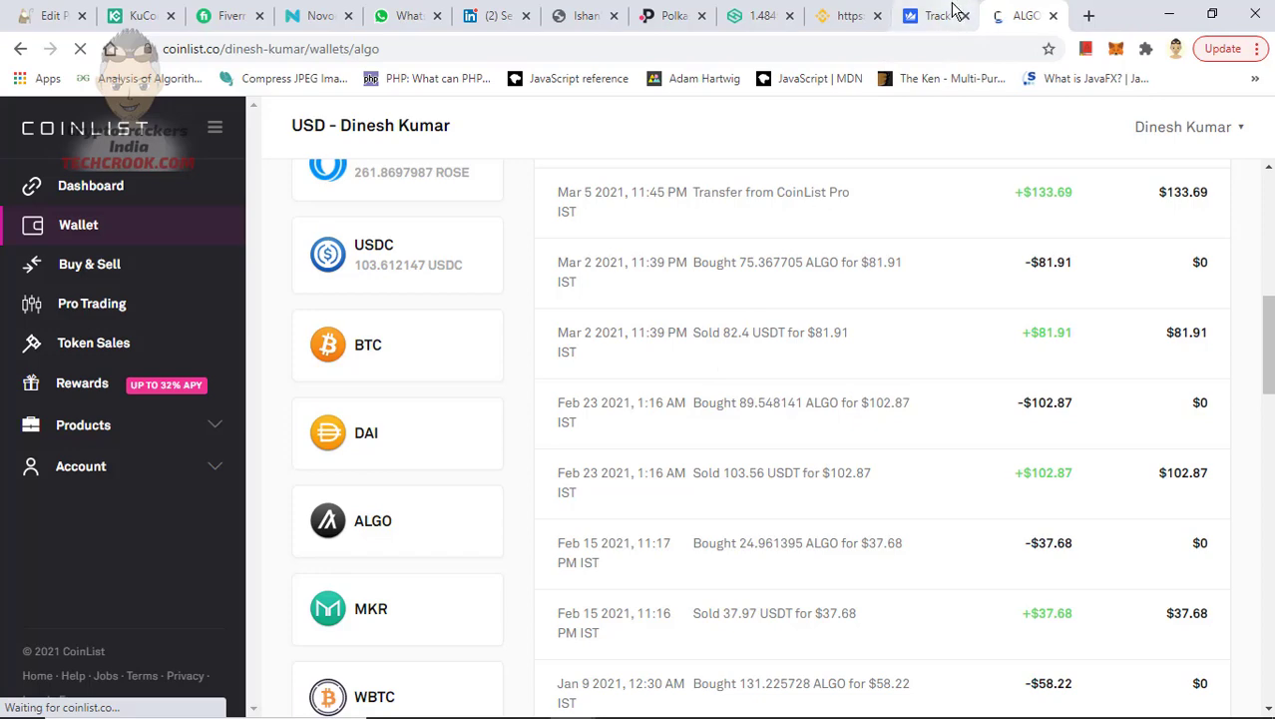
pyautogui.click(842, 12)
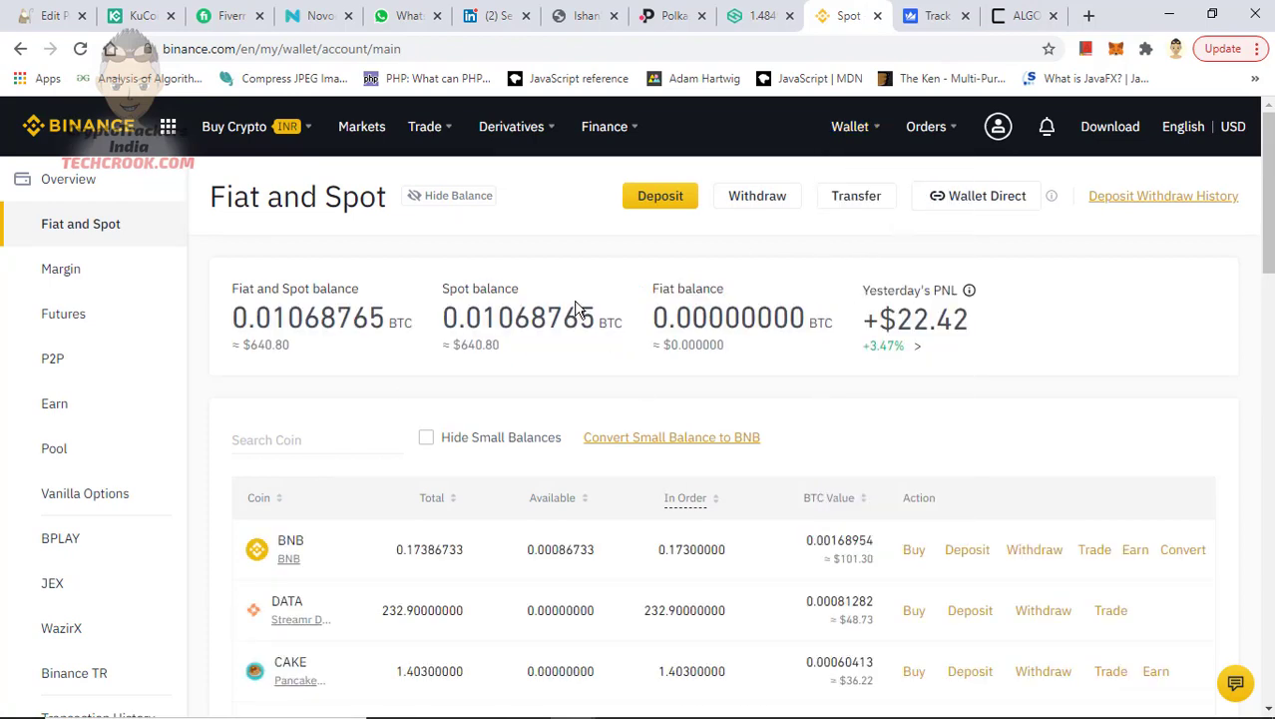
# Search 'algo' in Binance, open its suspended withdrawal page, then return to CoinList's ALGO wallet
pyautogui.click(331, 445)
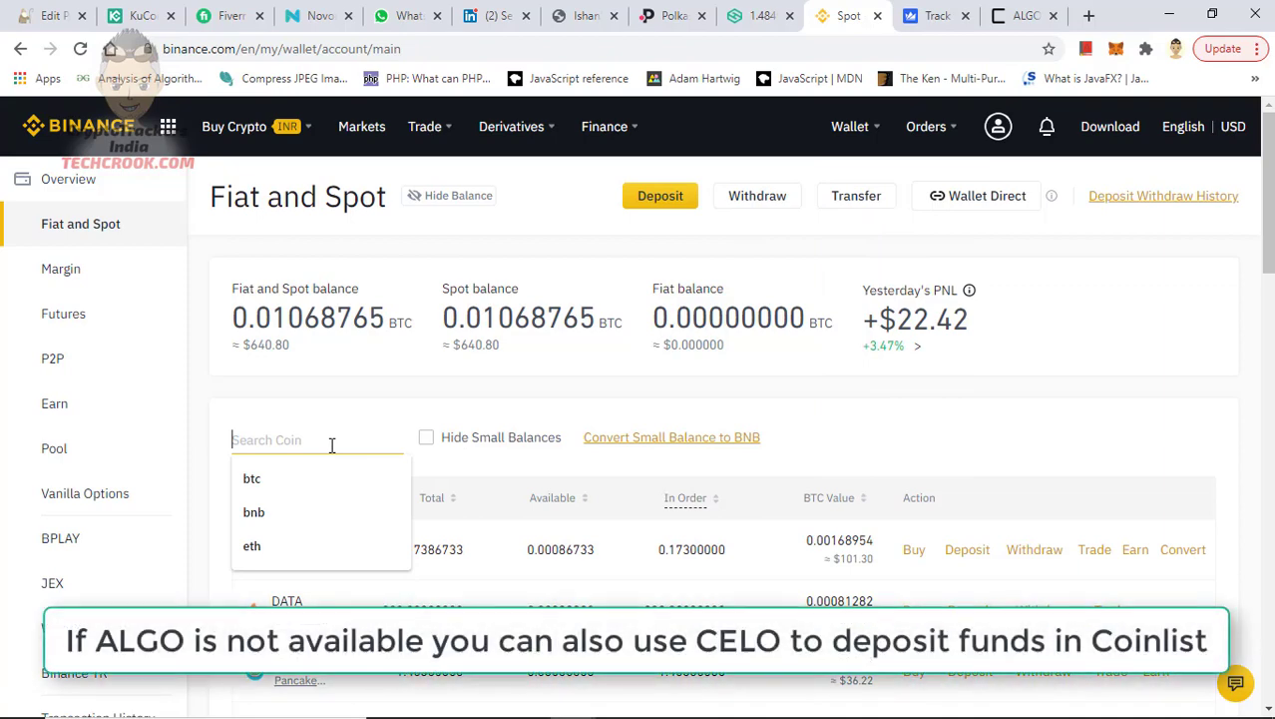
pyautogui.write('algo')
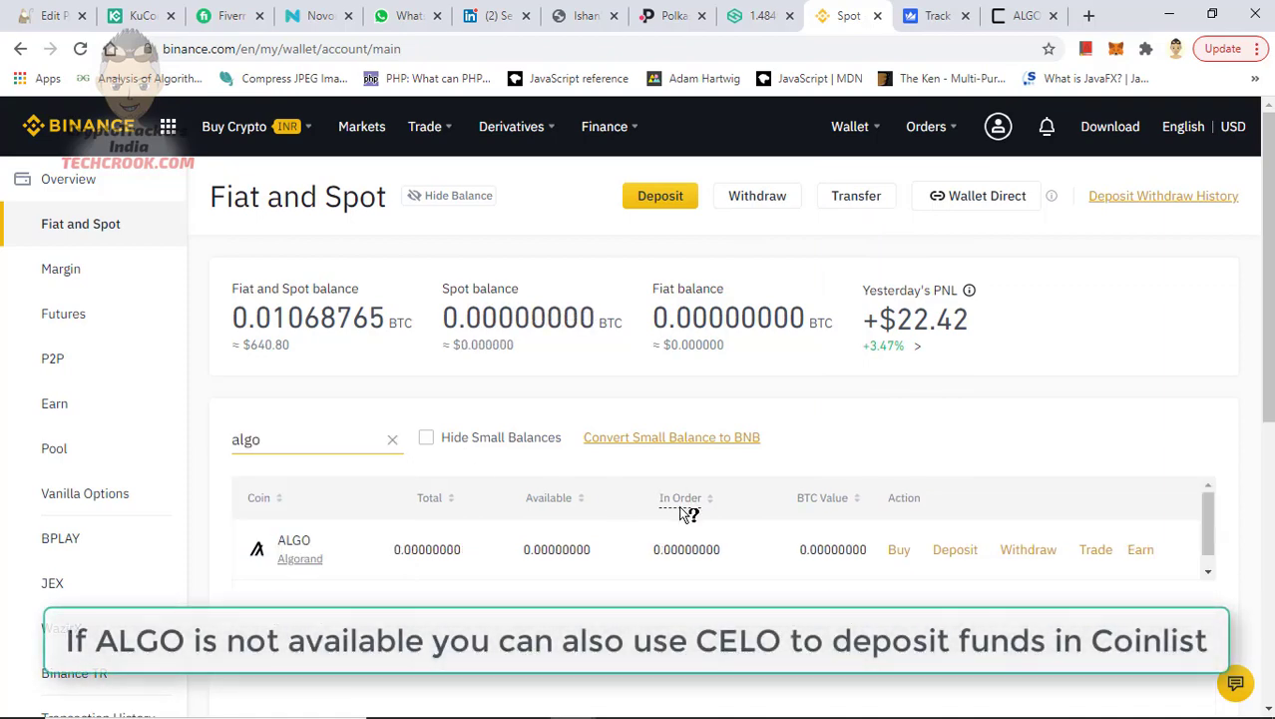
pyautogui.click(1023, 554)
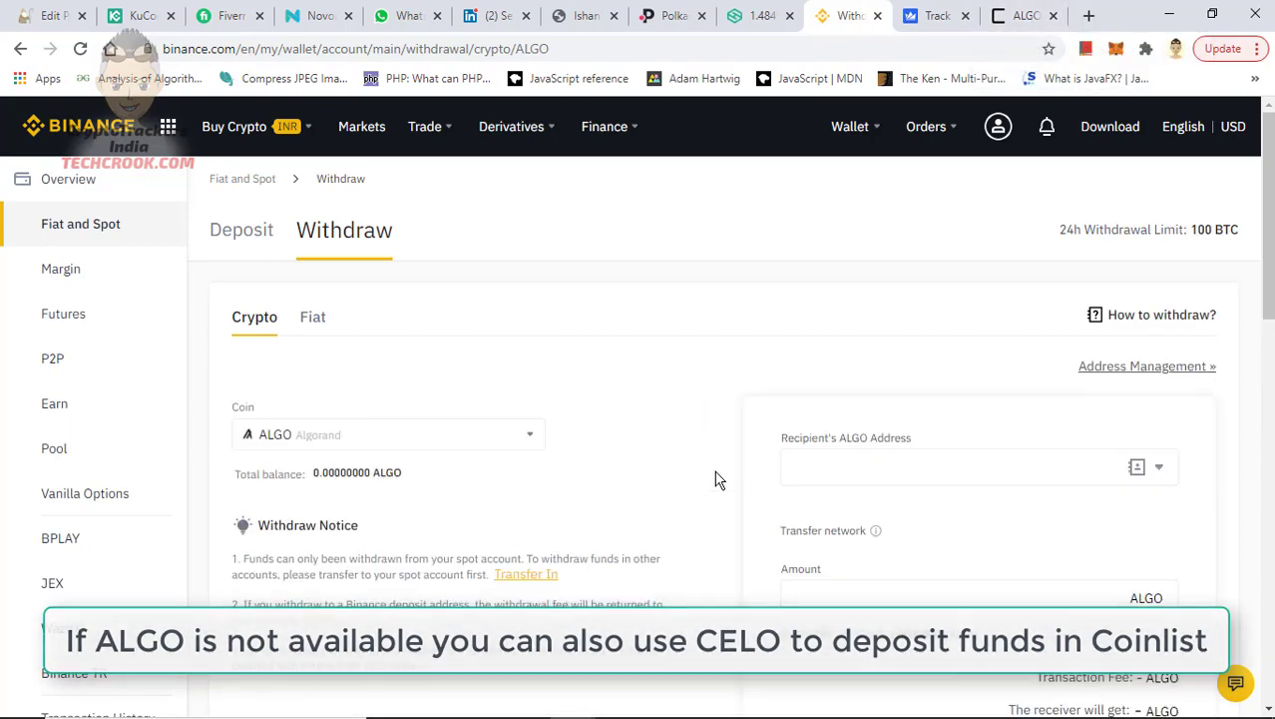
pyautogui.scroll(-8, 714, 479)
pyautogui.scroll(3, 715, 480)
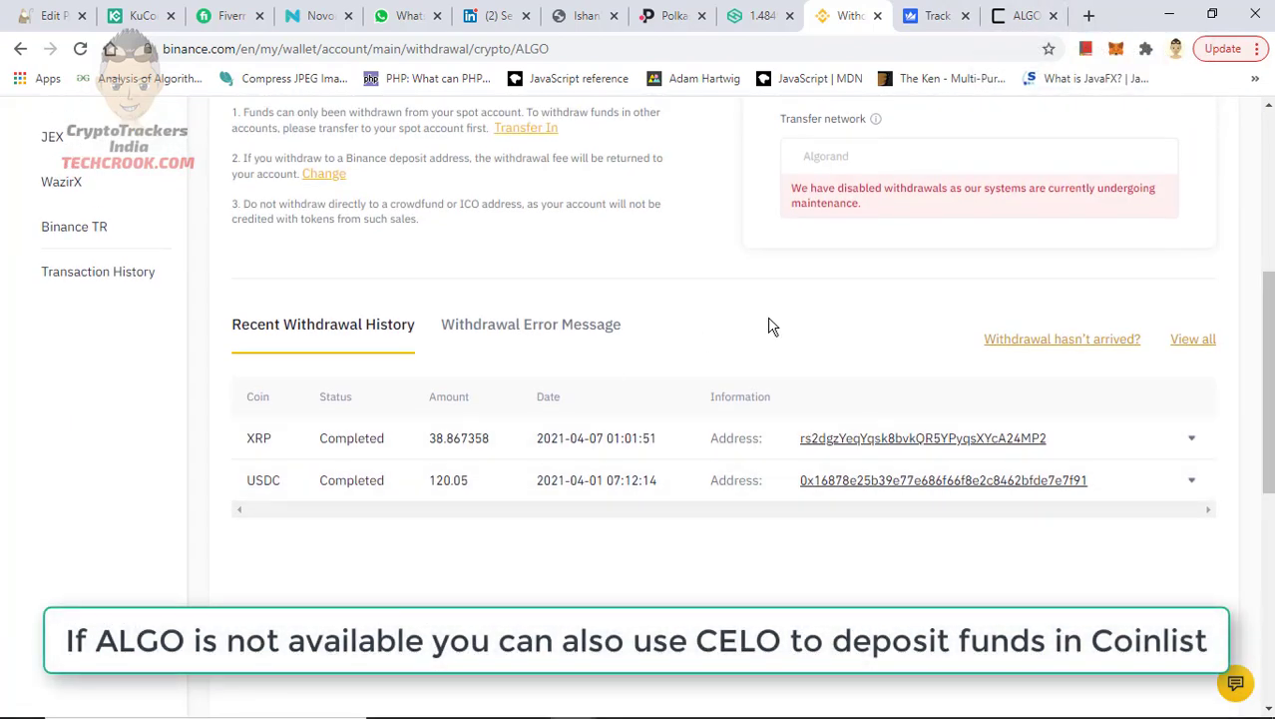
pyautogui.scroll(4, 771, 330)
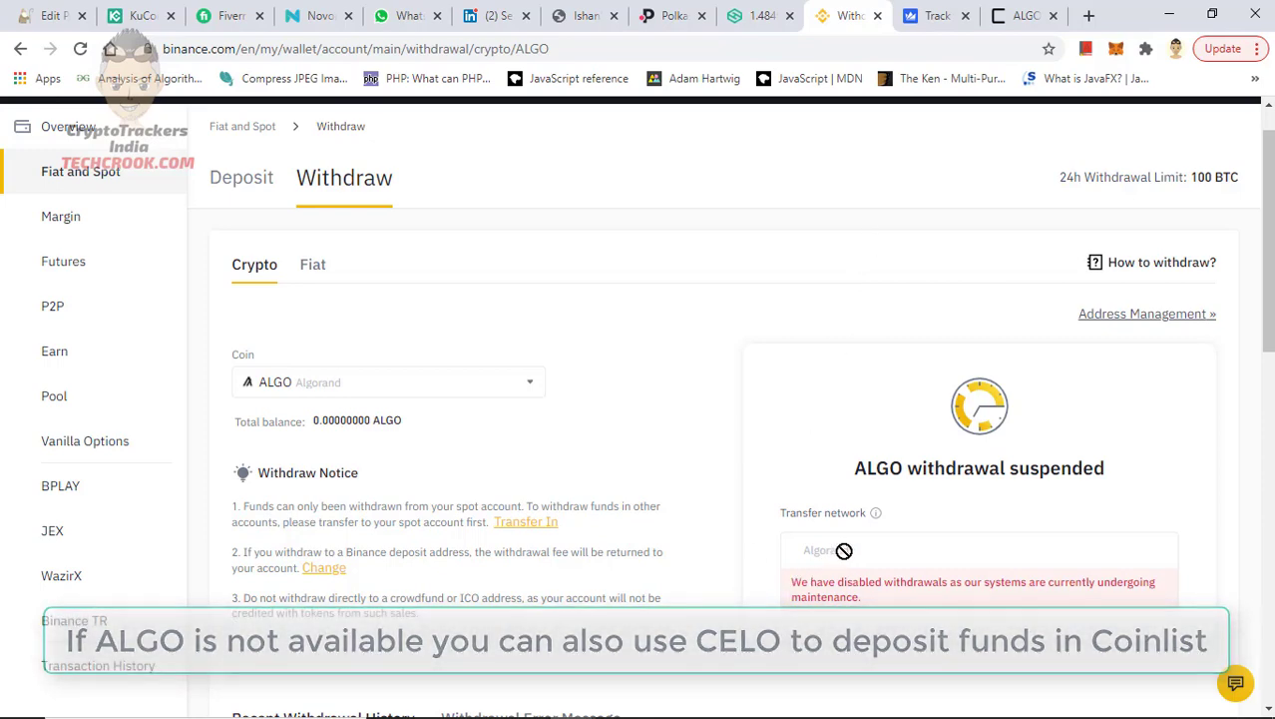
pyautogui.click(1008, 15)
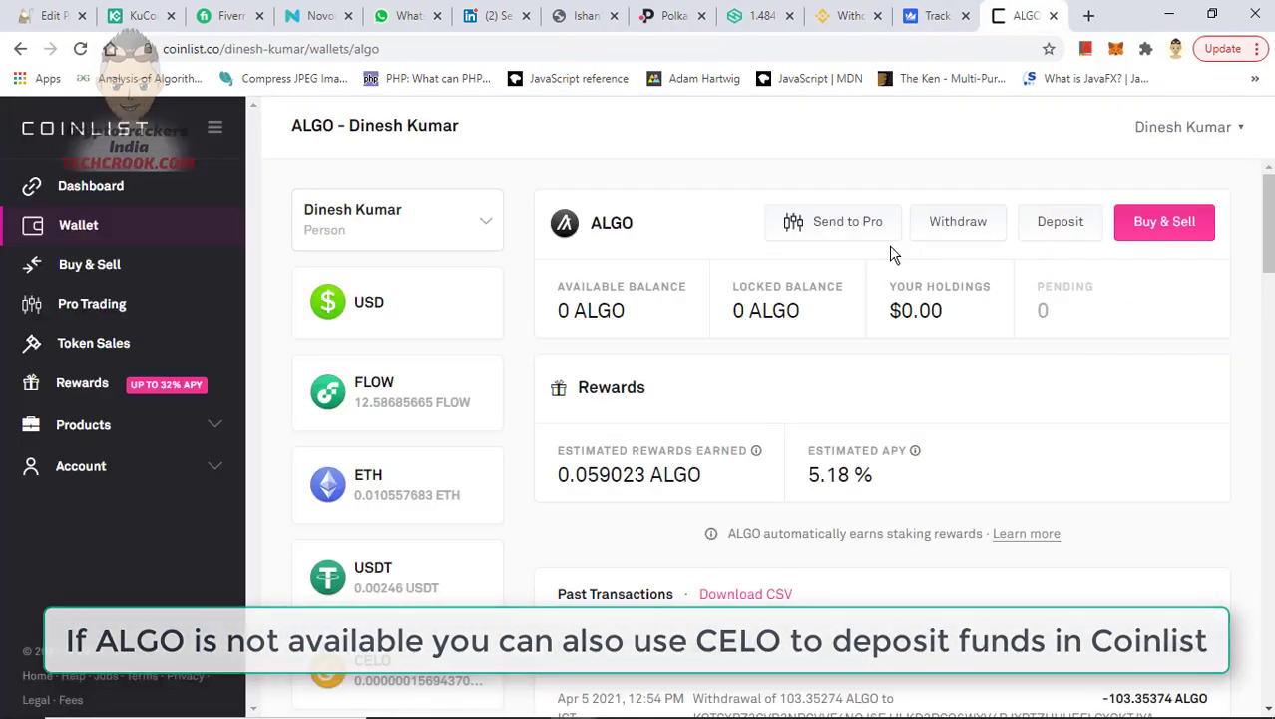
# Open the ALGO deposit page, copy the wallet address, and return to Binance's ALGO withdraw tab
pyautogui.click(1057, 236)
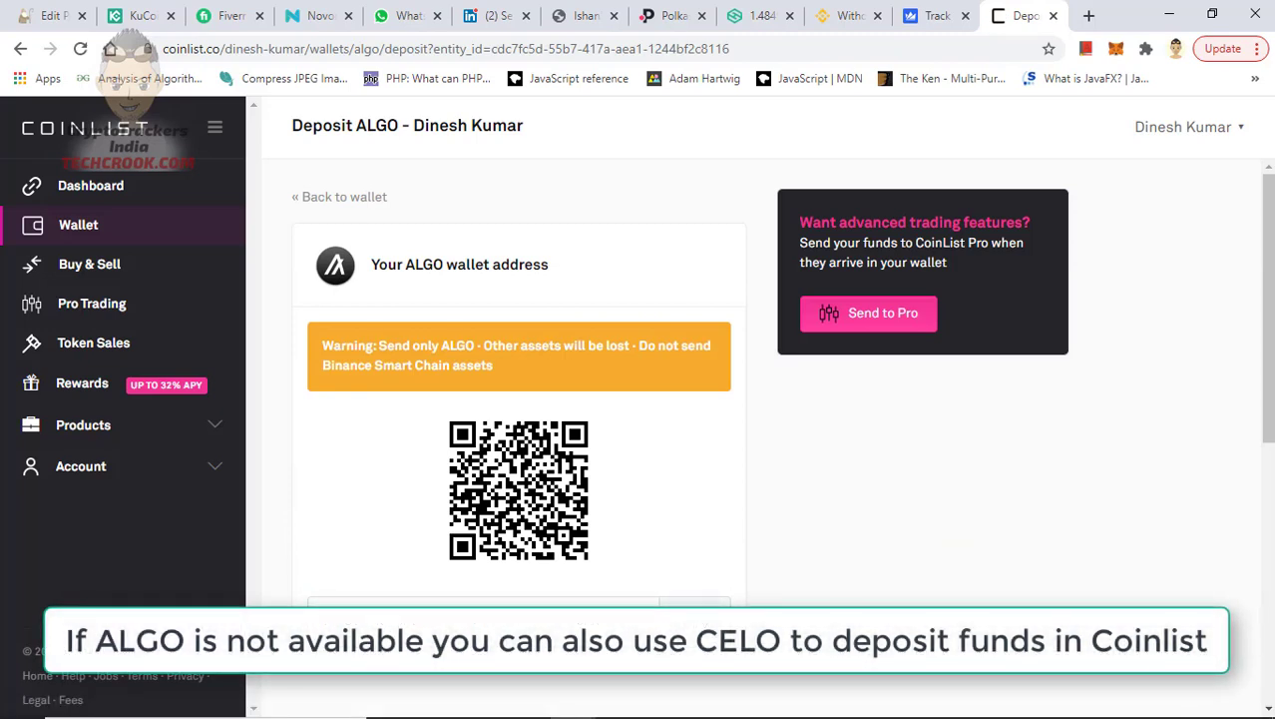
pyautogui.click(692, 621)
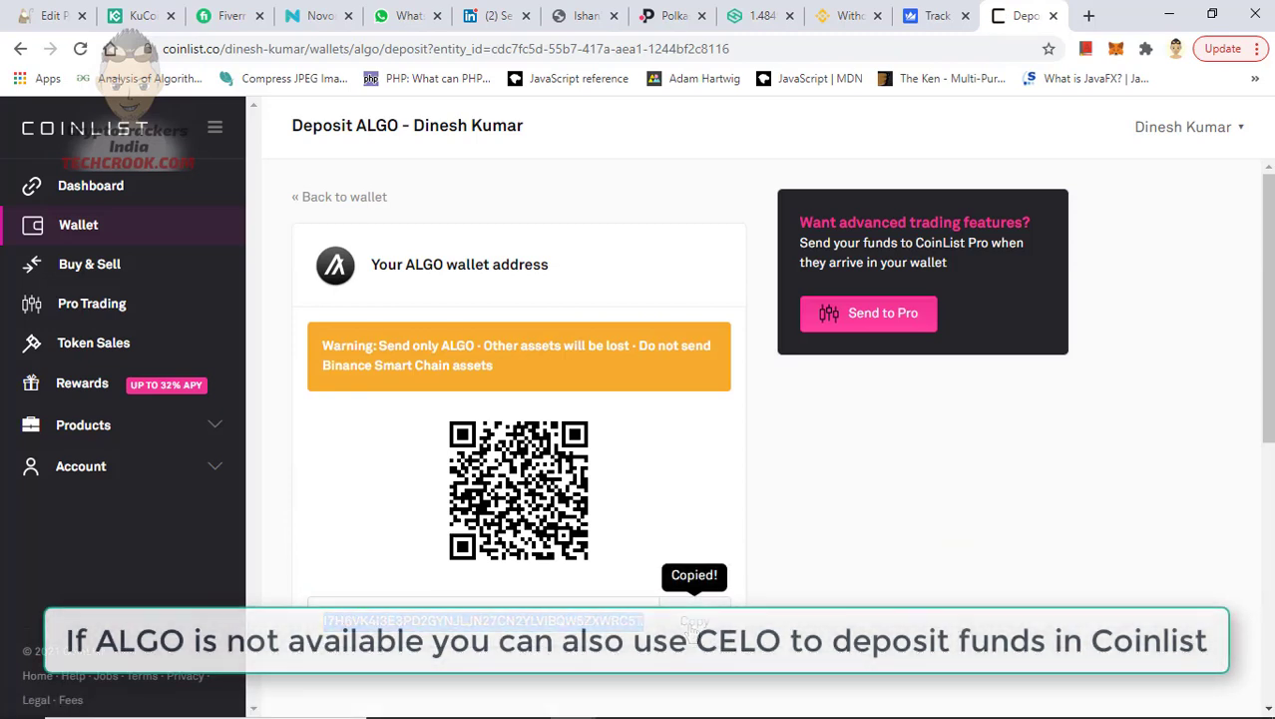
pyautogui.click(704, 625)
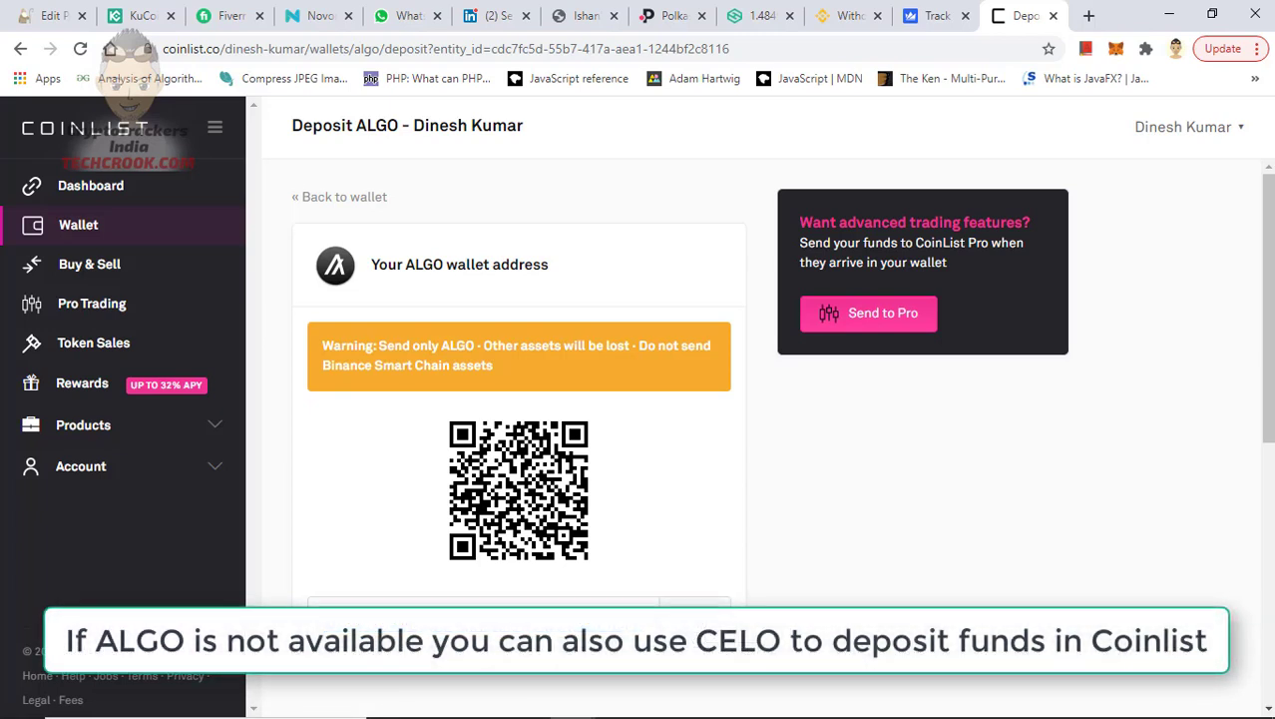
pyautogui.click(698, 629)
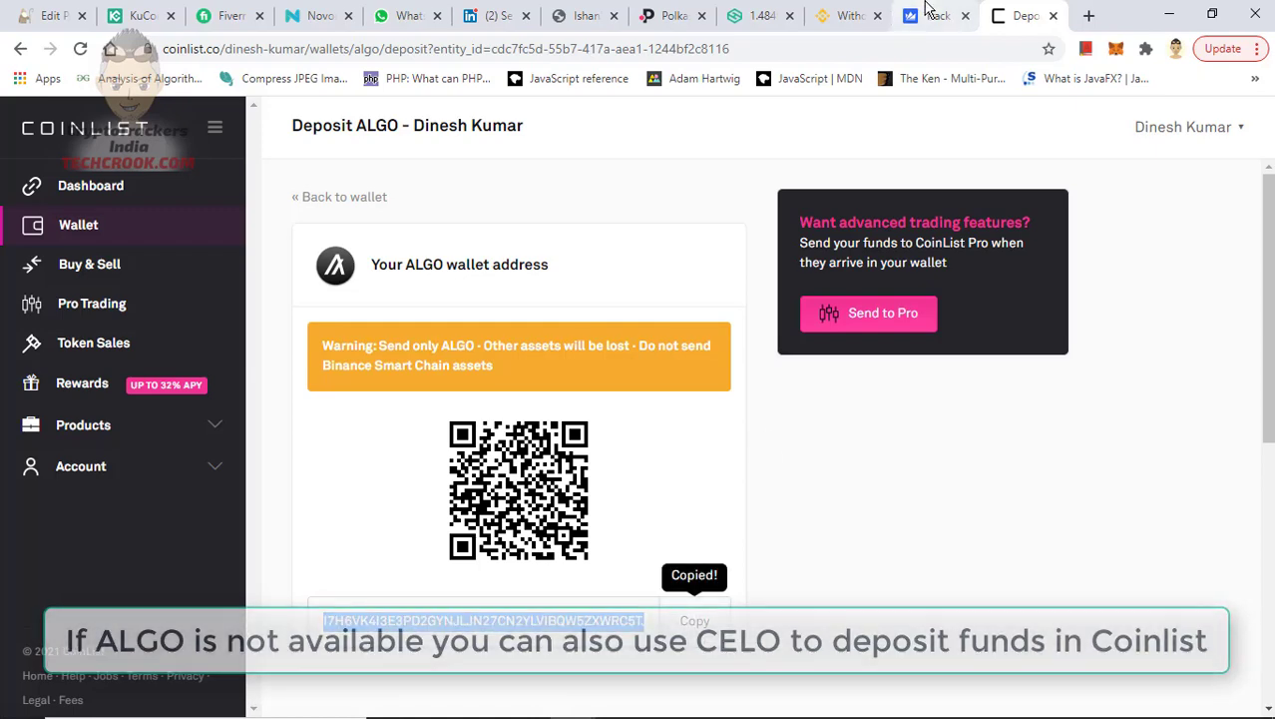
pyautogui.click(861, 10)
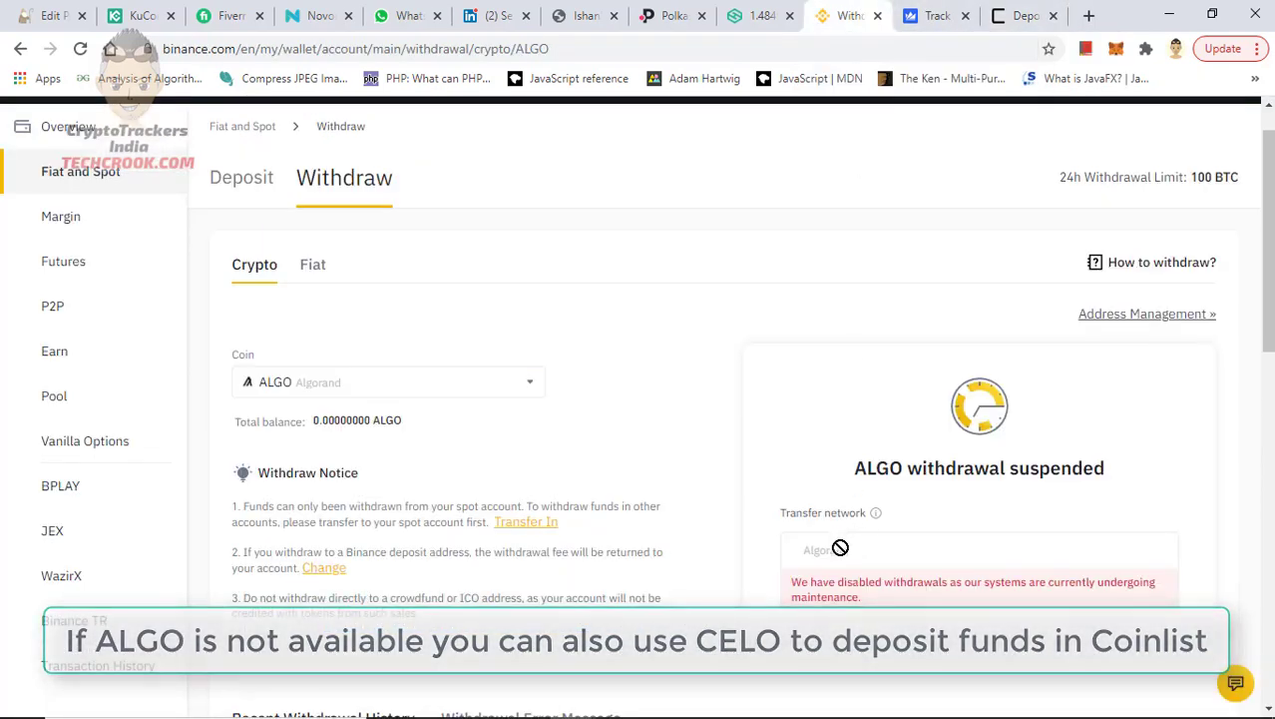
# Expand the XRP entry in Binance's Recent Withdrawal History, then return to CoinList's ALGO deposit page
pyautogui.scroll(-2, 848, 544)
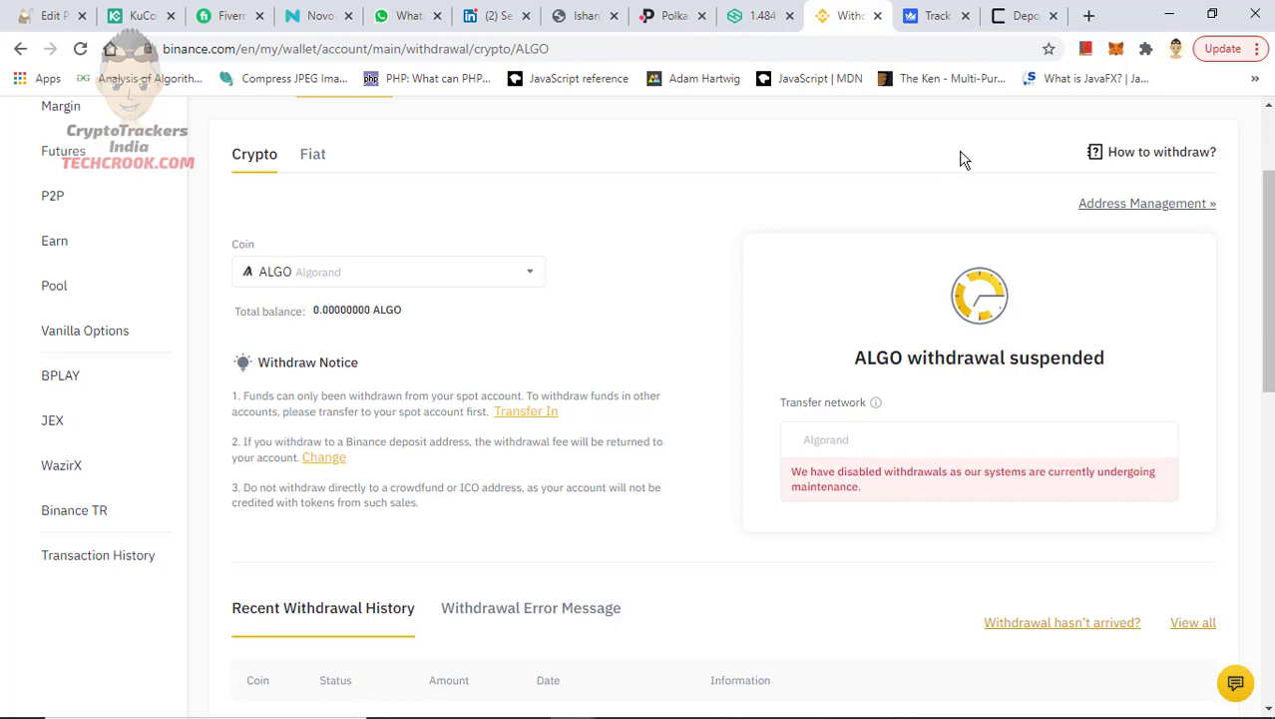
pyautogui.scroll(-3, 963, 159)
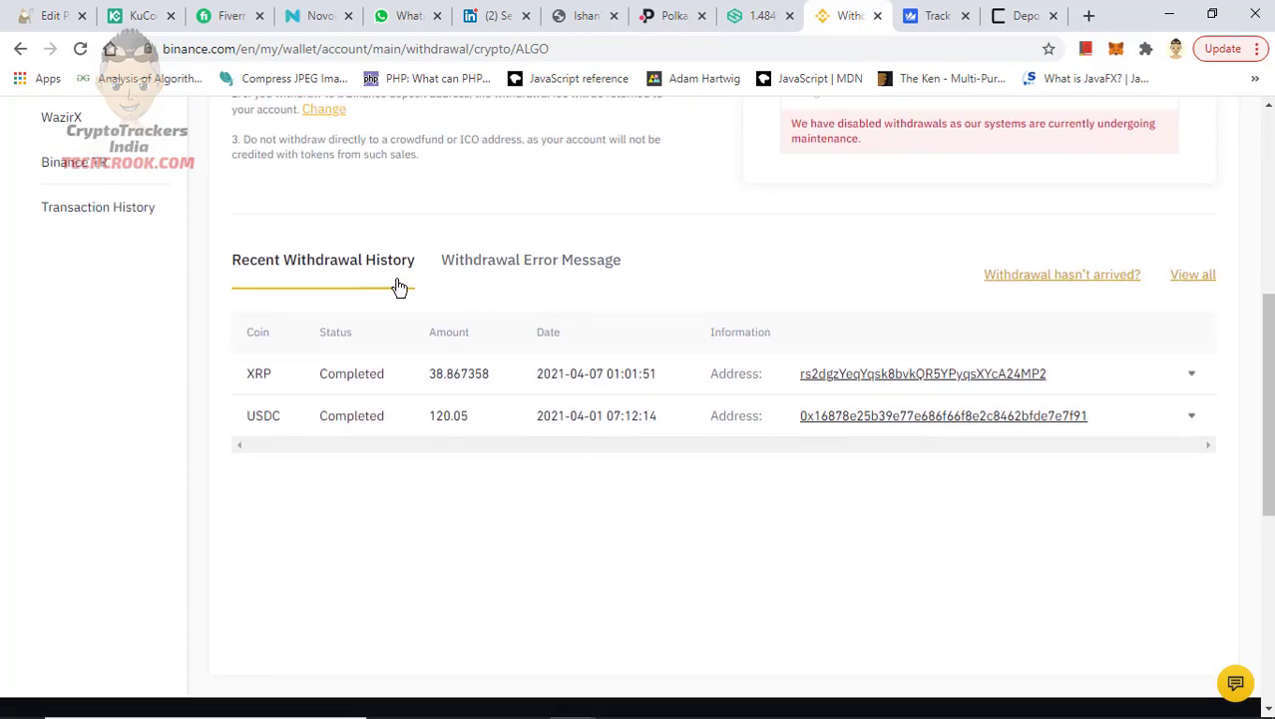
pyautogui.click(1191, 376)
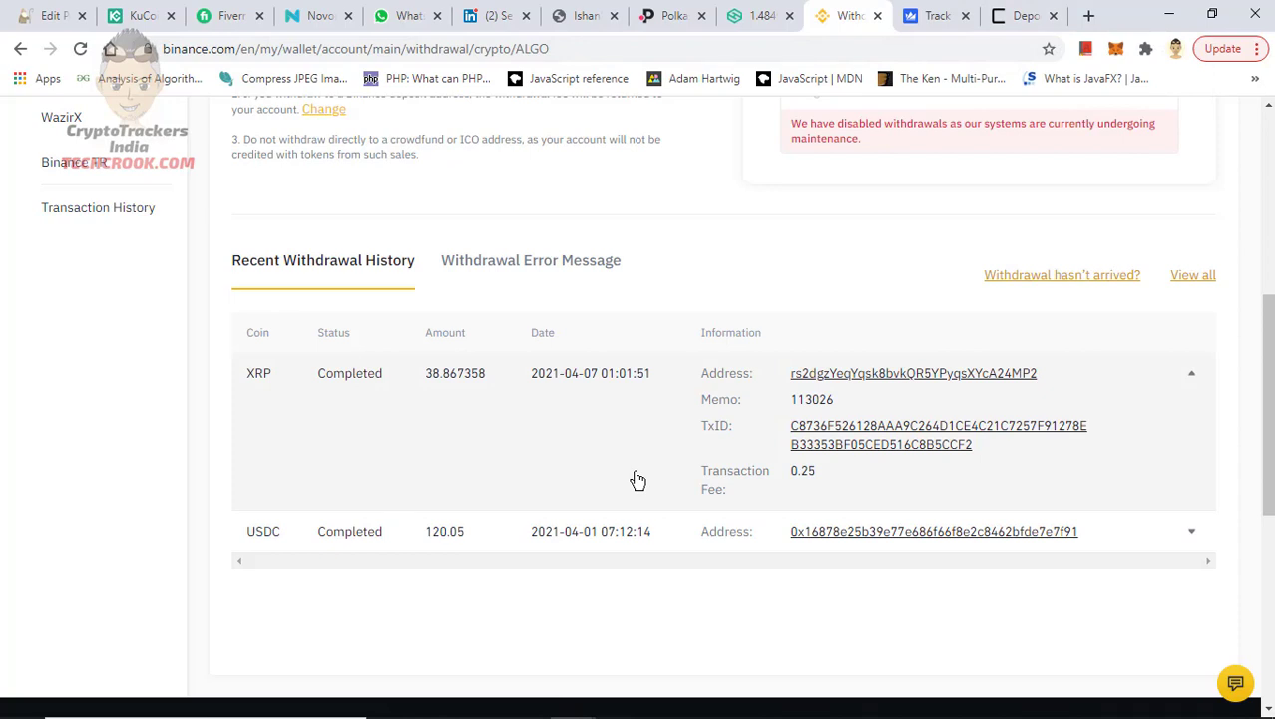
pyautogui.click(1033, 12)
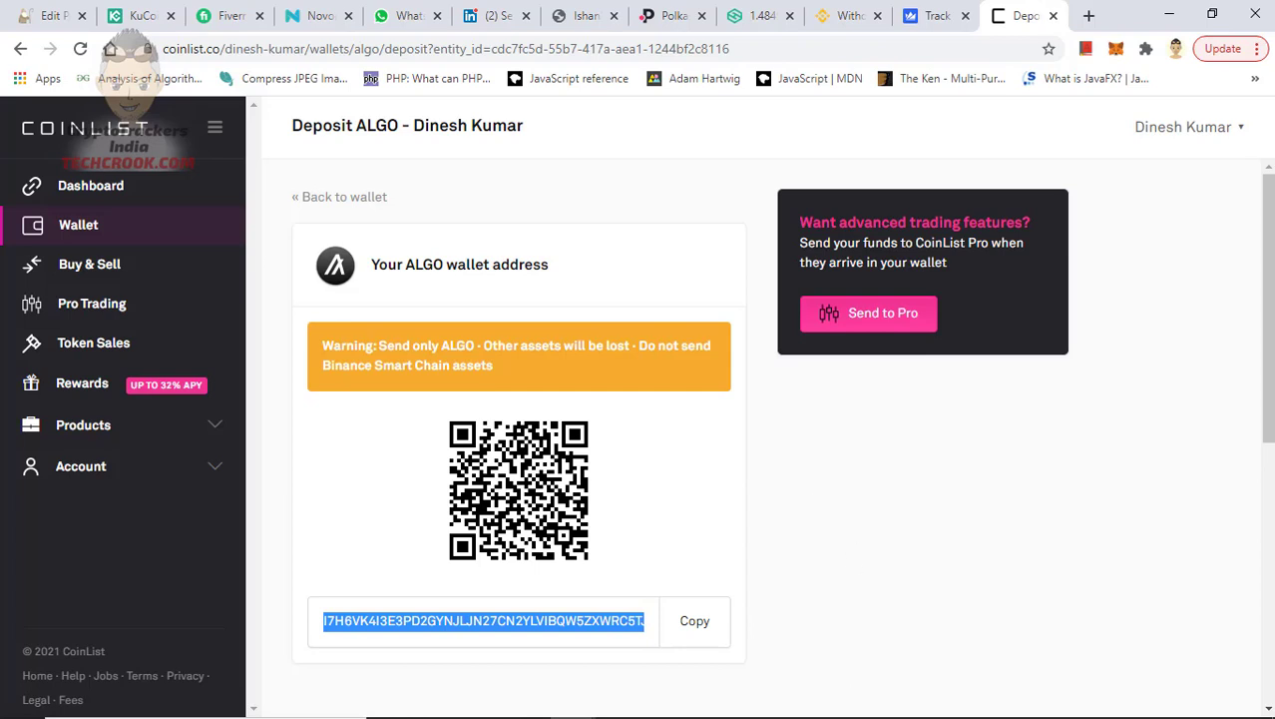
pyautogui.moveTo(803, 715)
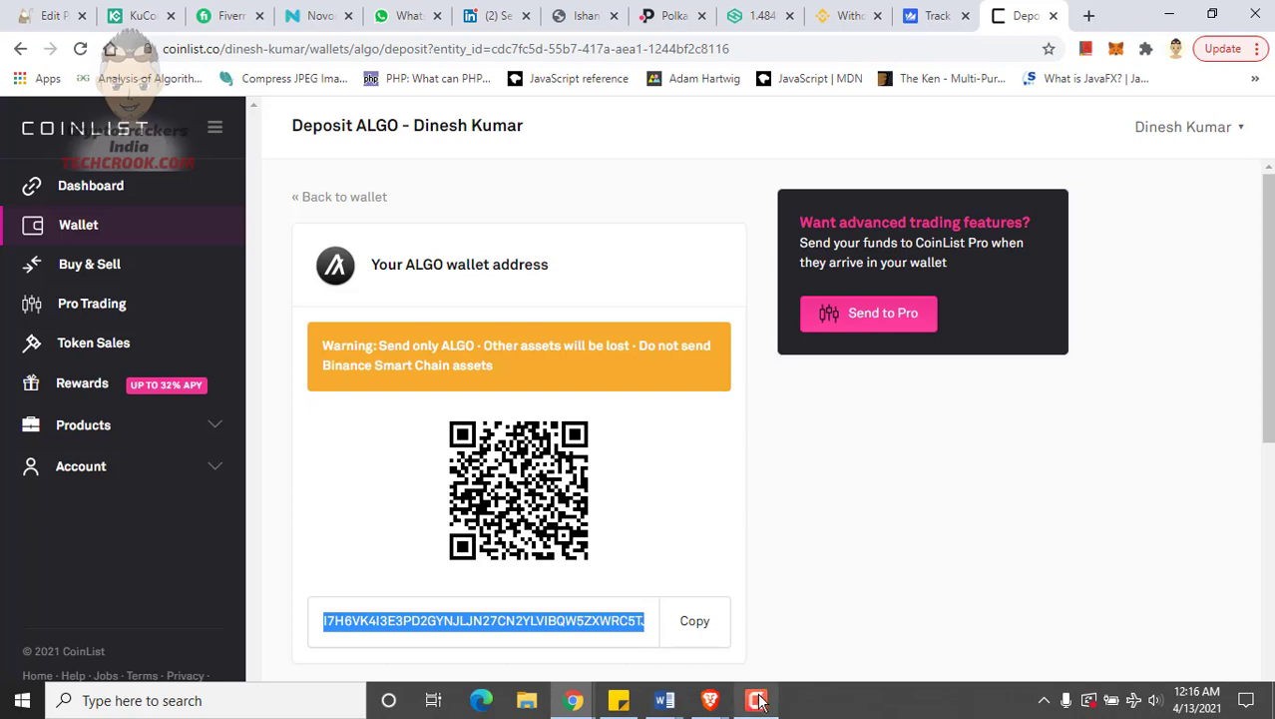
pyautogui.moveTo(760, 702)
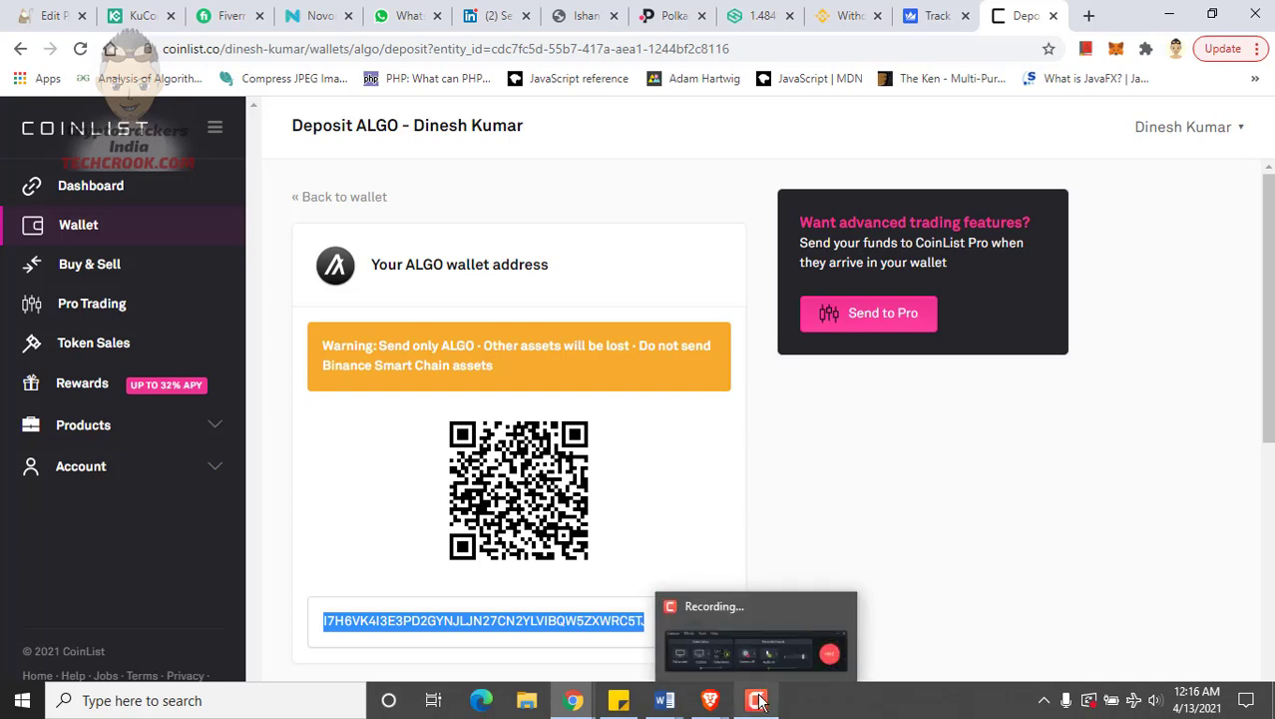